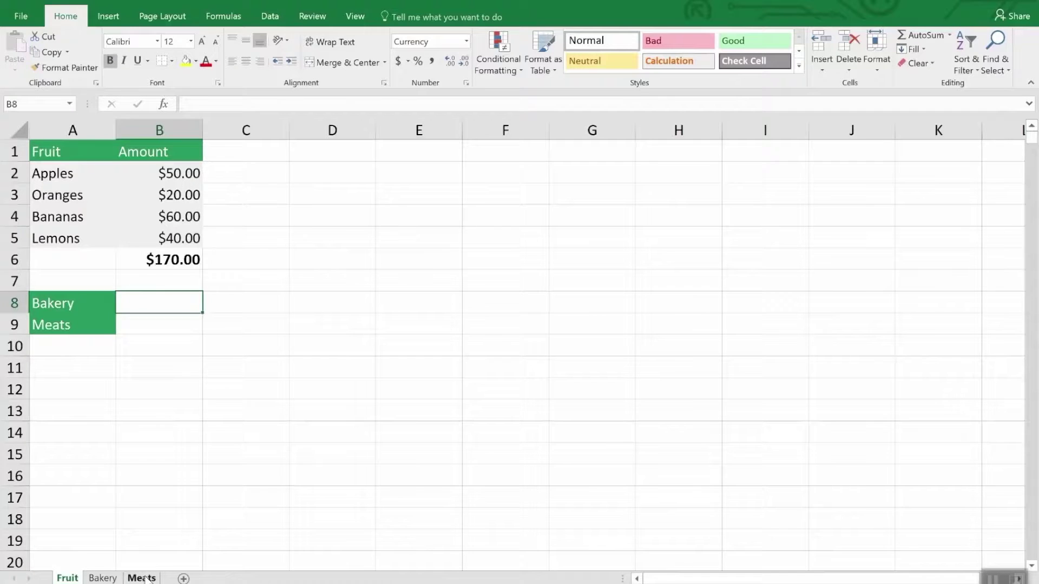
Step: Create a copy of the Fruit sheet in Inventory.xlsx, placed before the original Fruit sheet
{"action": "left_click", "coordinate": [142, 578]}
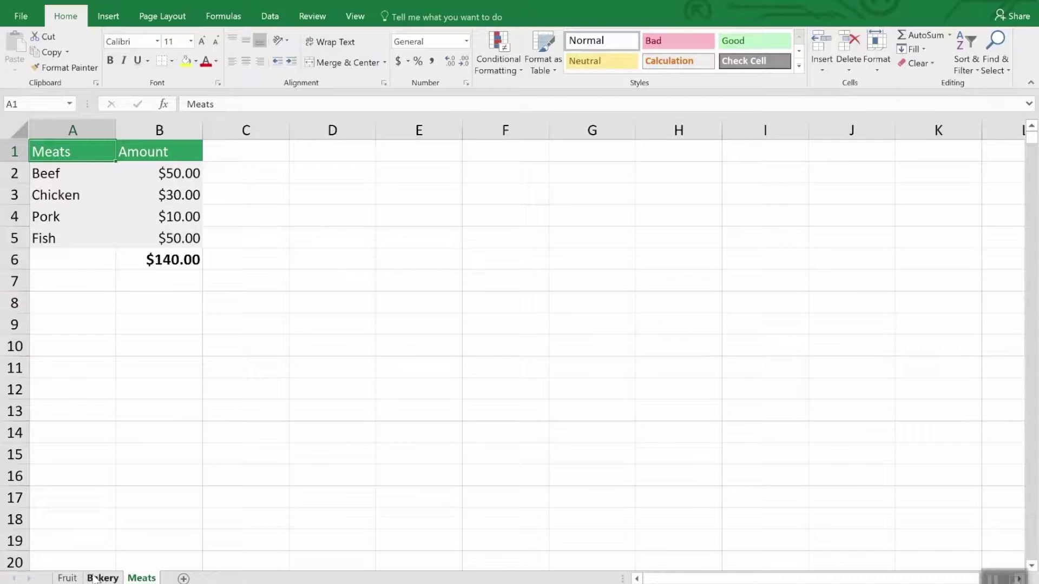
{"action": "left_click", "coordinate": [69, 578]}
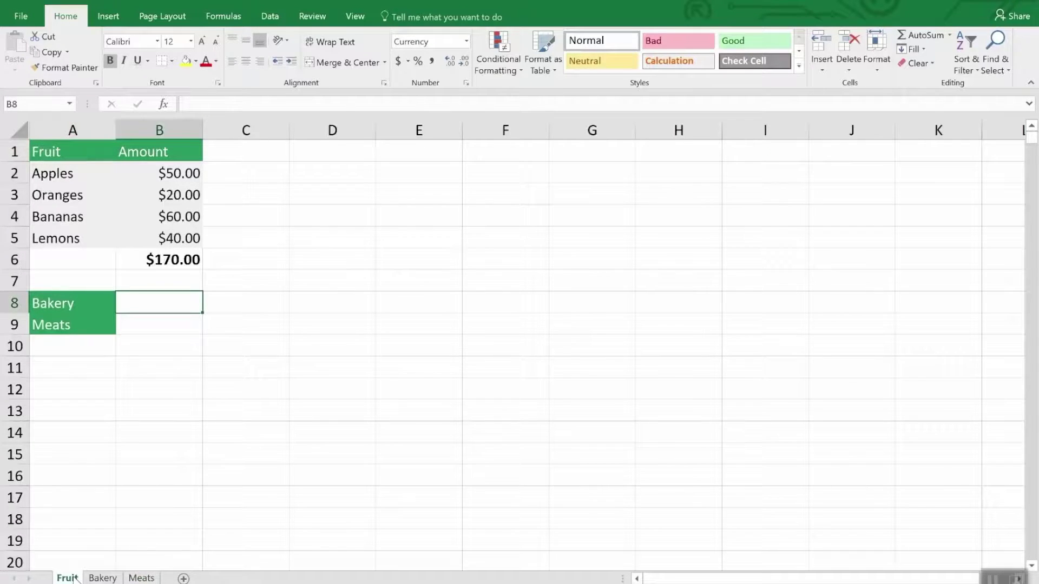
{"action": "right_click", "coordinate": [74, 578]}
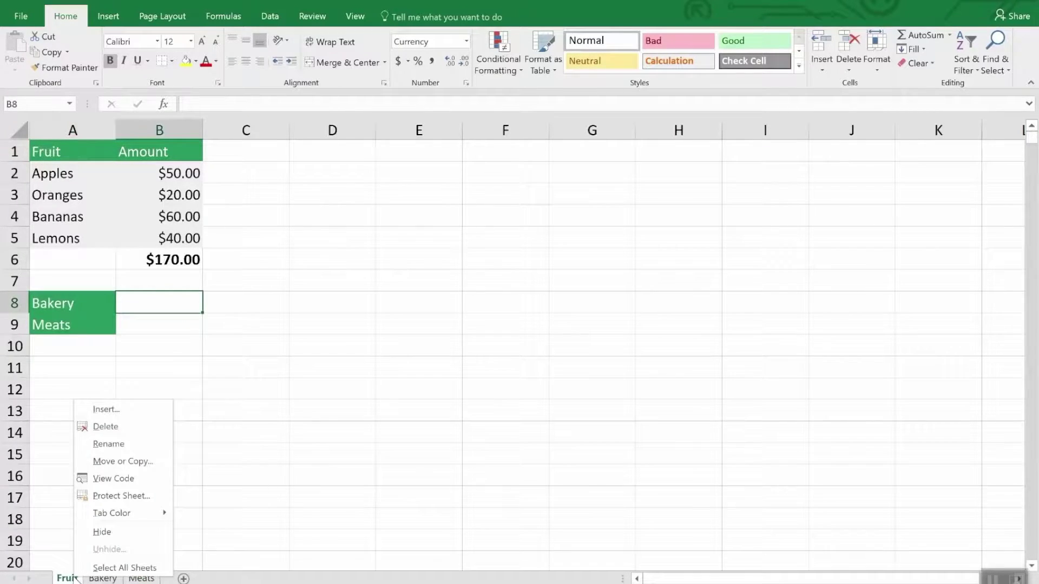
{"action": "left_click", "coordinate": [134, 466]}
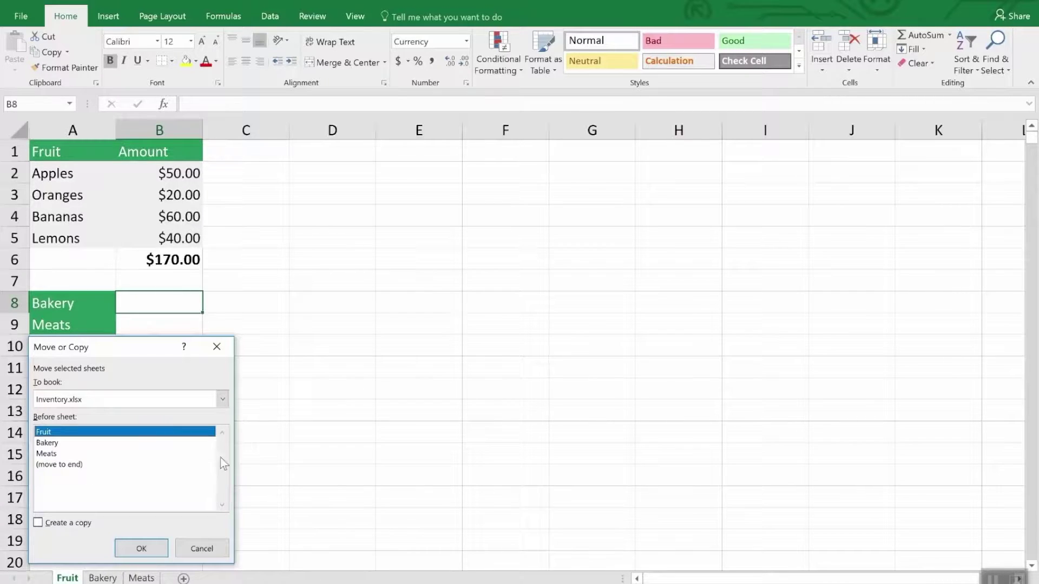
{"action": "left_click", "coordinate": [61, 524]}
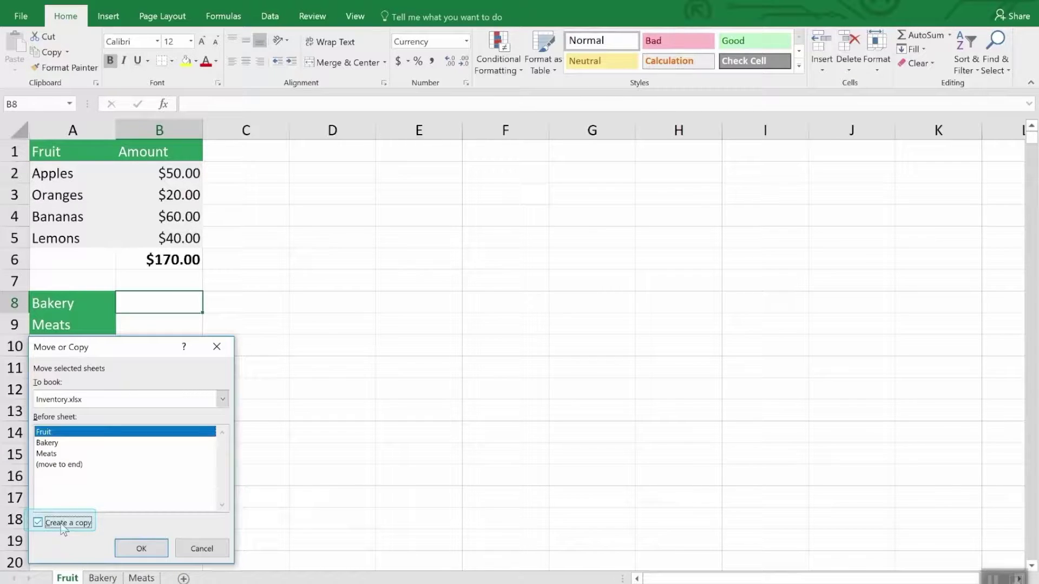
{"action": "left_click", "coordinate": [140, 549]}
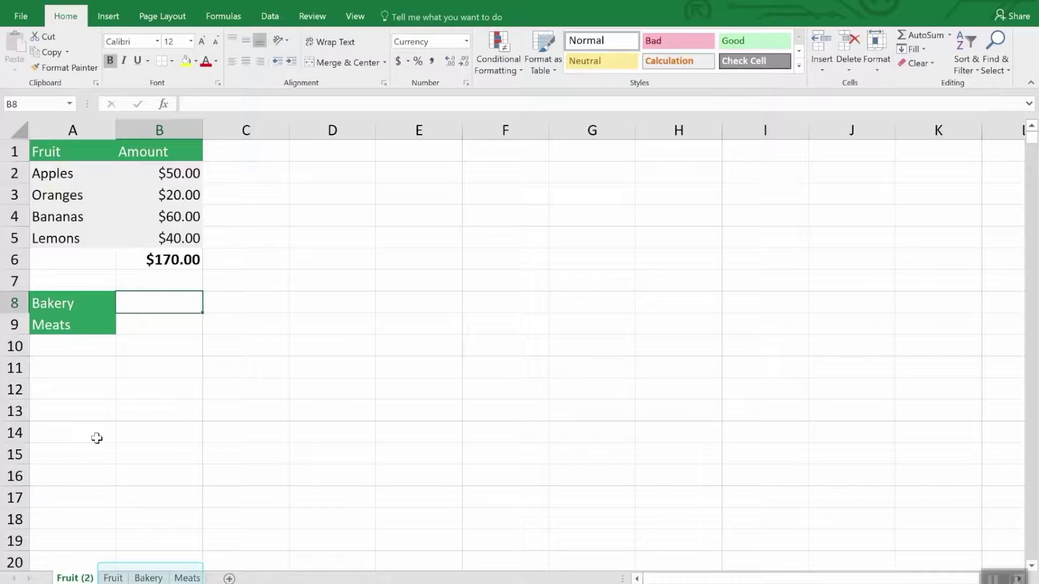
Step: Delete the copied Fruit (2) sheet from the workbook
{"action": "right_click", "coordinate": [63, 579]}
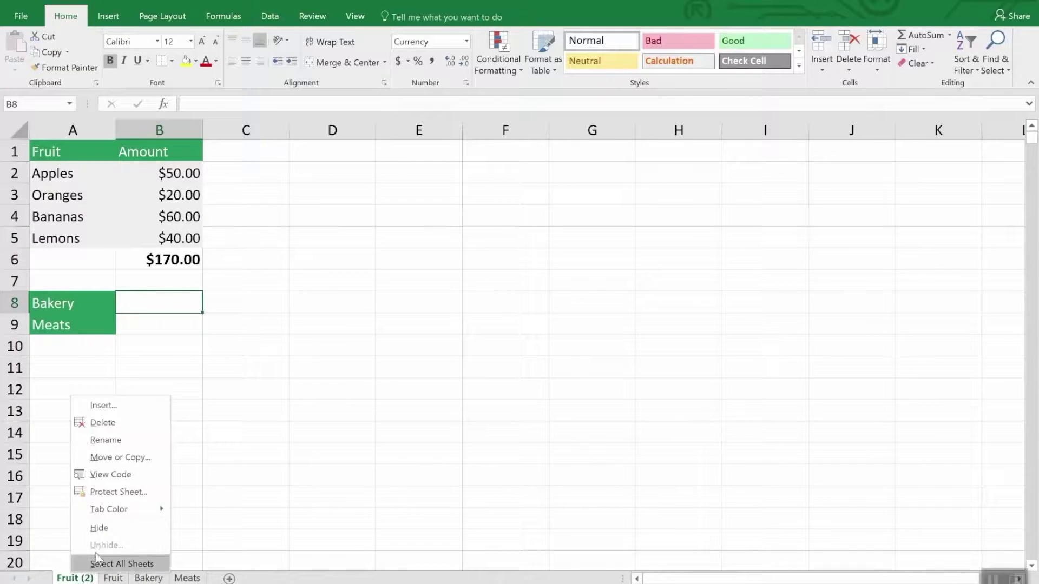
{"action": "left_click", "coordinate": [112, 421]}
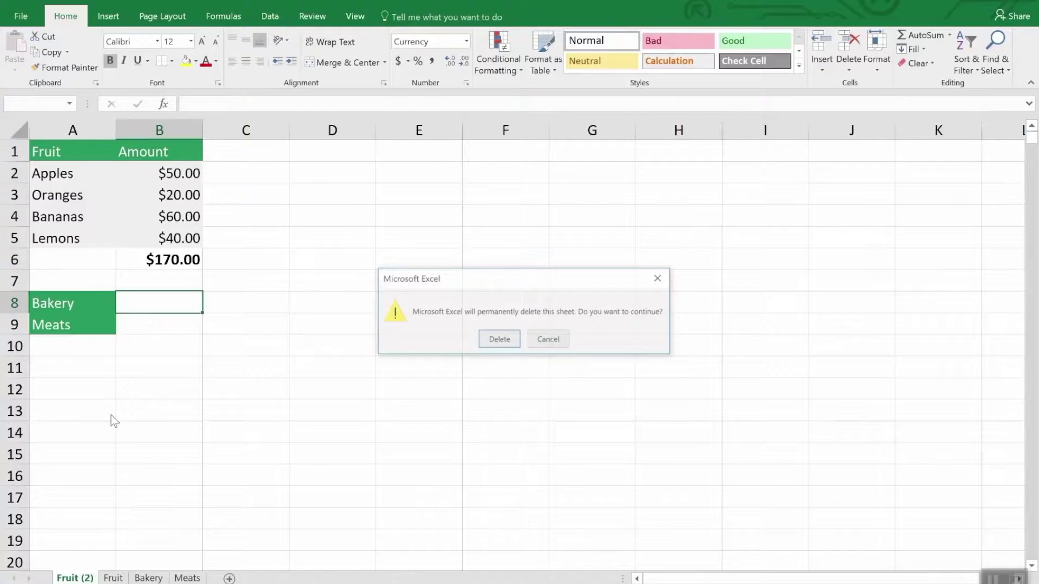
{"action": "left_click", "coordinate": [494, 339]}
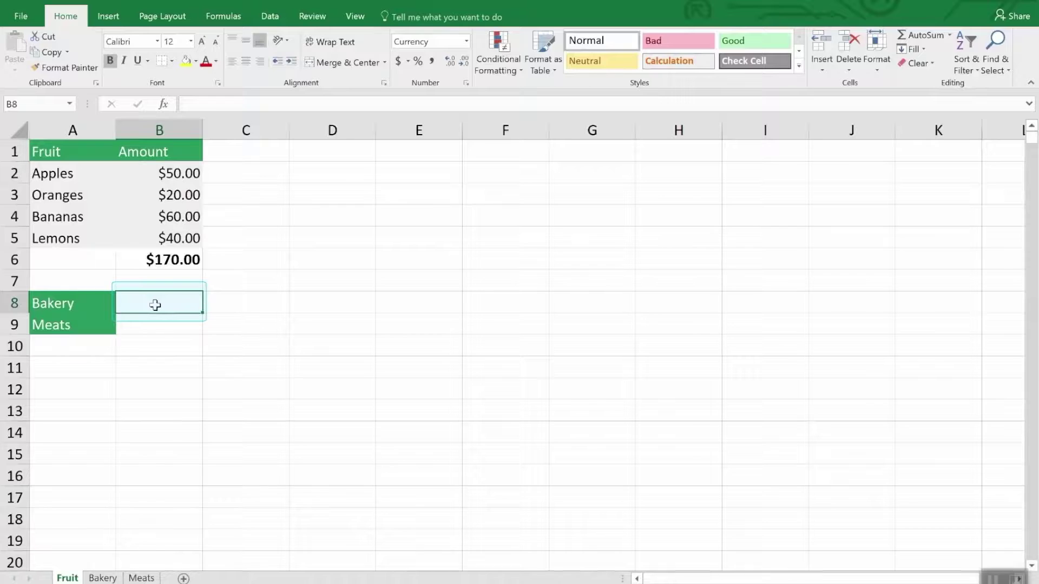
Step: Enter =SUM(Bakery!B7) in cell B8 of the Fruit sheet to bring in the Bakery sheet's total
{"action": "type", "text": "="}
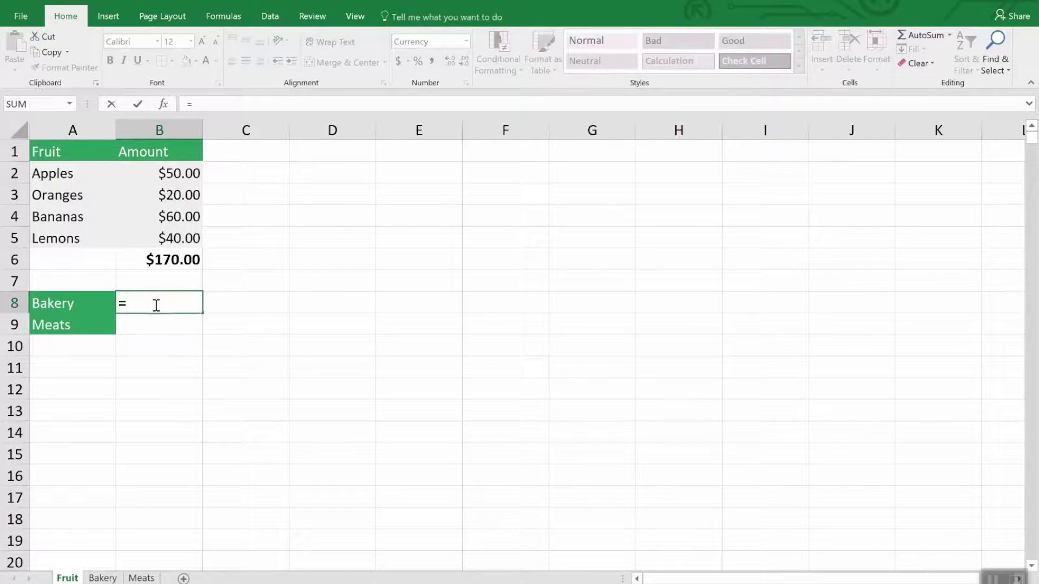
{"action": "type", "text": "s"}
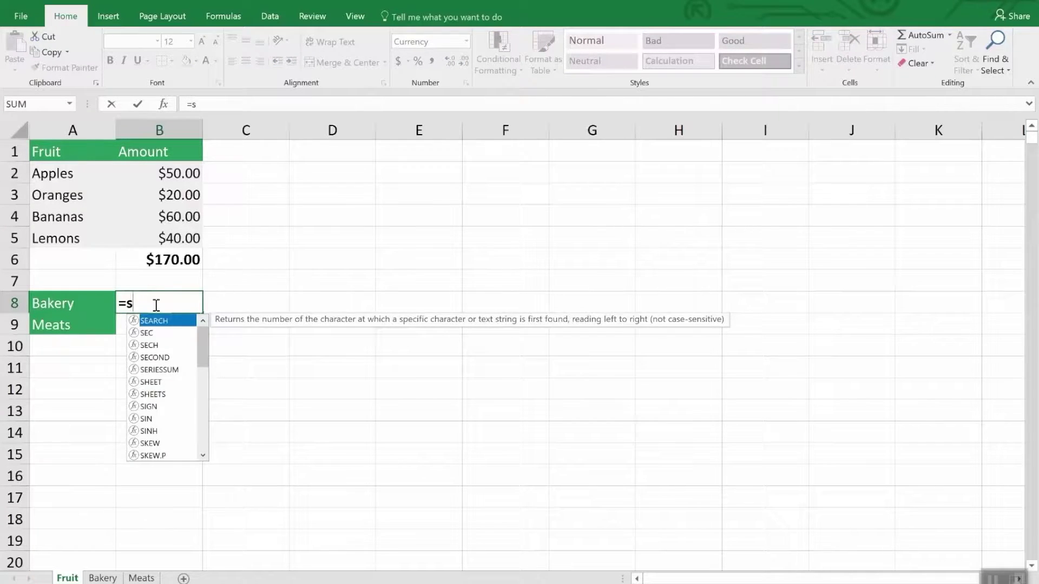
{"action": "type", "text": "um("}
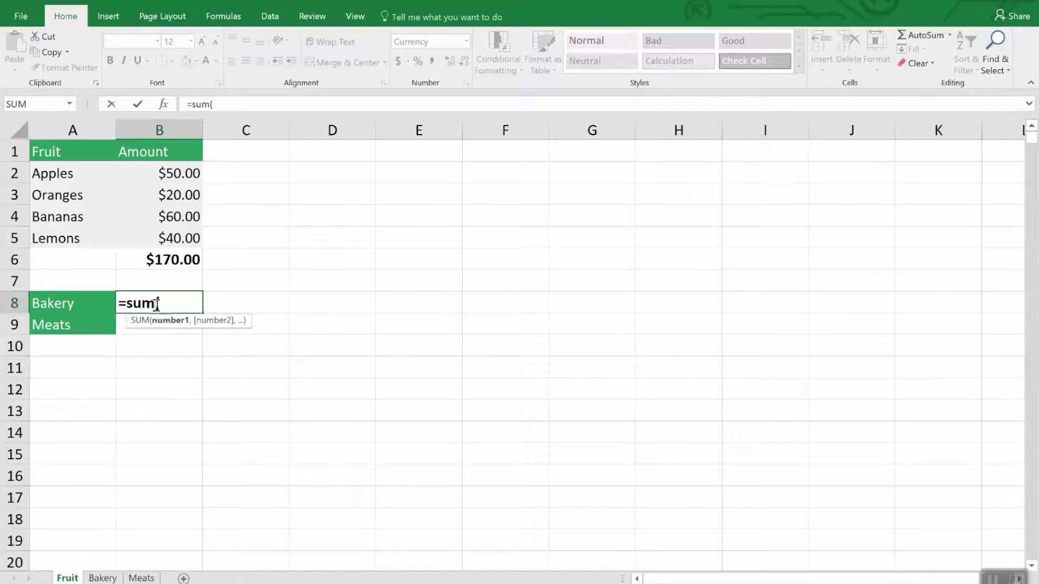
{"action": "left_click", "coordinate": [108, 578]}
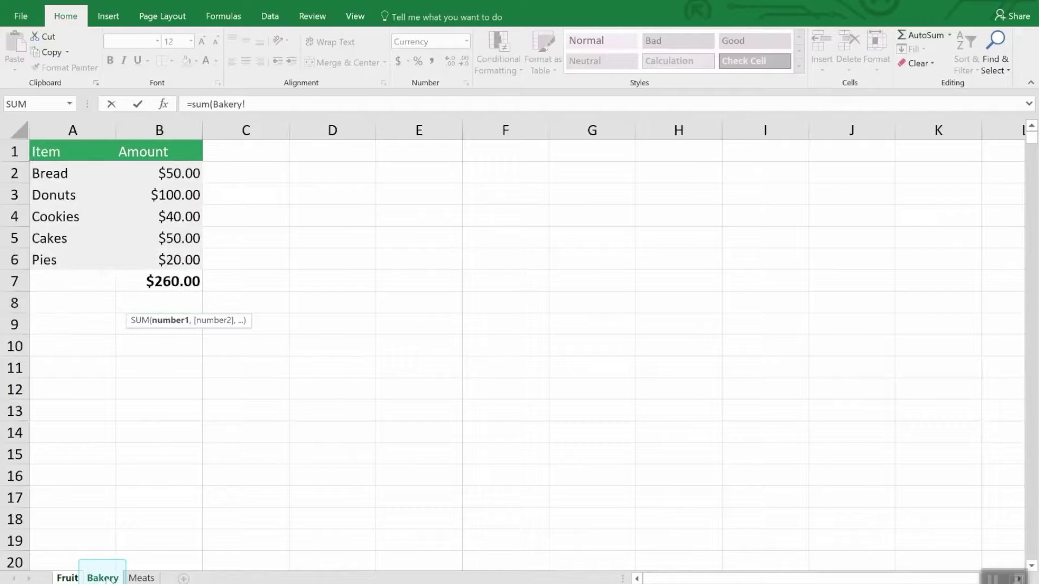
{"action": "left_click", "coordinate": [182, 279]}
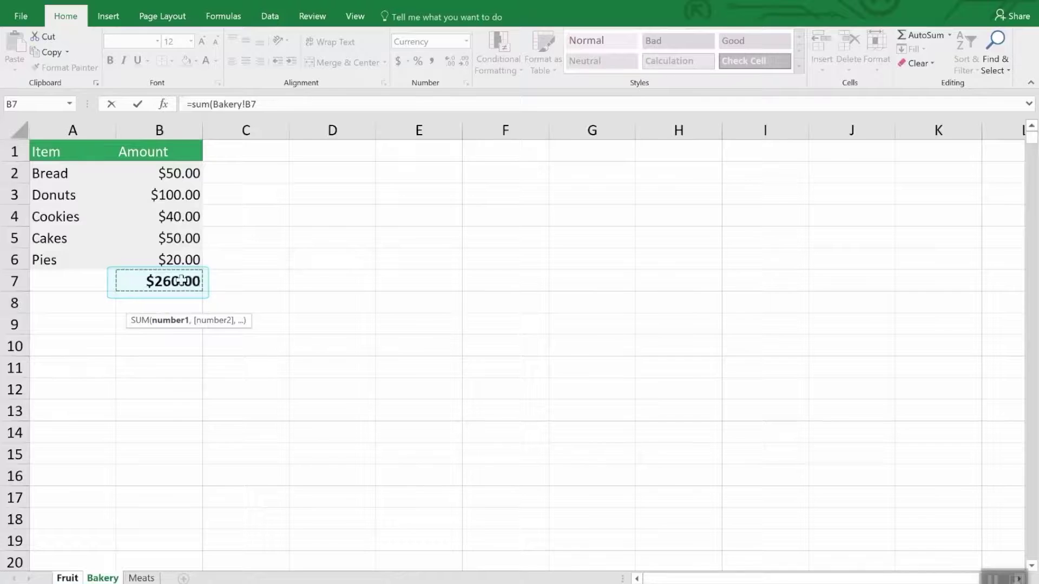
{"action": "type", "text": ")"}
{"action": "key", "text": "Return"}
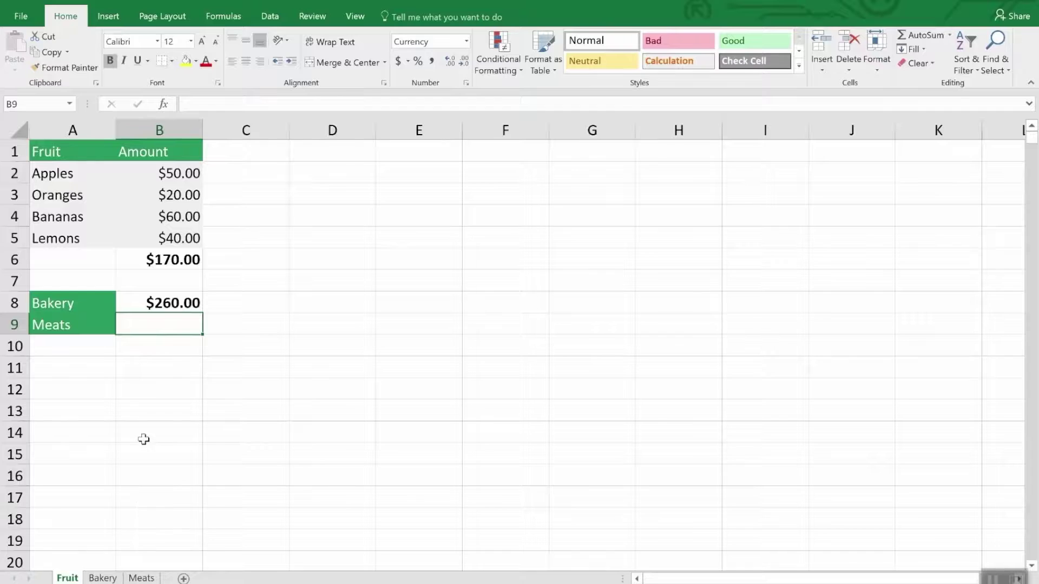
Step: In cell B9 of the Fruit sheet, enter a SUM of the chicken and fish amounts, Meats!B3 and Meats!B5
{"action": "type", "text": "=s"}
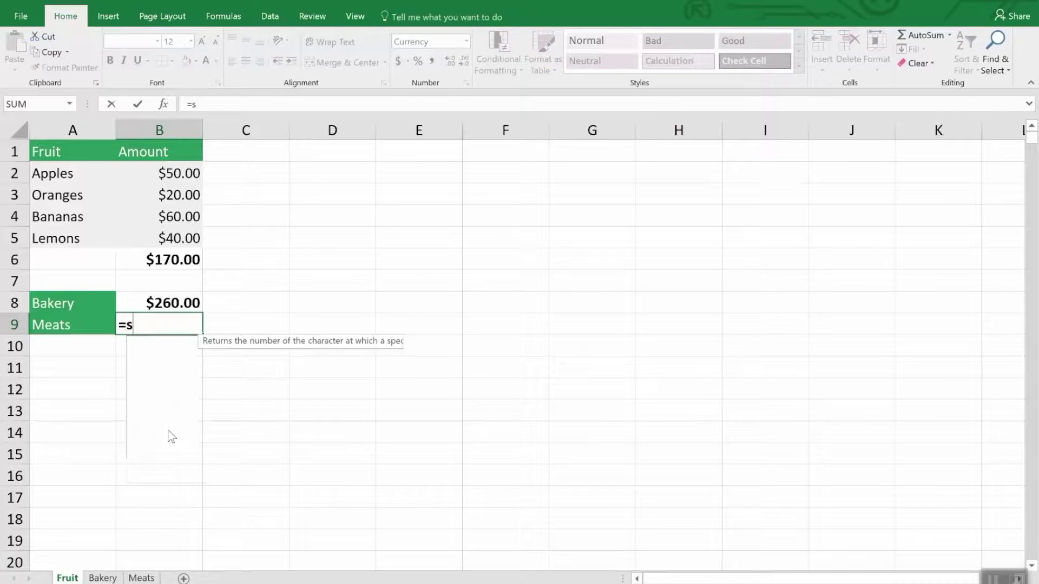
{"action": "type", "text": "um("}
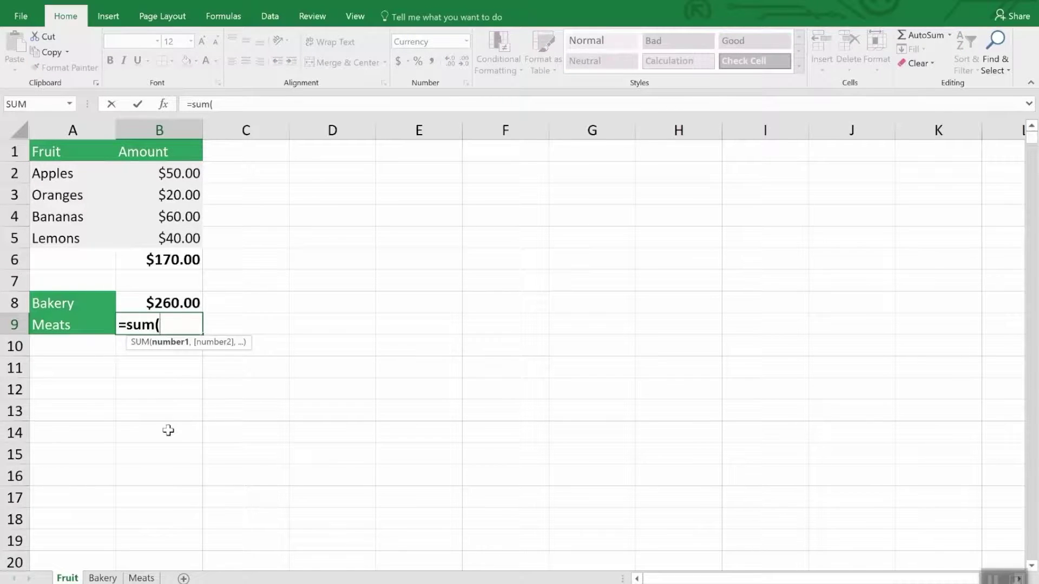
{"action": "left_click", "coordinate": [151, 578]}
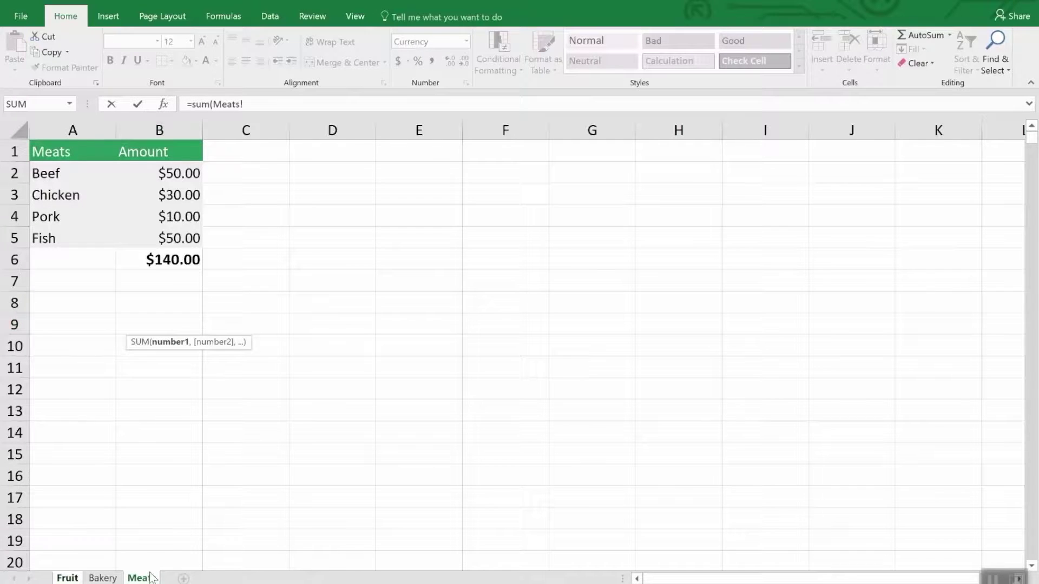
{"action": "left_click", "coordinate": [184, 195]}
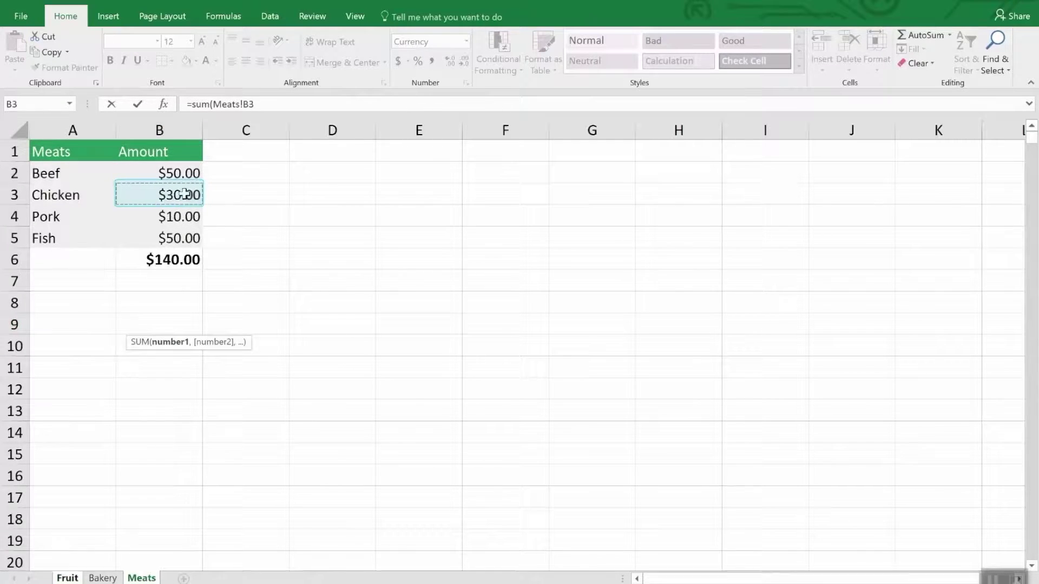
{"action": "type", "text": ","}
{"action": "left_click", "coordinate": [187, 238]}
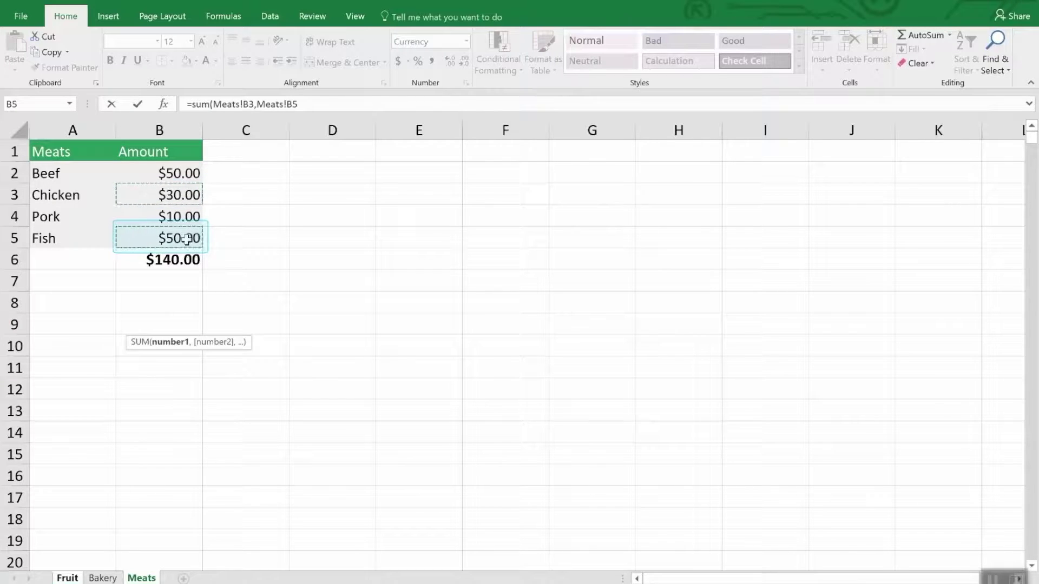
{"action": "key", "text": "Return"}
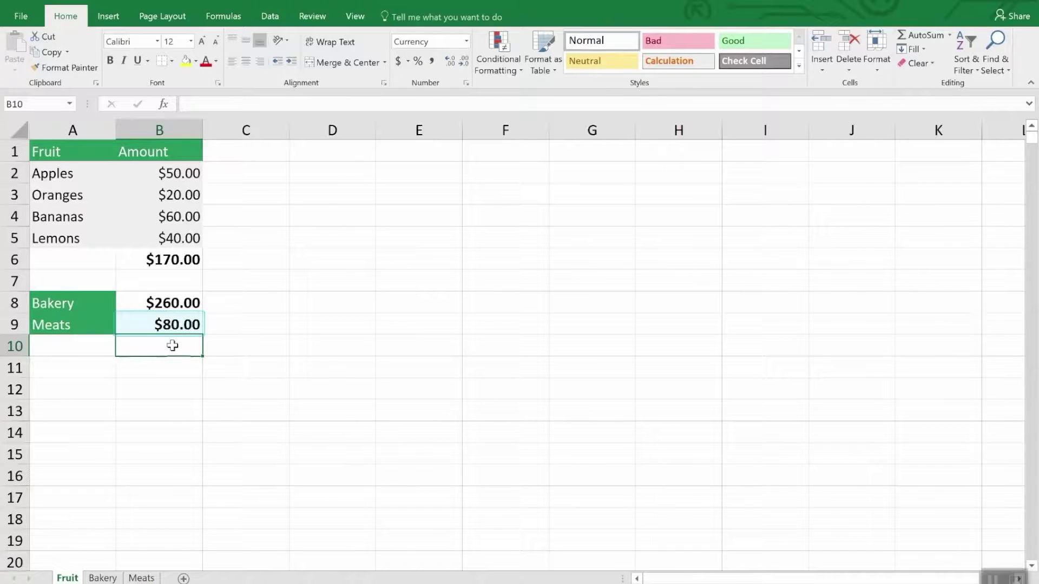
Step: Examine the sheet reference in cell B8's formula on the Fruit sheet and view the Bakery and Meats sheets
{"action": "left_click", "coordinate": [174, 303]}
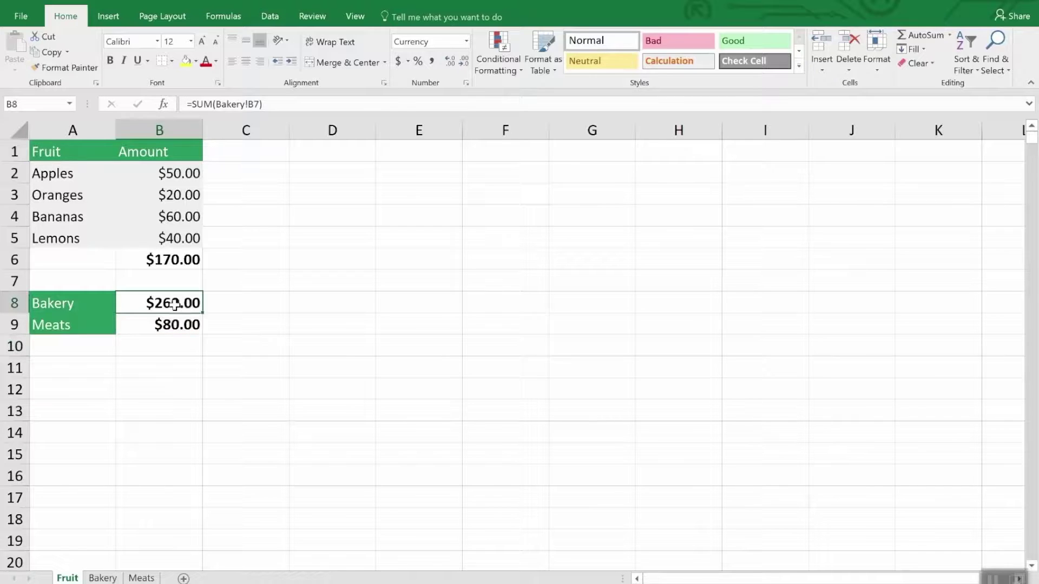
{"action": "left_click", "coordinate": [286, 105]}
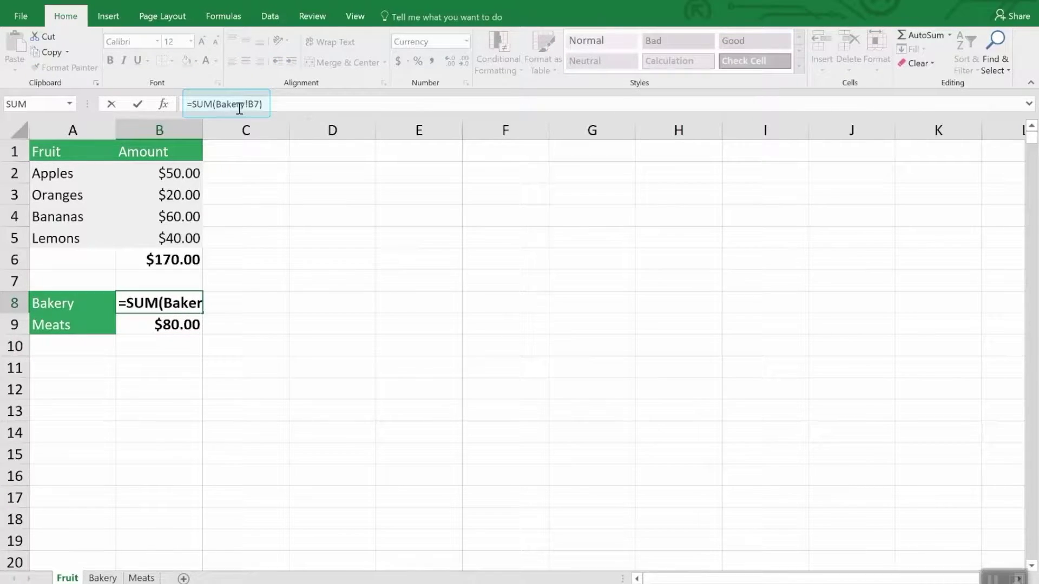
{"action": "left_click_drag", "start_coordinate": [251, 105], "coordinate": [217, 104]}
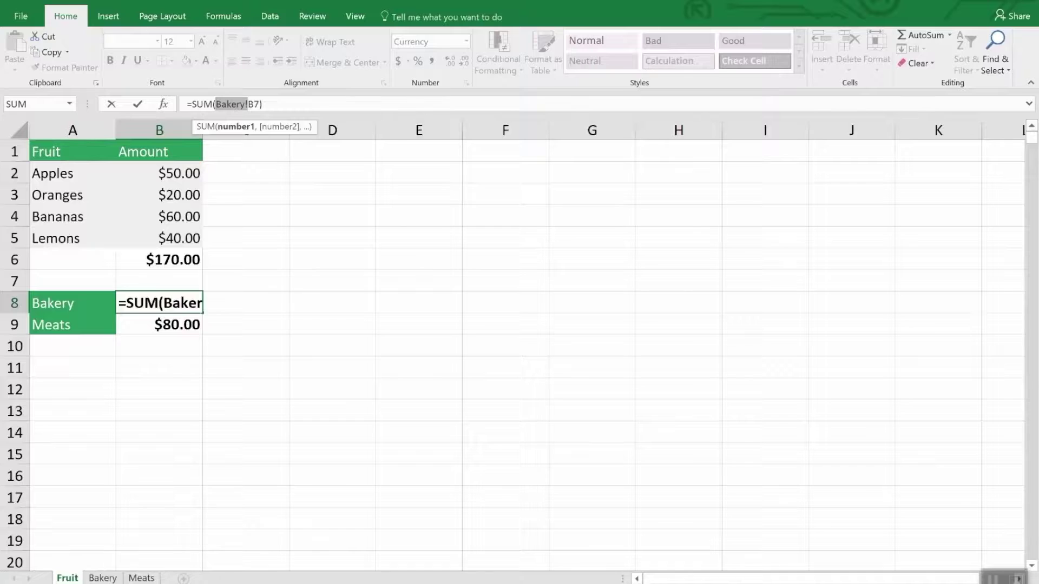
{"action": "left_click", "coordinate": [103, 578]}
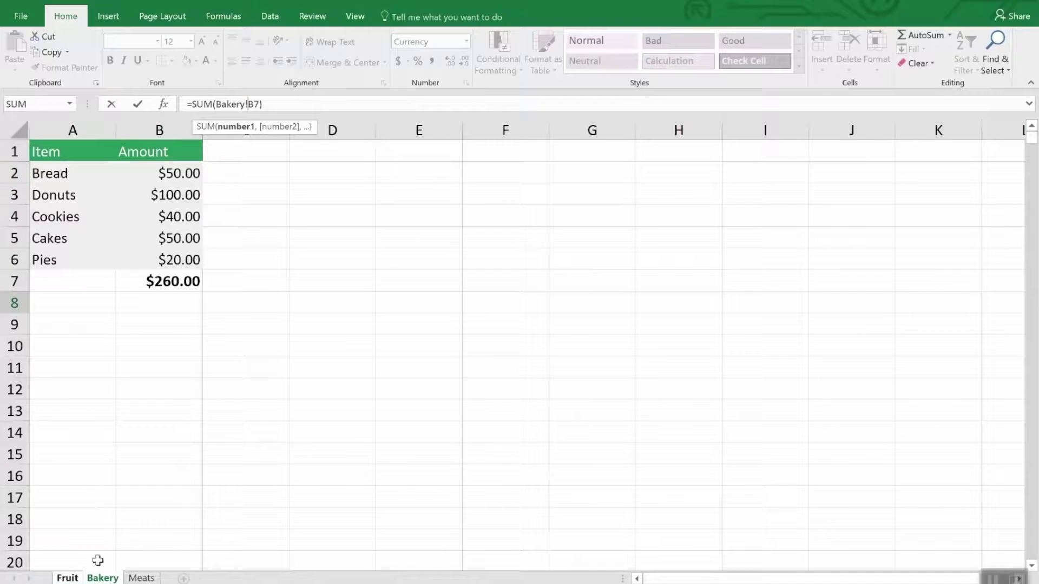
{"action": "left_click", "coordinate": [141, 578]}
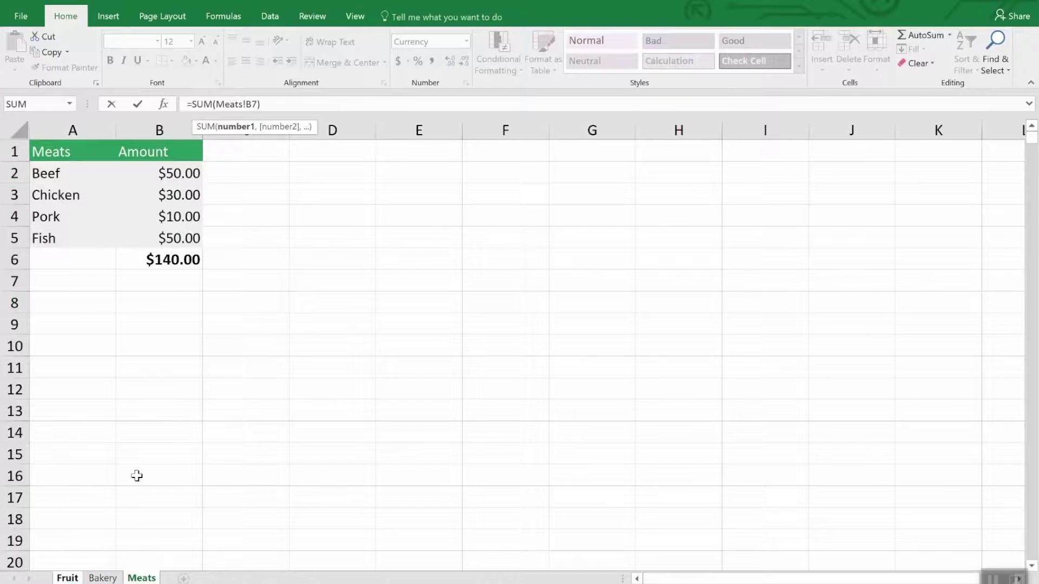
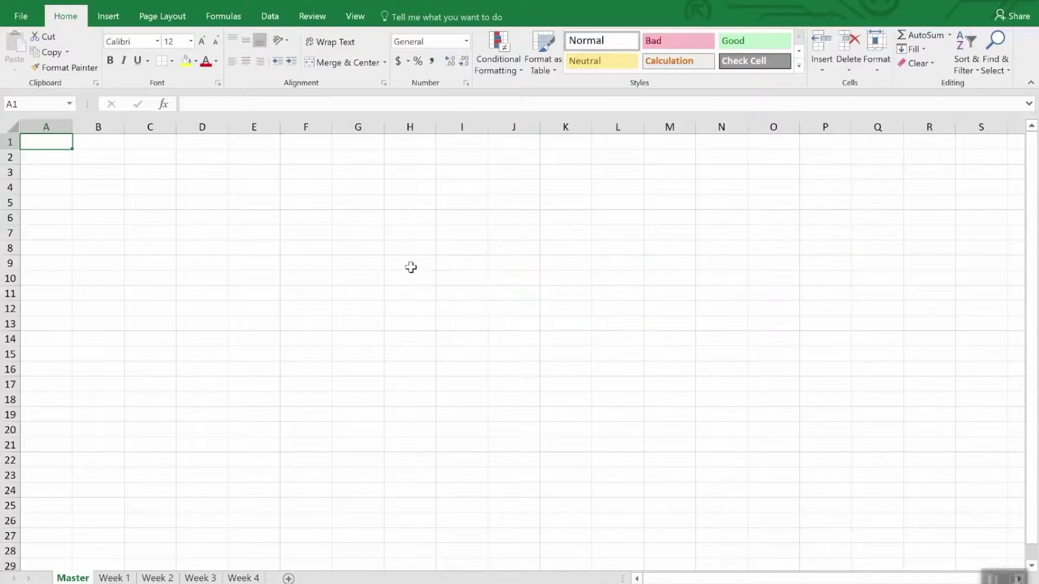
Step: Start a Consolidate operation at cell A1 of the Master sheet, using the Sum function
{"action": "left_click", "coordinate": [273, 16]}
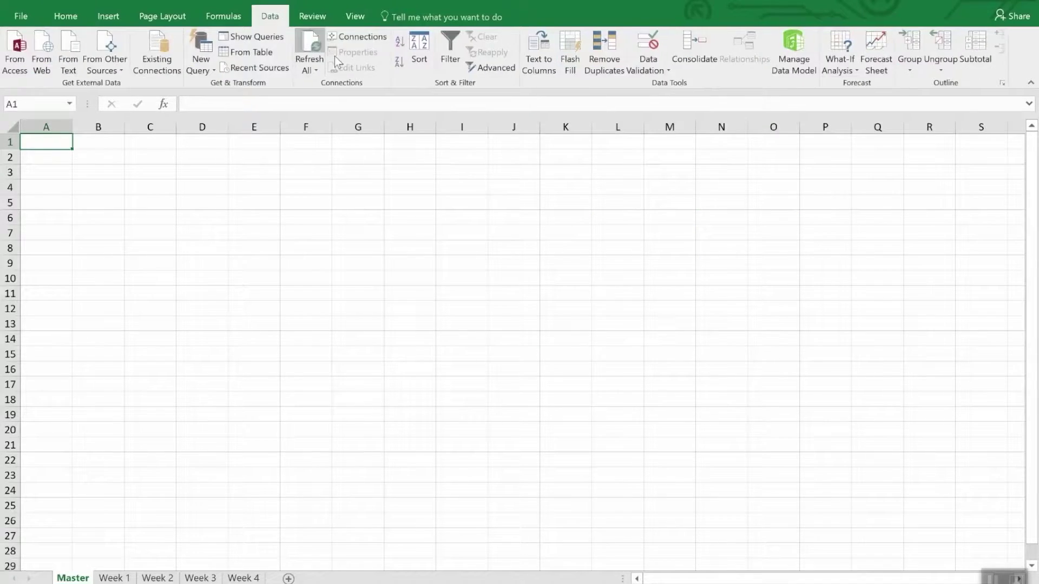
{"action": "left_click", "coordinate": [692, 45]}
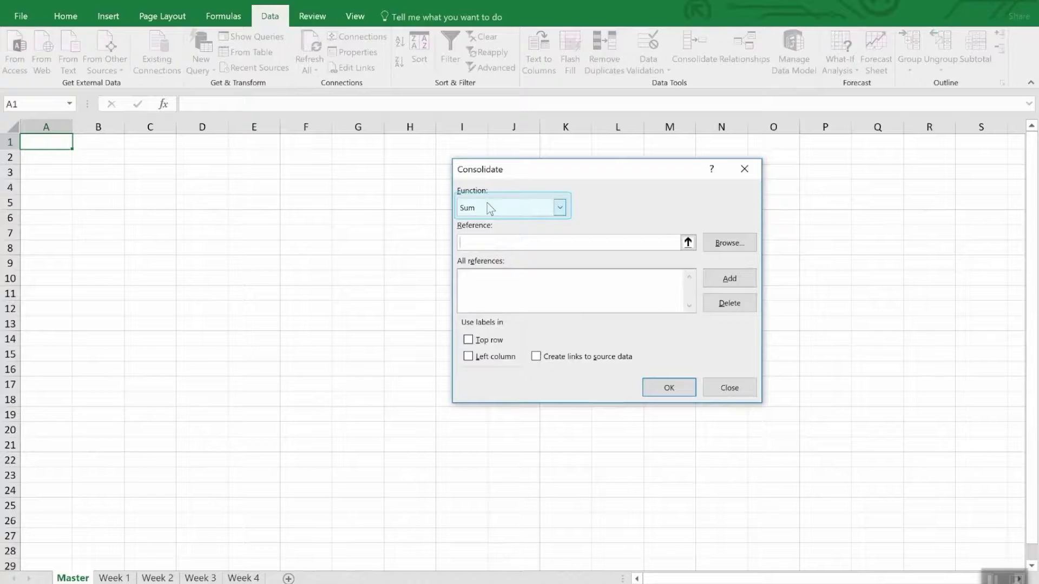
{"action": "left_click", "coordinate": [561, 208]}
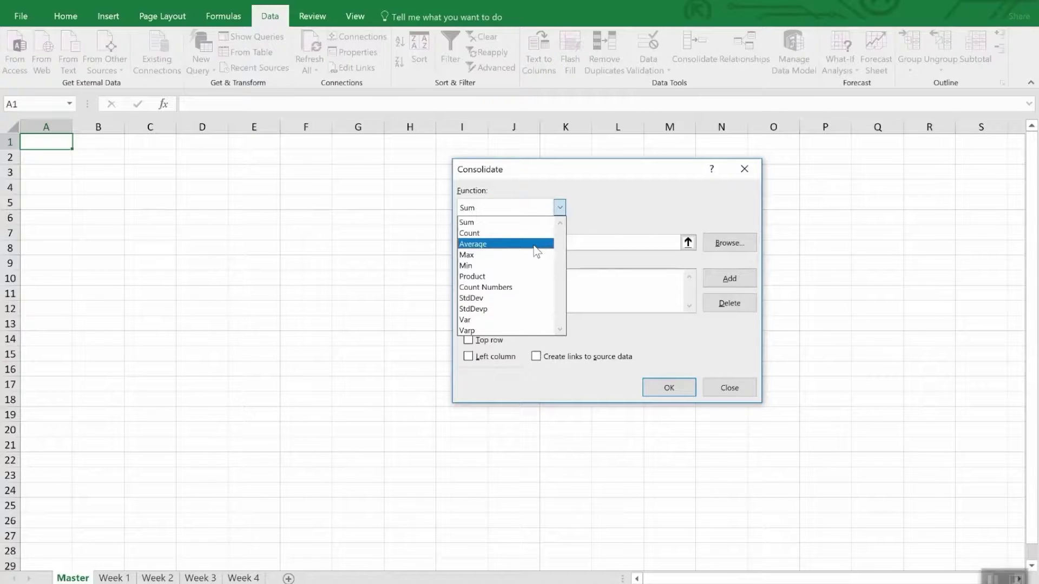
{"action": "left_click", "coordinate": [623, 205]}
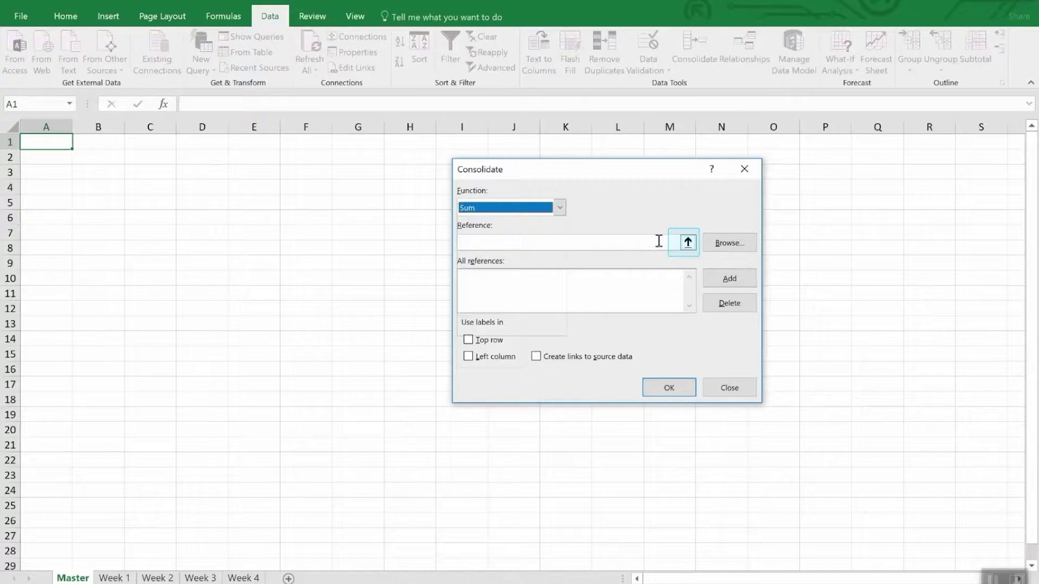
Step: Add the range A1:F6 of the Week 1 sheet to the consolidation references
{"action": "left_click", "coordinate": [688, 243]}
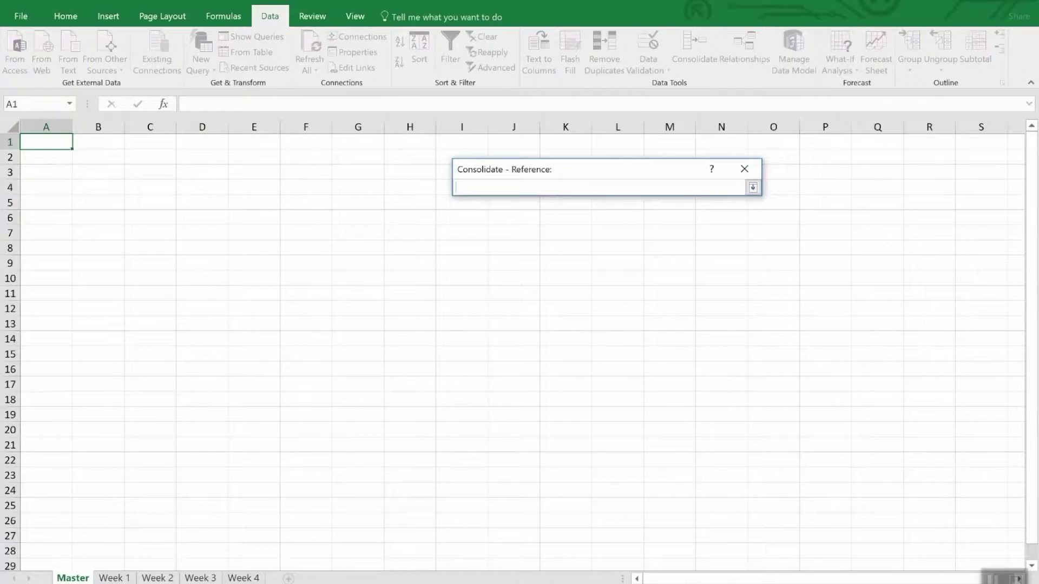
{"action": "left_click", "coordinate": [115, 578]}
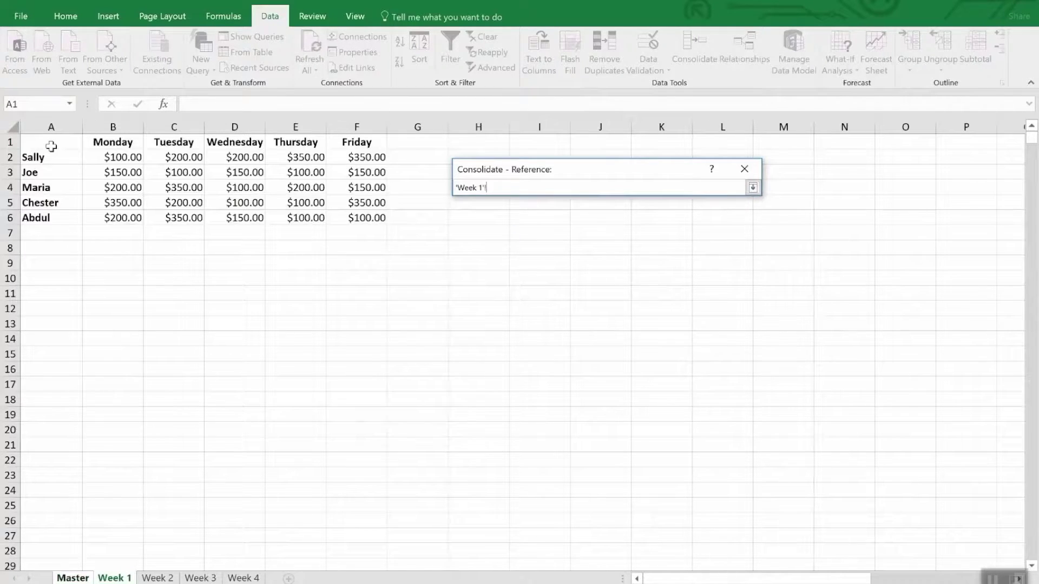
{"action": "mouse_move", "coordinate": [52, 145]}
{"action": "left_mouse_down"}
{"action": "mouse_move", "coordinate": [365, 204]}
{"action": "mouse_move", "coordinate": [368, 218]}
{"action": "left_mouse_up"}
{"action": "left_click", "coordinate": [753, 188]}
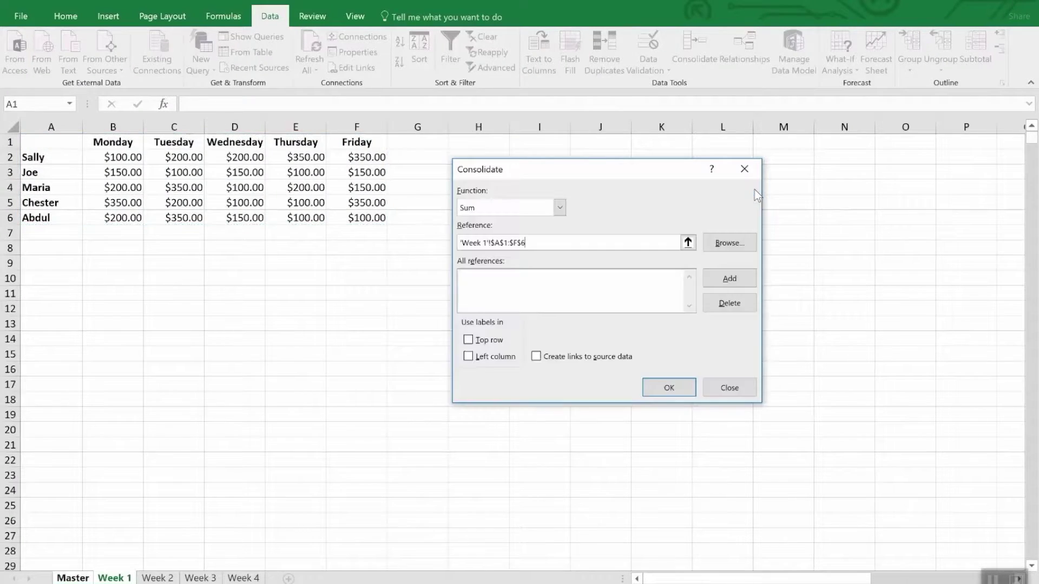
{"action": "left_click", "coordinate": [720, 277]}
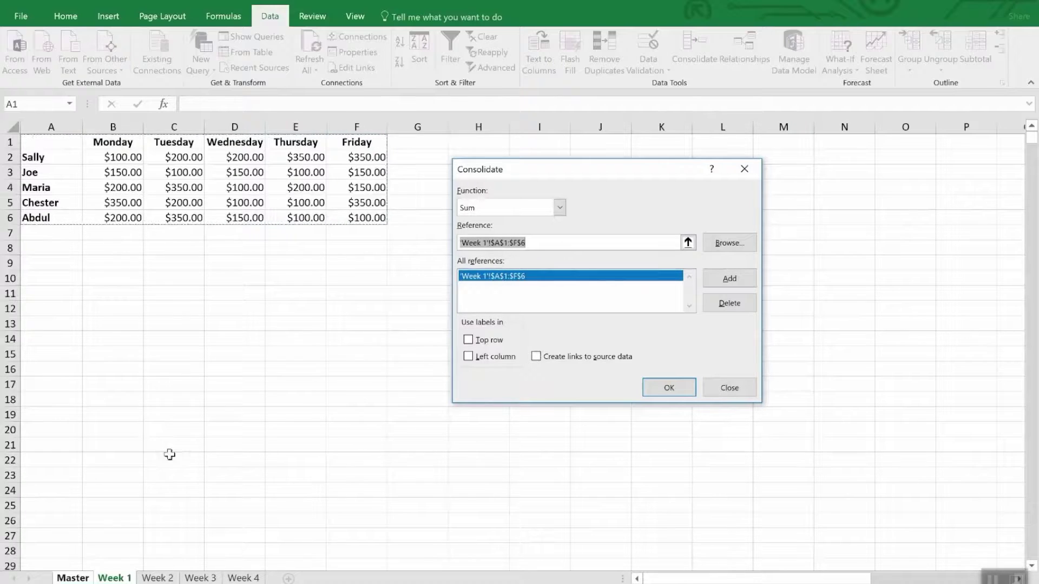
Step: Add the range A1:F6 of the Week 2, Week 3 and Week 4 sheets to the consolidation references
{"action": "left_click", "coordinate": [165, 579]}
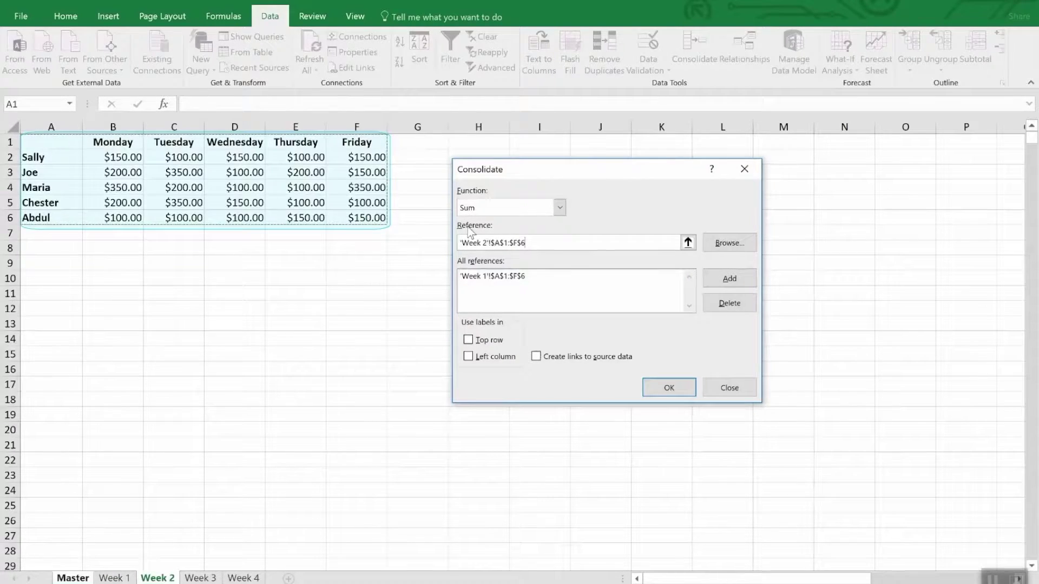
{"action": "left_click", "coordinate": [723, 282]}
{"action": "left_click", "coordinate": [200, 578]}
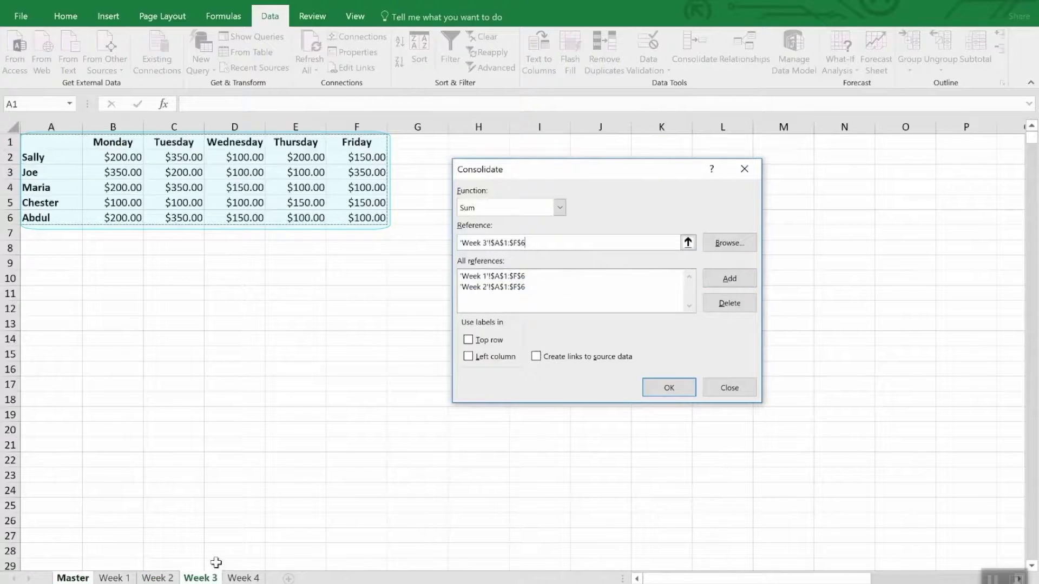
{"action": "left_click", "coordinate": [728, 280]}
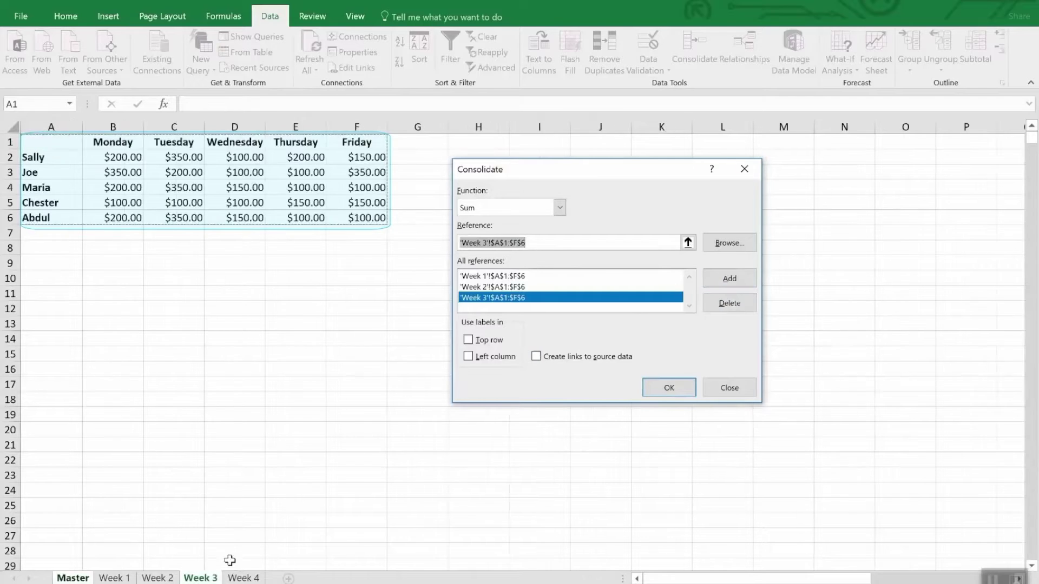
{"action": "left_click", "coordinate": [244, 578]}
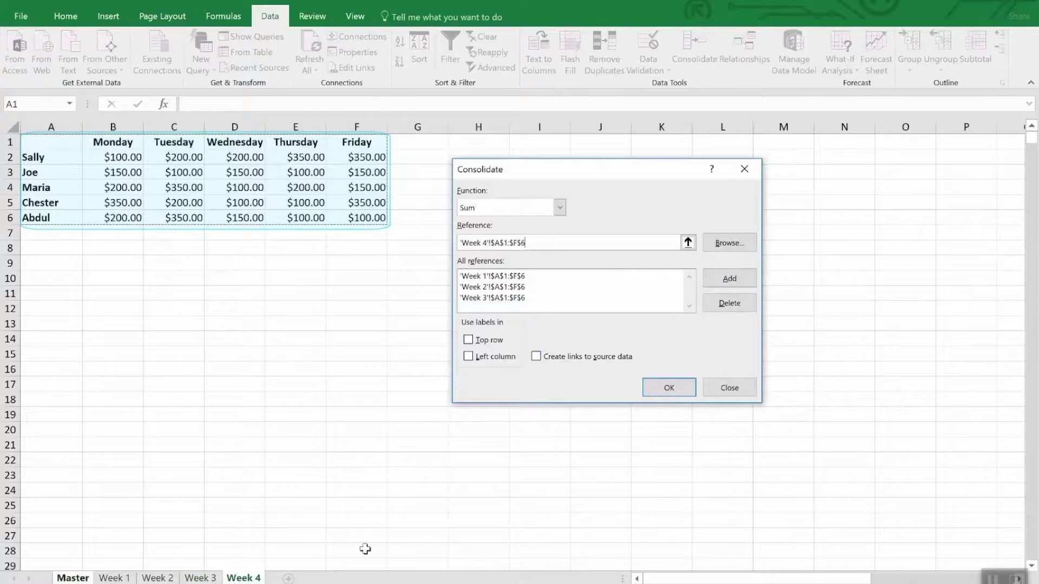
{"action": "left_click", "coordinate": [750, 279]}
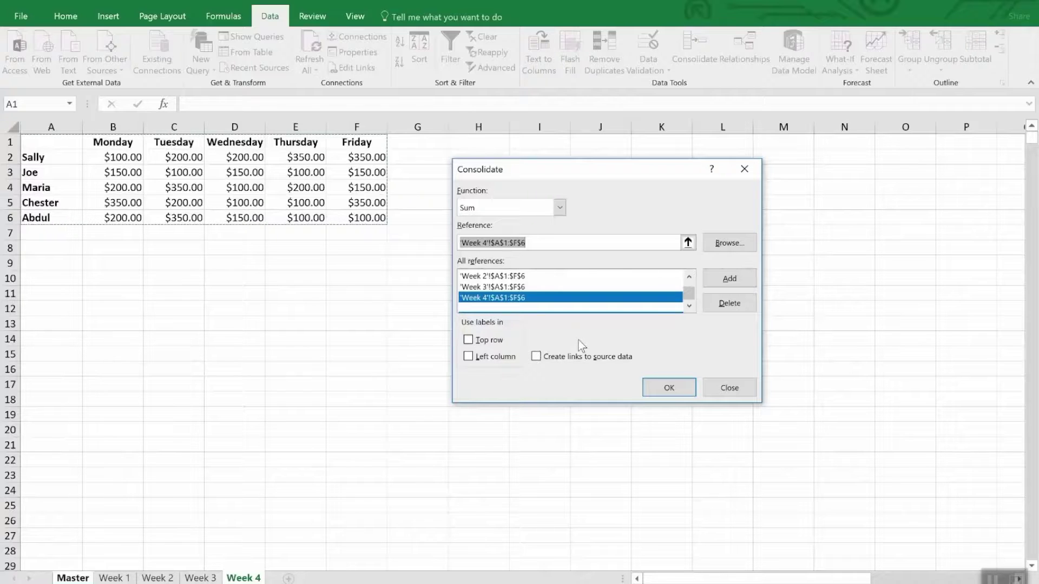
Step: Use labels from the top row and left column, create links to the source data, and run the consolidation on the Master sheet
{"action": "left_click", "coordinate": [495, 342]}
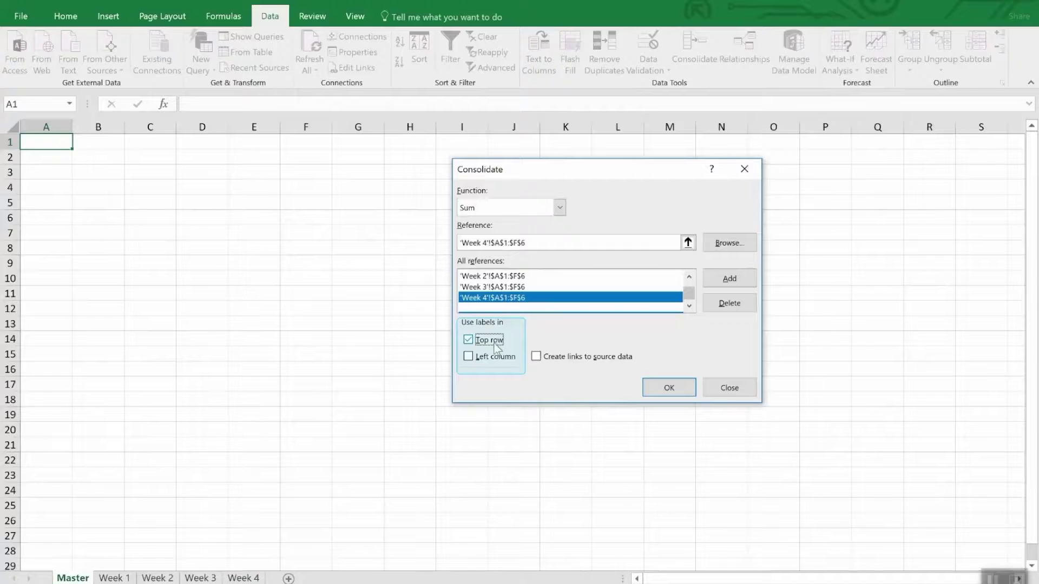
{"action": "left_click", "coordinate": [496, 358]}
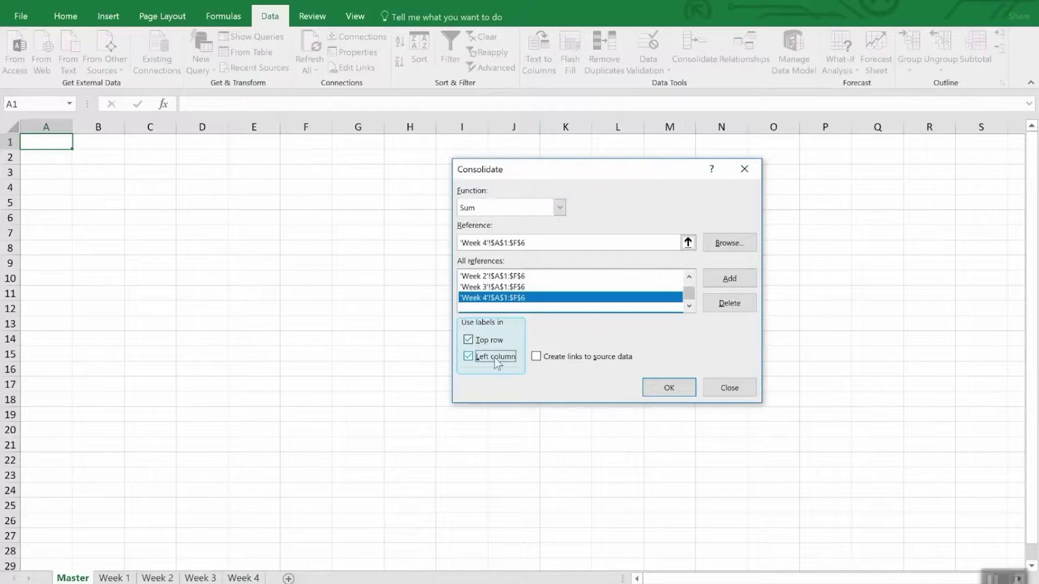
{"action": "left_click", "coordinate": [589, 362]}
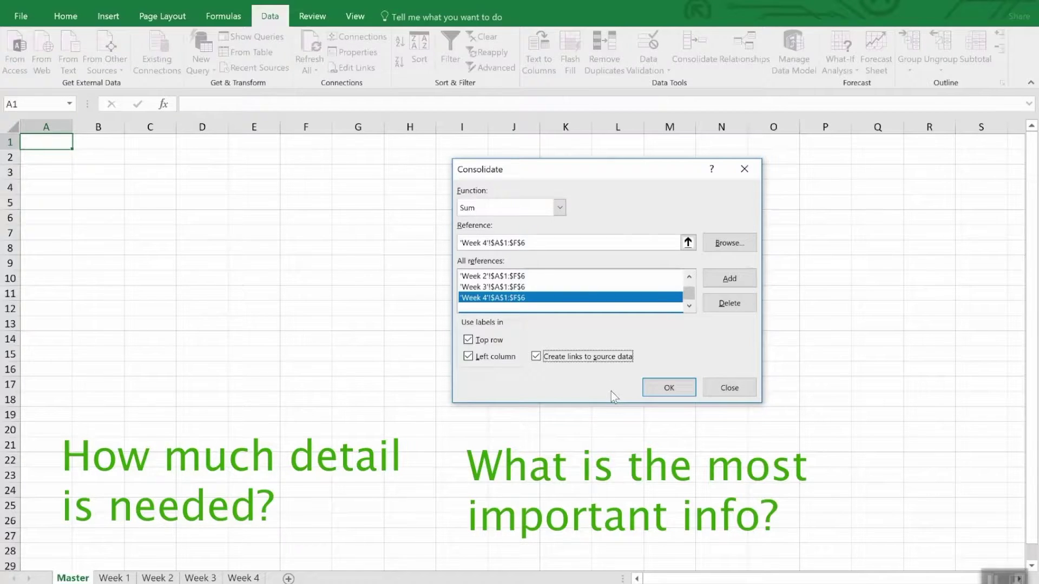
{"action": "left_click", "coordinate": [658, 392]}
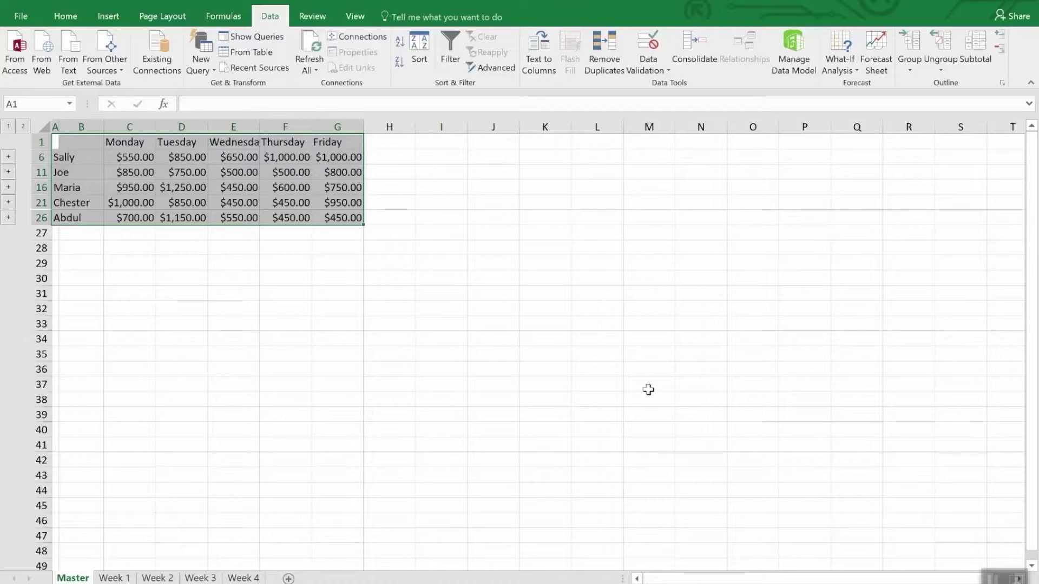
{"action": "left_click", "coordinate": [648, 390]}
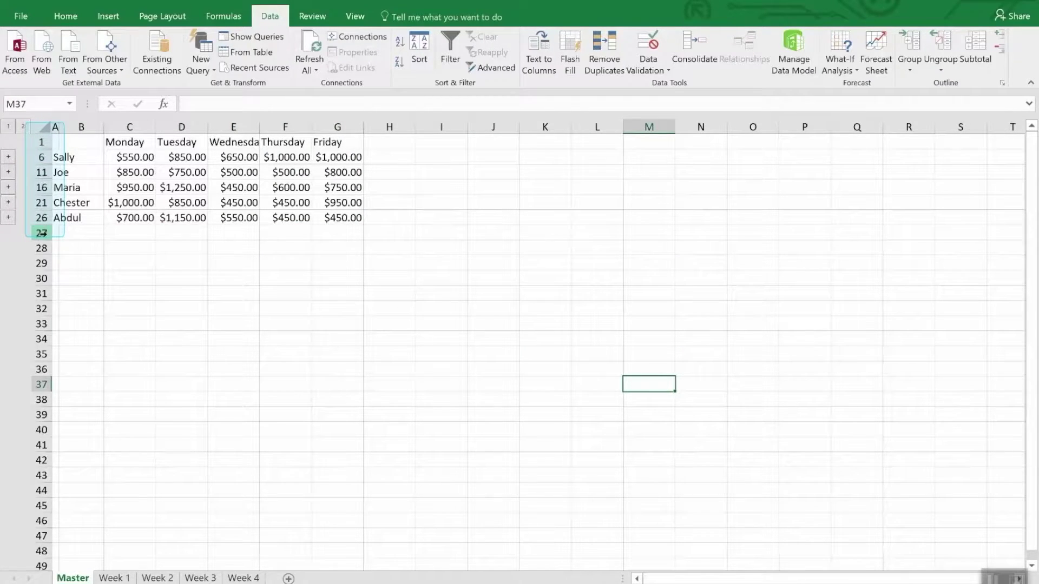
Step: Unhide the detail rows within rows 1 to 26 of the Master sheet and undo the unhiding
{"action": "left_click_drag", "start_coordinate": [42, 142], "coordinate": [36, 218]}
{"action": "right_click", "coordinate": [36, 218]}
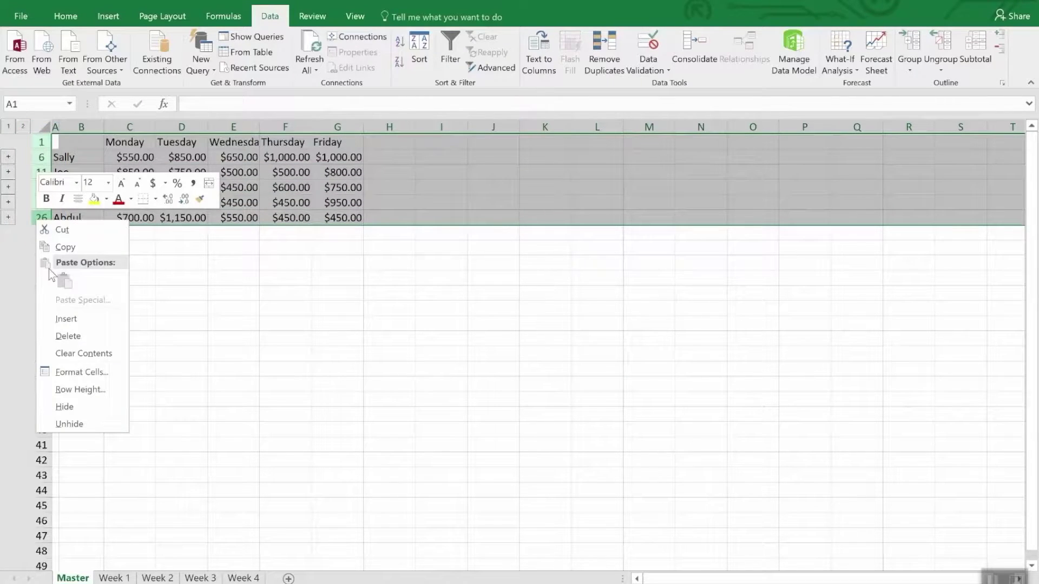
{"action": "left_click", "coordinate": [60, 425]}
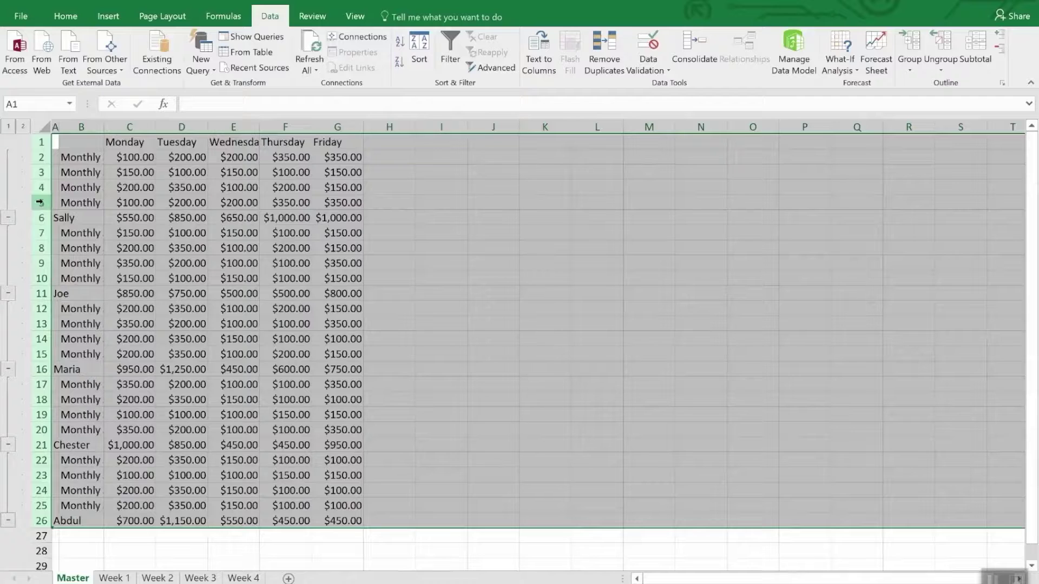
{"action": "left_click", "coordinate": [231, 550]}
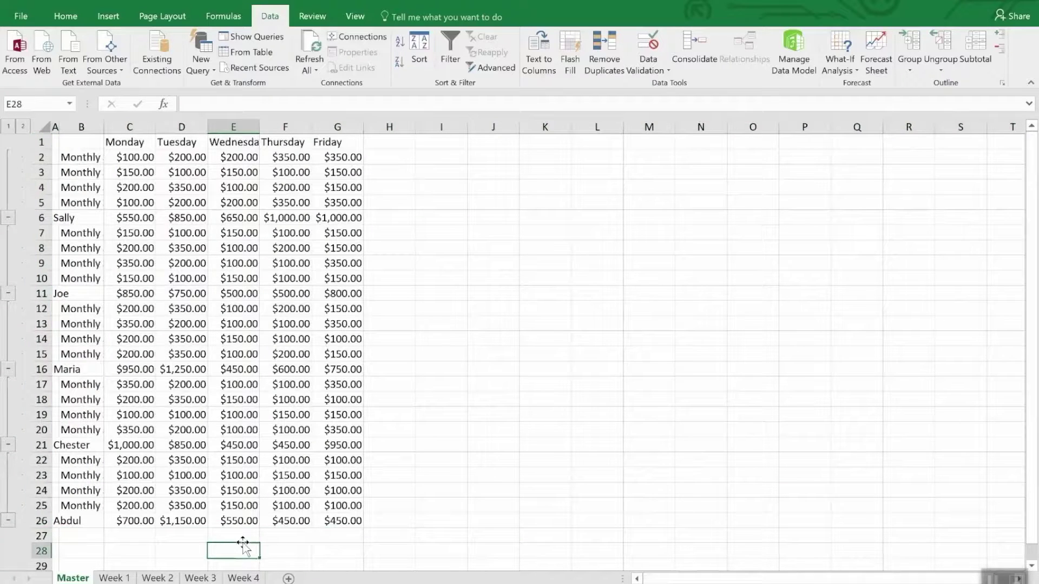
{"action": "key", "text": "ctrl+z"}
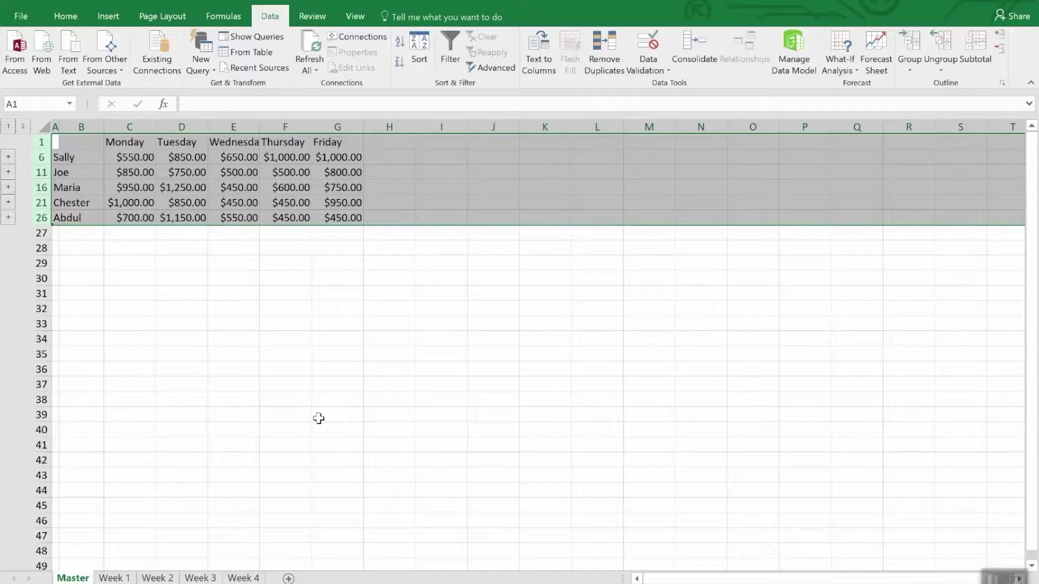
{"action": "left_click", "coordinate": [280, 284]}
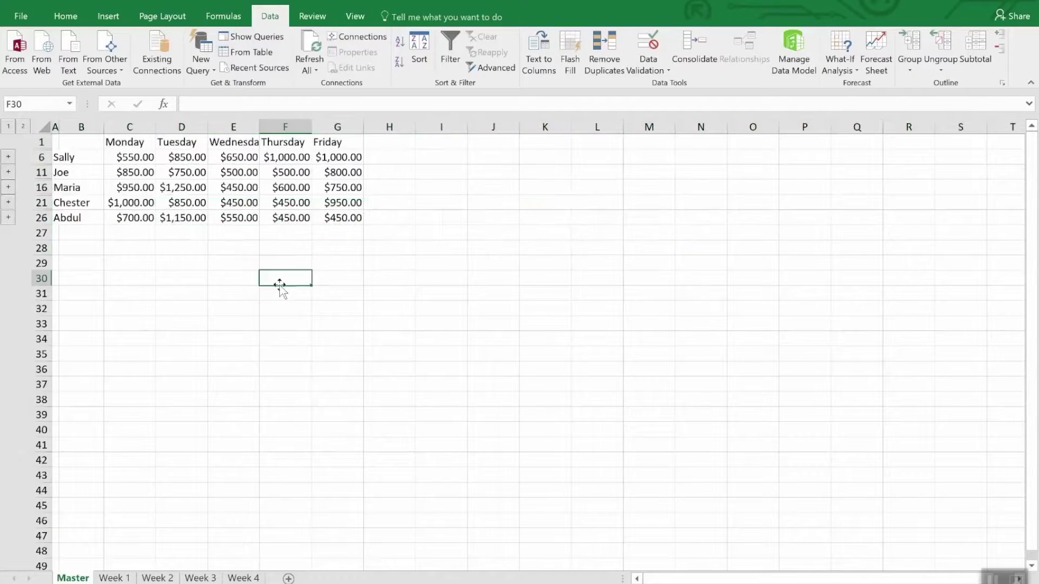
Step: Set cell E2 on the Week 4 sheet to 3500 and check the linked total in cell F6 of the Master sheet
{"action": "left_click", "coordinate": [302, 158]}
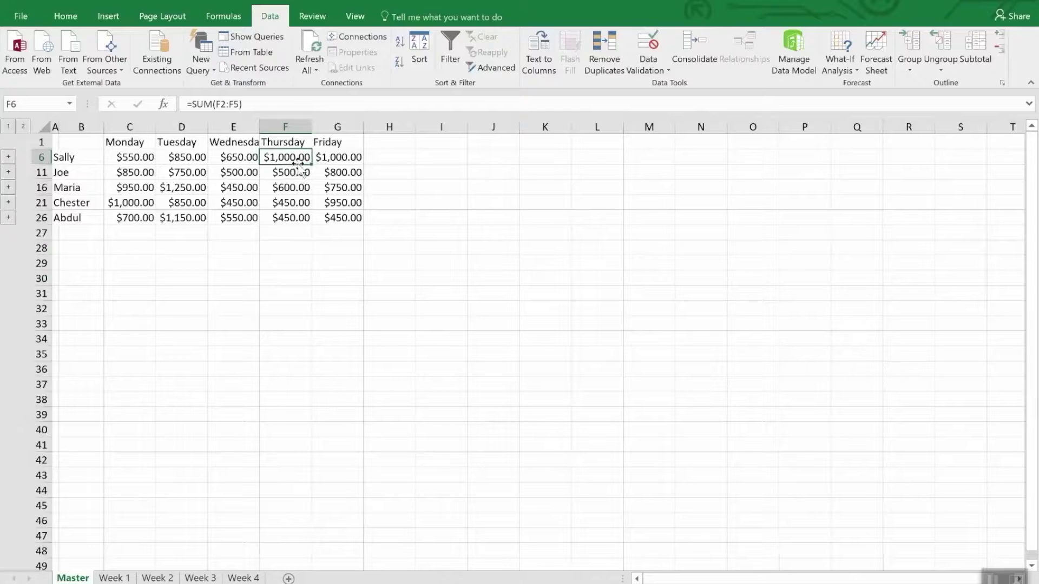
{"action": "left_click", "coordinate": [240, 578]}
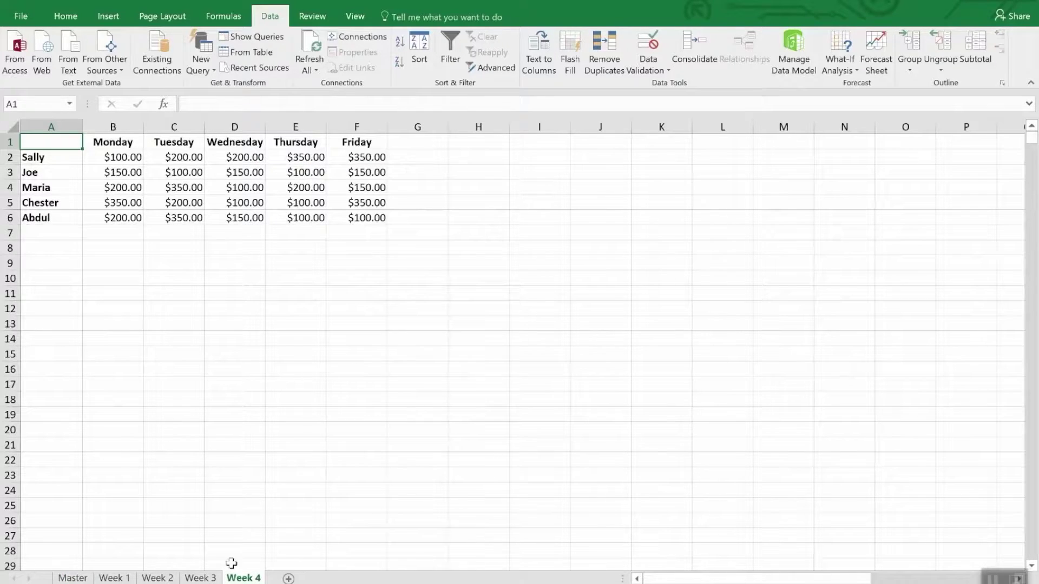
{"action": "left_click", "coordinate": [307, 158]}
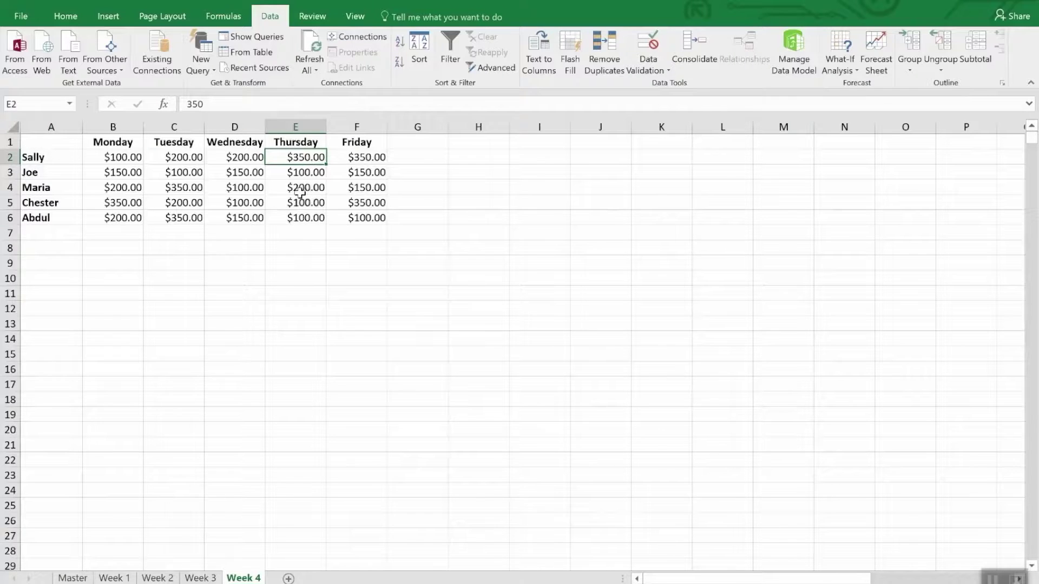
{"action": "type", "text": "35"}
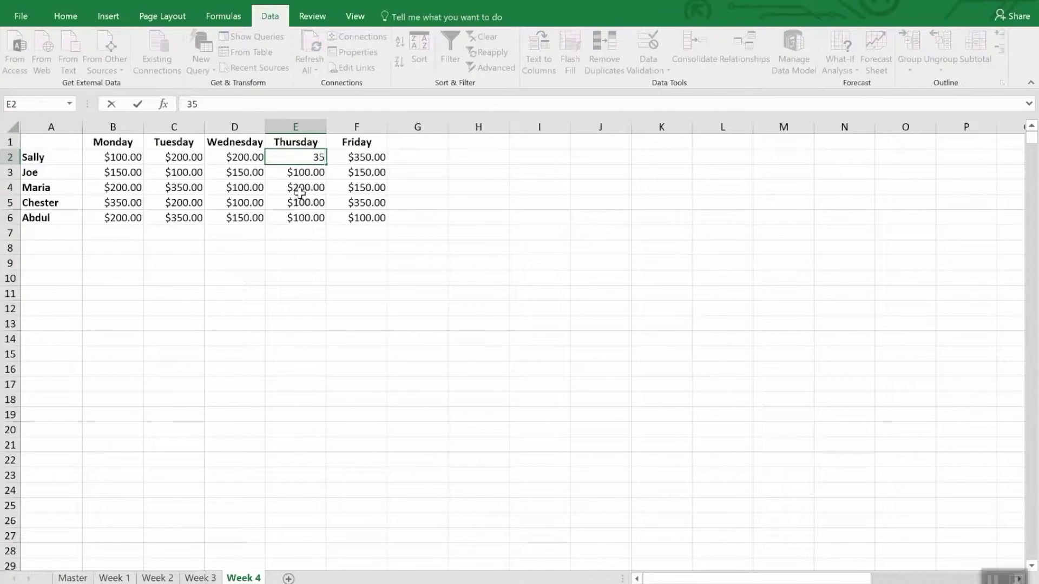
{"action": "type", "text": "00."}
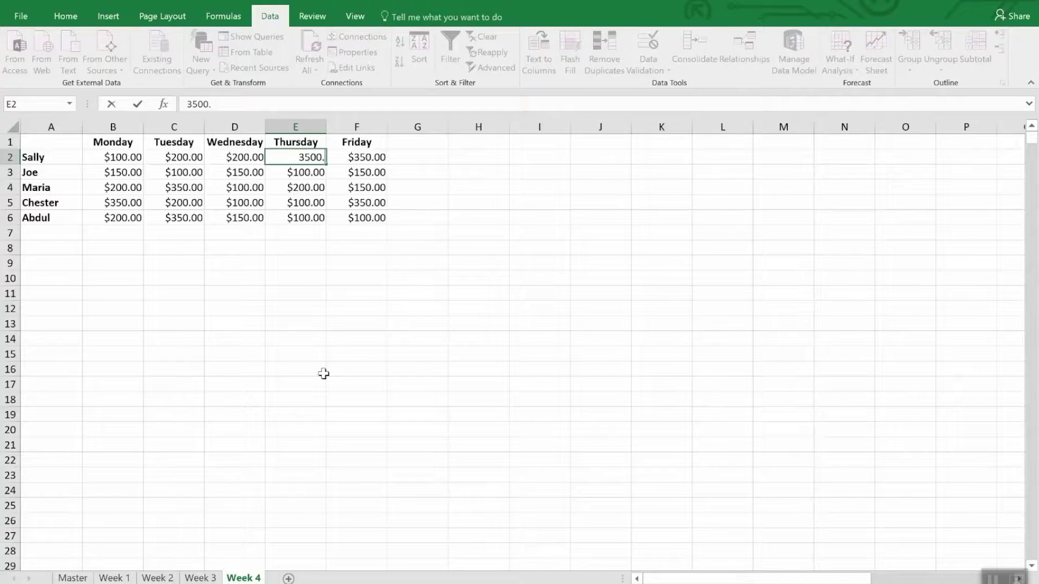
{"action": "key", "text": "Return"}
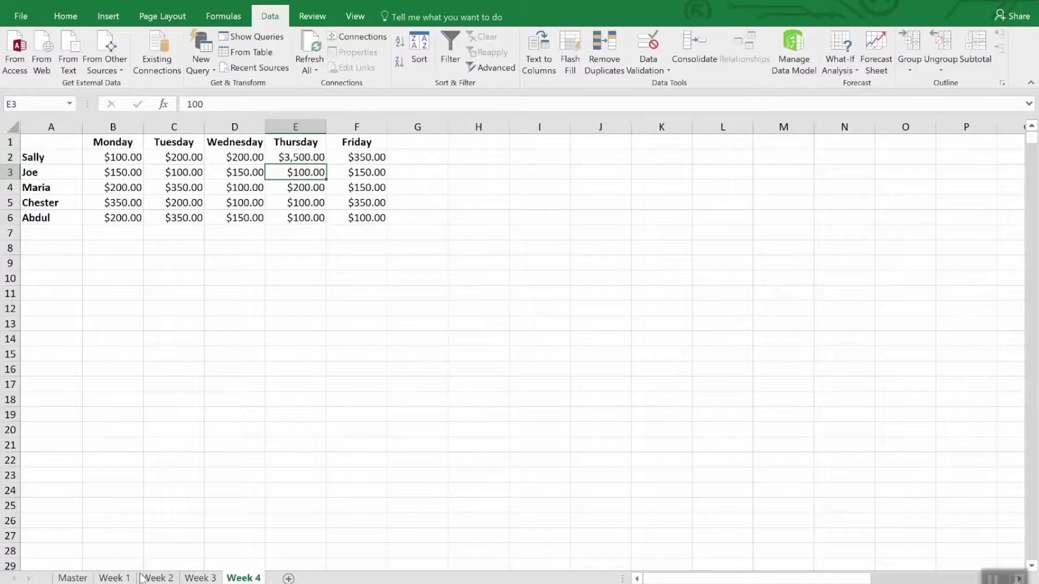
{"action": "left_click", "coordinate": [76, 578]}
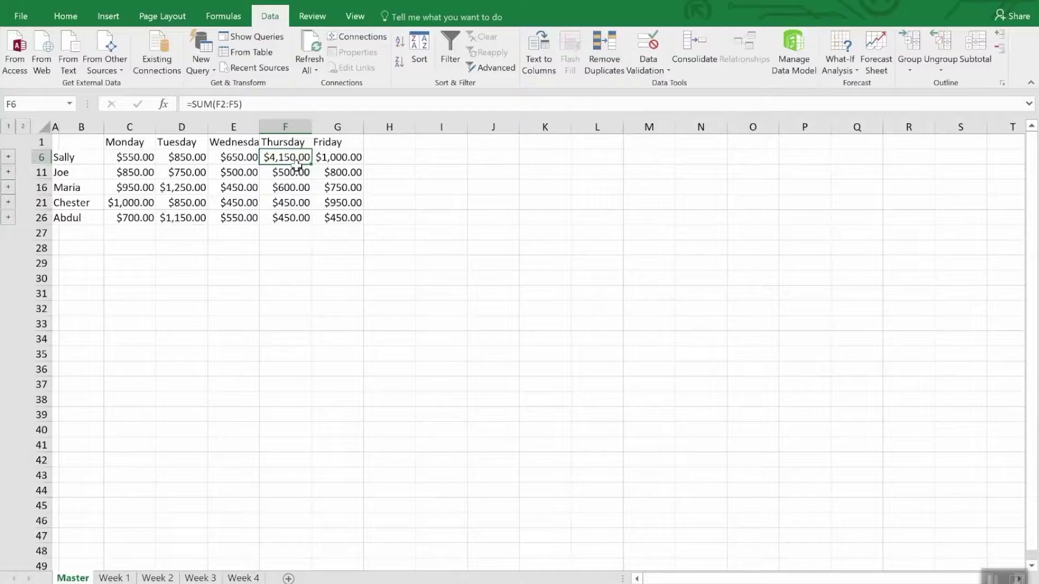
{"action": "left_click", "coordinate": [702, 46]}
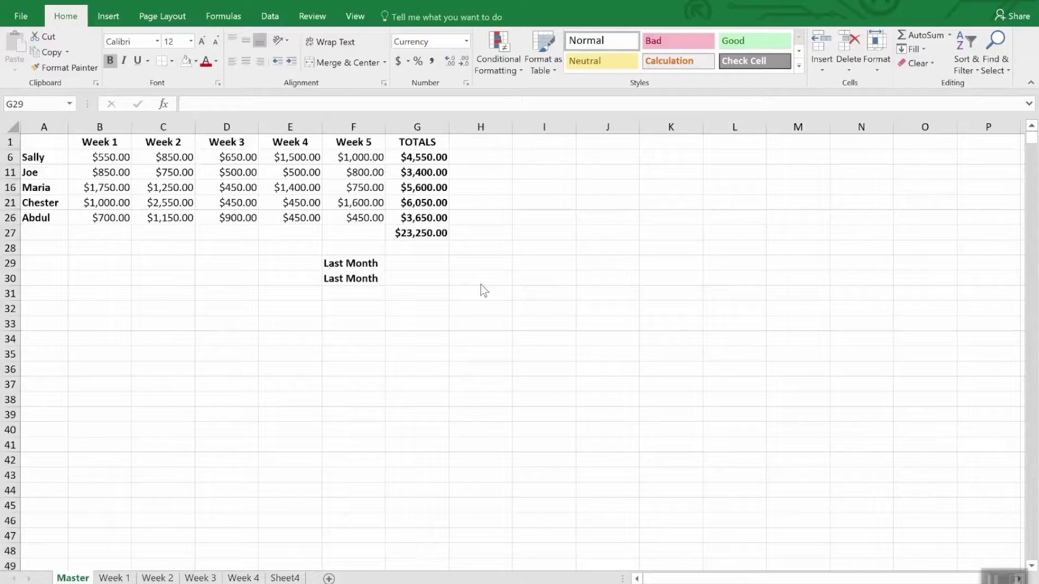
Step: Link the first Last Month cell, G29, to cell G47 on the Master sheet of the Monthly Sales workbook and review its formula
{"action": "left_click", "coordinate": [400, 263]}
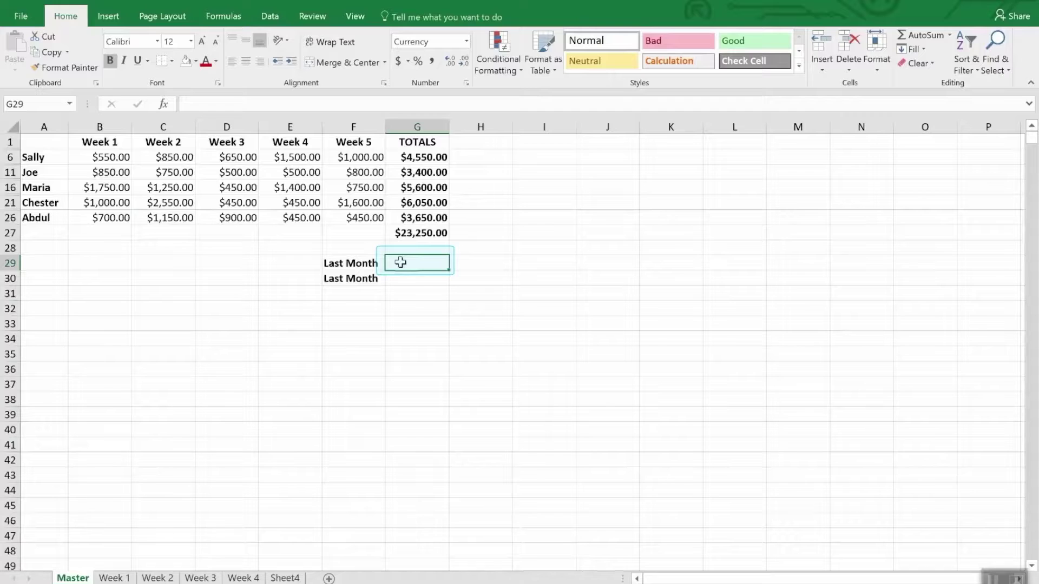
{"action": "type", "text": "="}
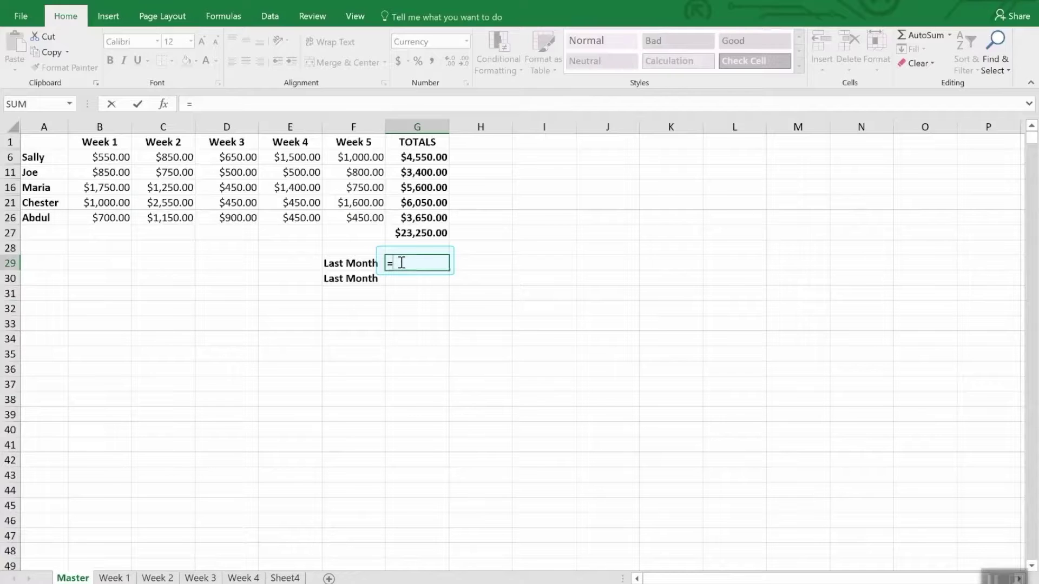
{"action": "left_click", "coordinate": [355, 16]}
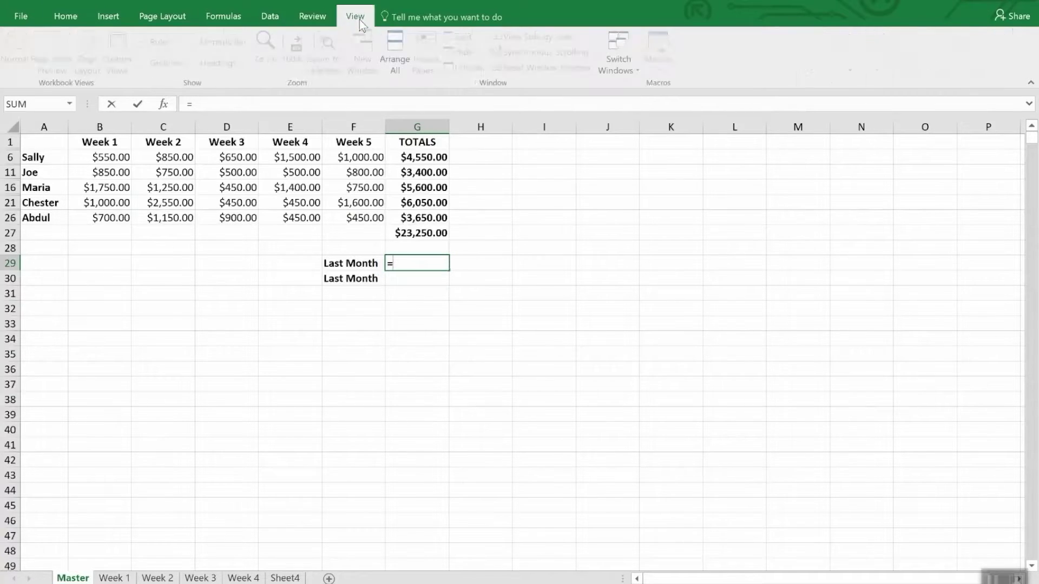
{"action": "left_click", "coordinate": [634, 60]}
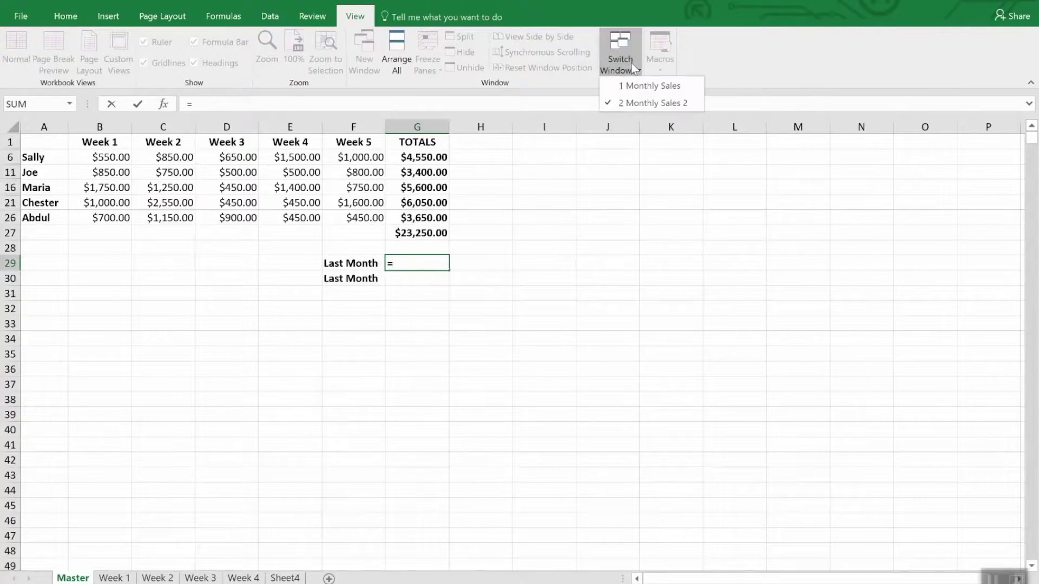
{"action": "left_click", "coordinate": [638, 85]}
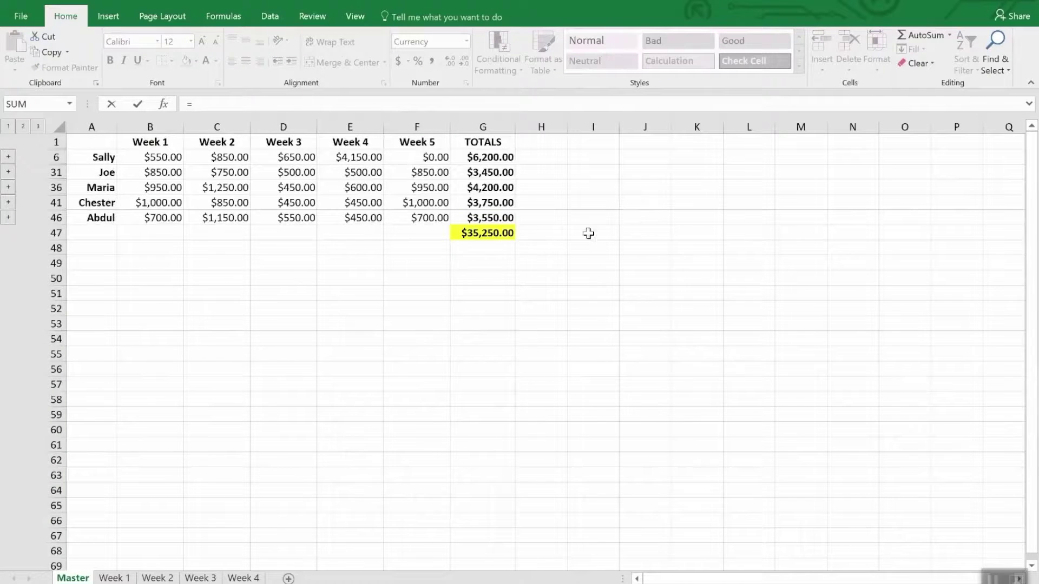
{"action": "left_click", "coordinate": [487, 233]}
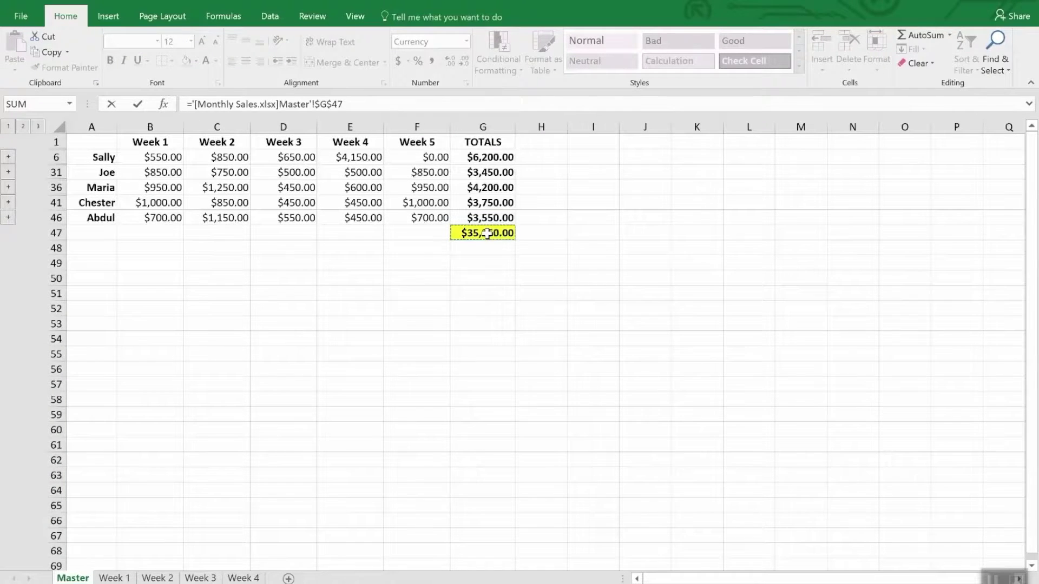
{"action": "key", "text": "Return"}
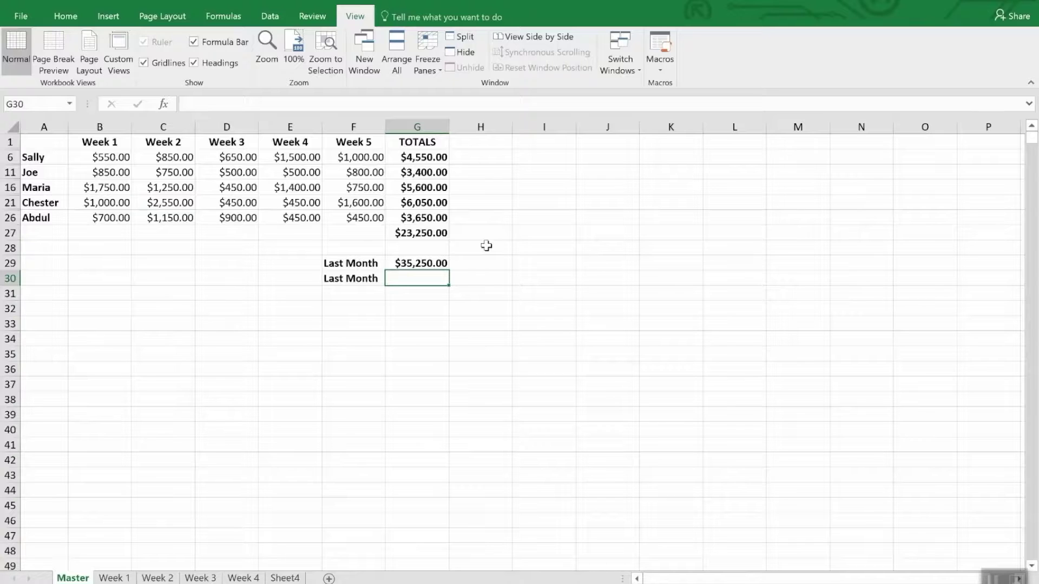
{"action": "left_click", "coordinate": [440, 264]}
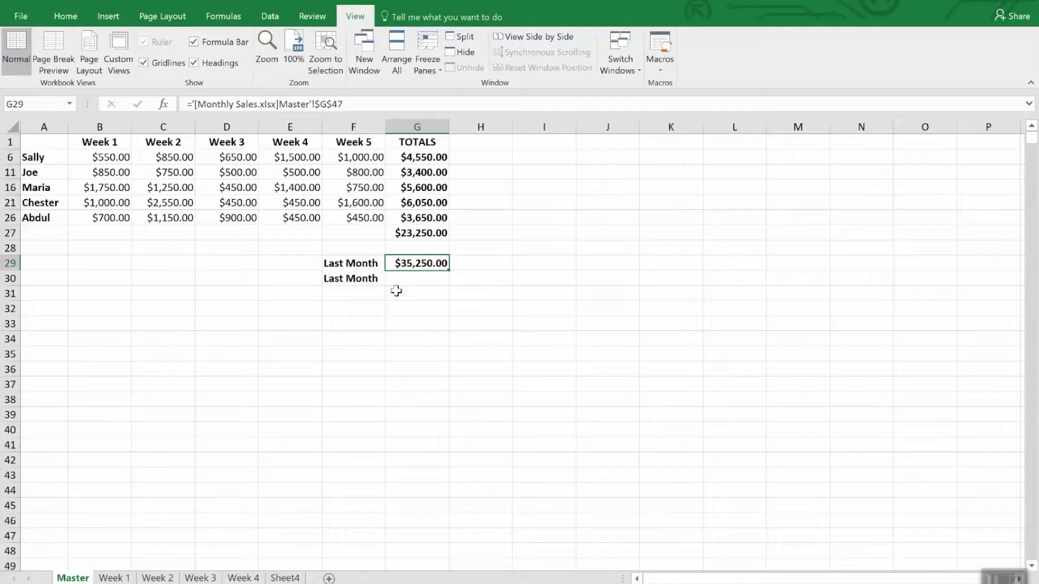
Step: Paste a link to cell G47 of the Monthly Sales workbook's Master sheet into cell G30, and compare its formula with G29
{"action": "left_click", "coordinate": [410, 279]}
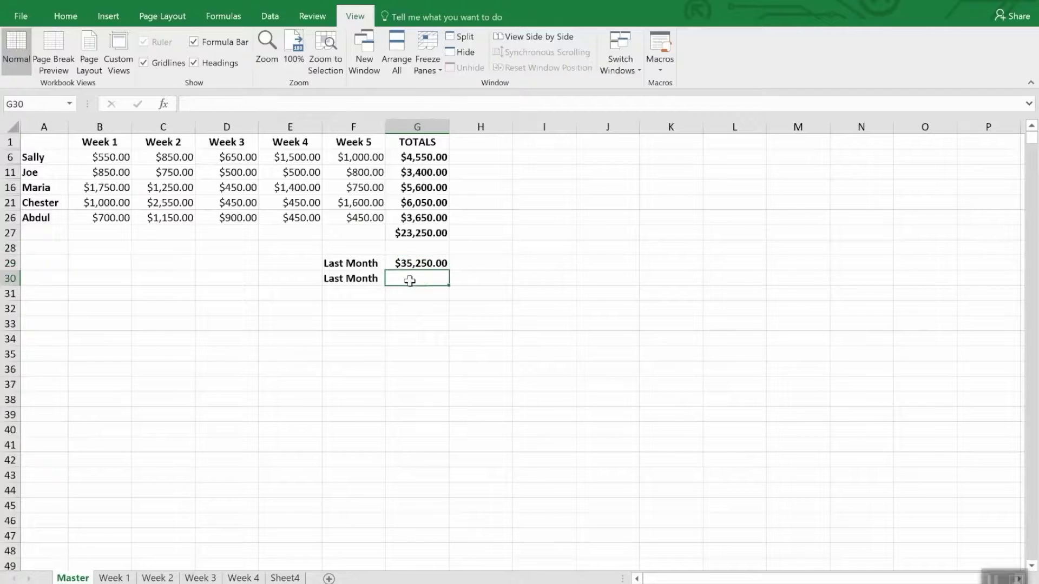
{"action": "left_click", "coordinate": [627, 54]}
{"action": "left_click", "coordinate": [639, 89]}
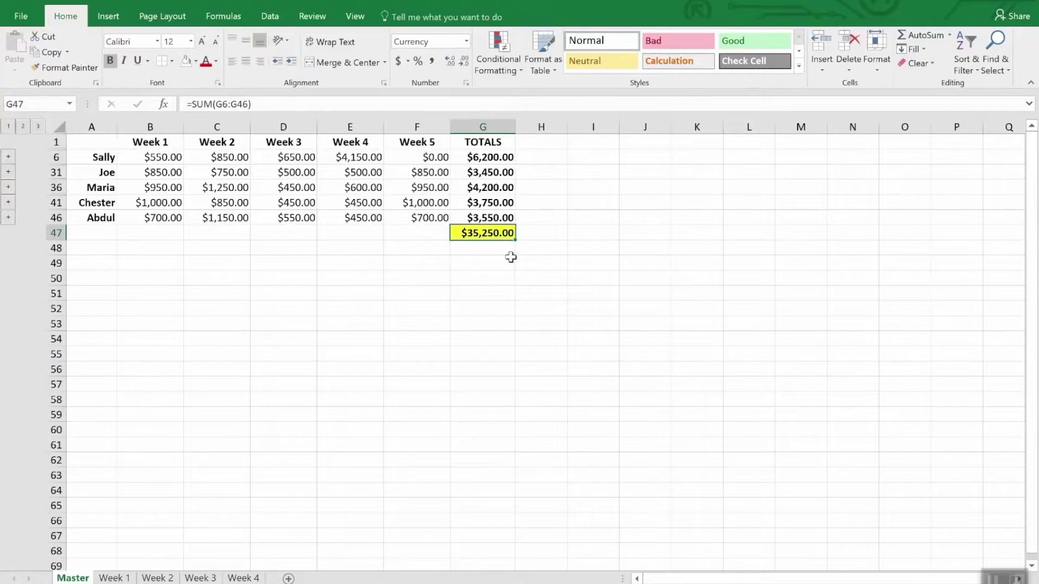
{"action": "right_click", "coordinate": [498, 236]}
{"action": "left_click", "coordinate": [522, 261]}
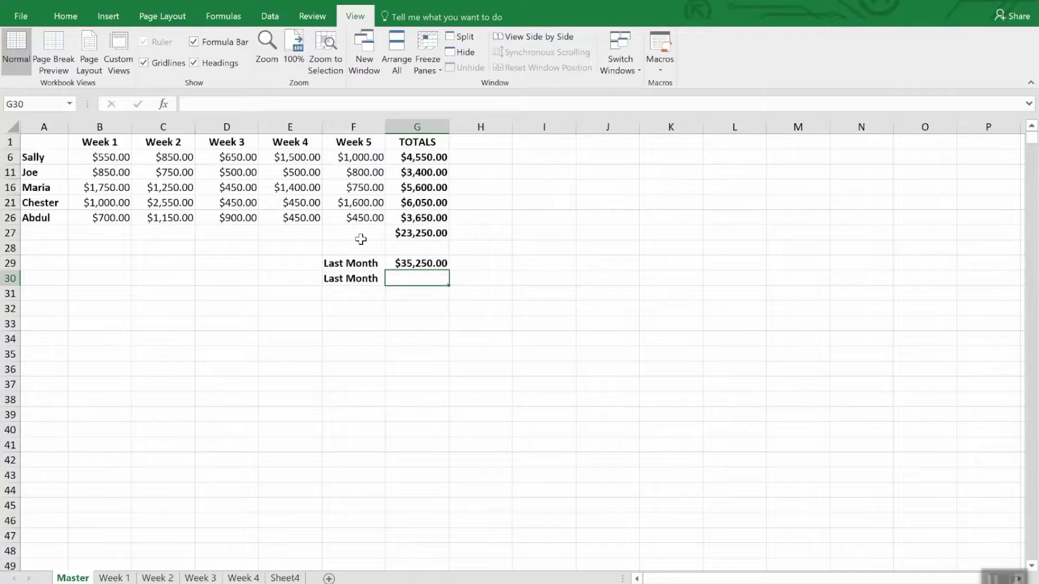
{"action": "left_click", "coordinate": [65, 17]}
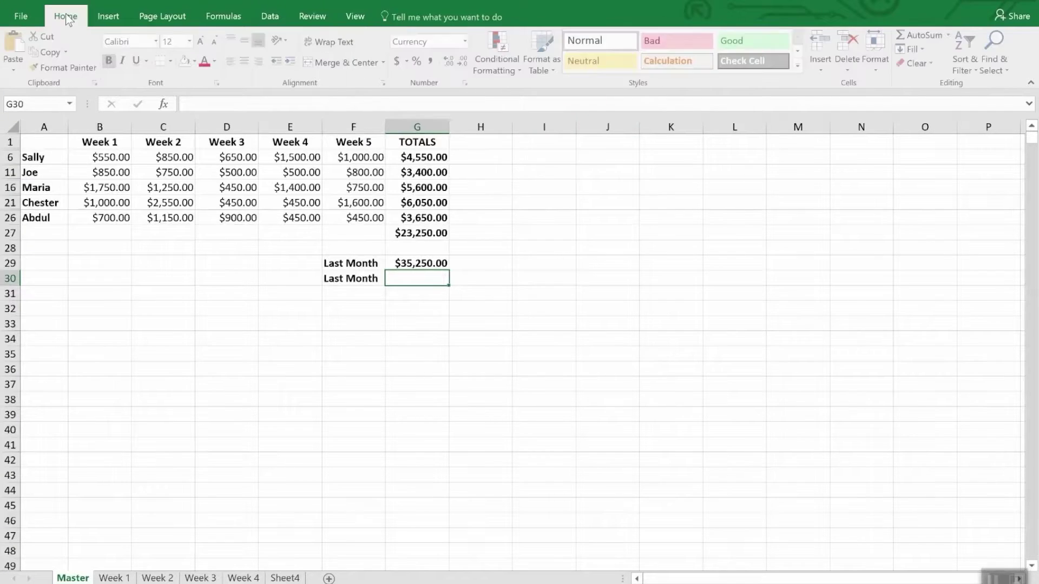
{"action": "left_click", "coordinate": [14, 73]}
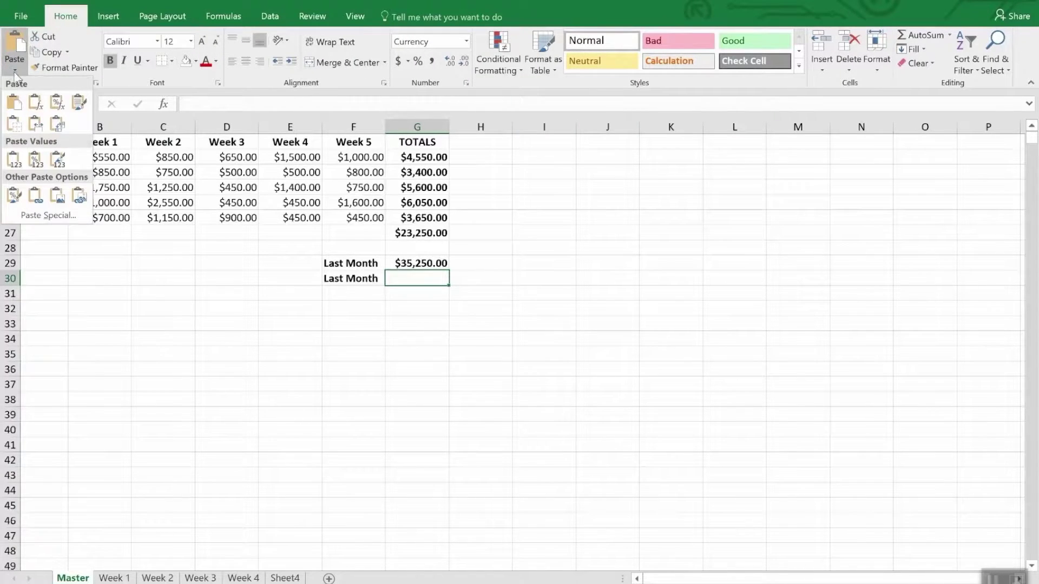
{"action": "left_click", "coordinate": [43, 214]}
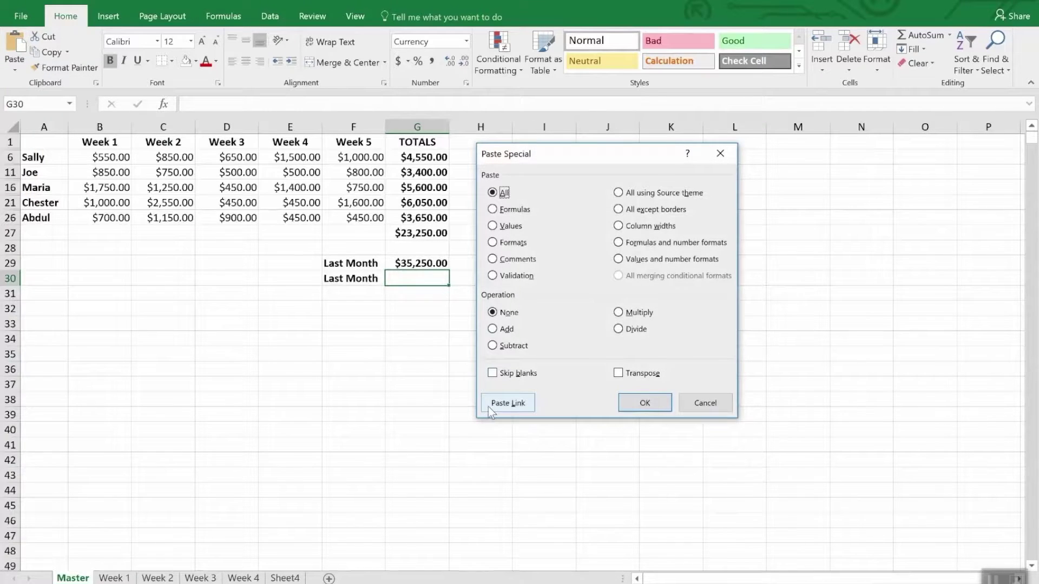
{"action": "left_click", "coordinate": [506, 402]}
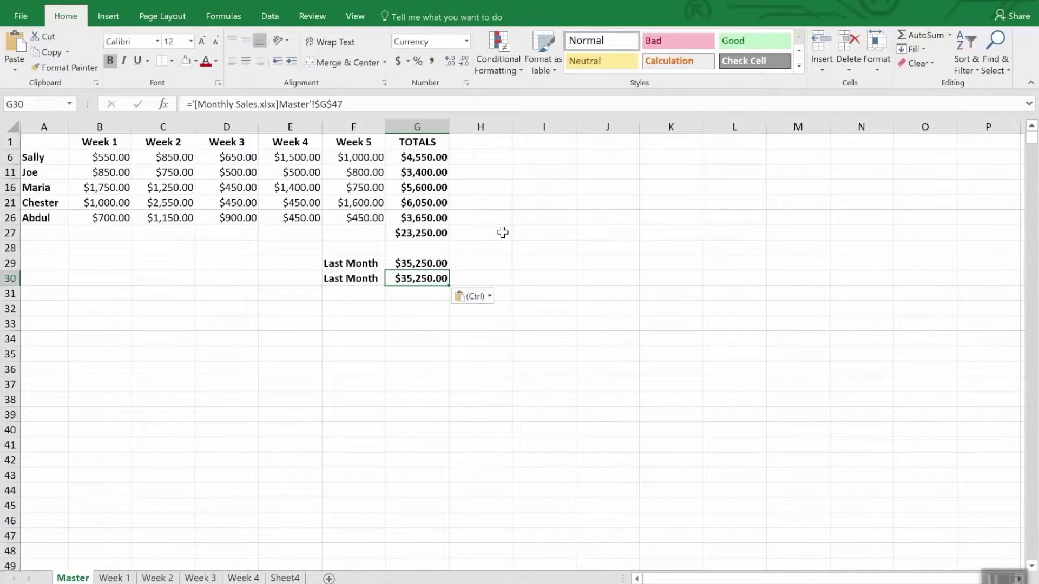
{"action": "left_click", "coordinate": [499, 214]}
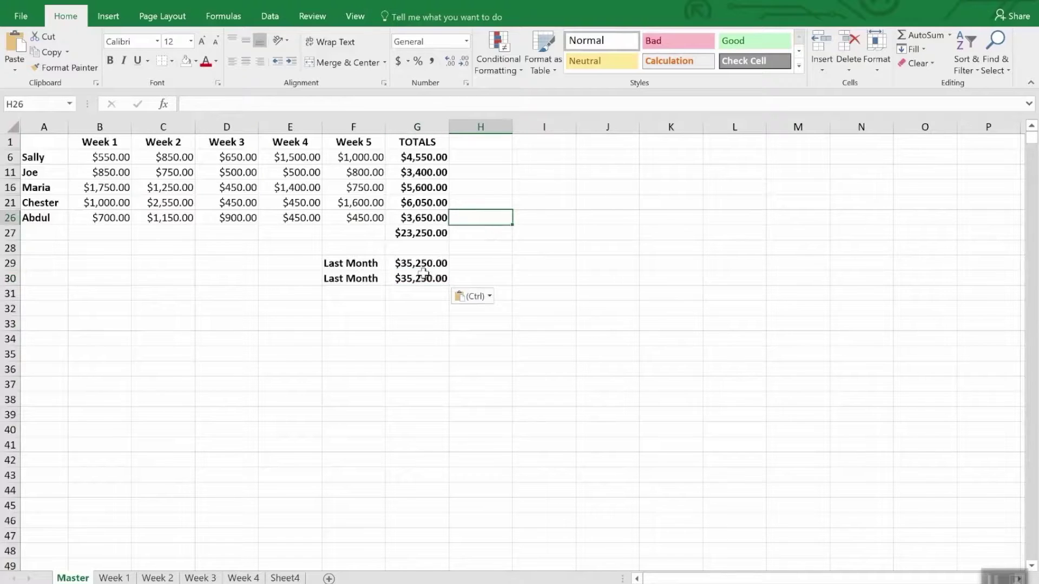
{"action": "left_click", "coordinate": [425, 292]}
{"action": "left_click", "coordinate": [423, 278]}
{"action": "left_click", "coordinate": [425, 264]}
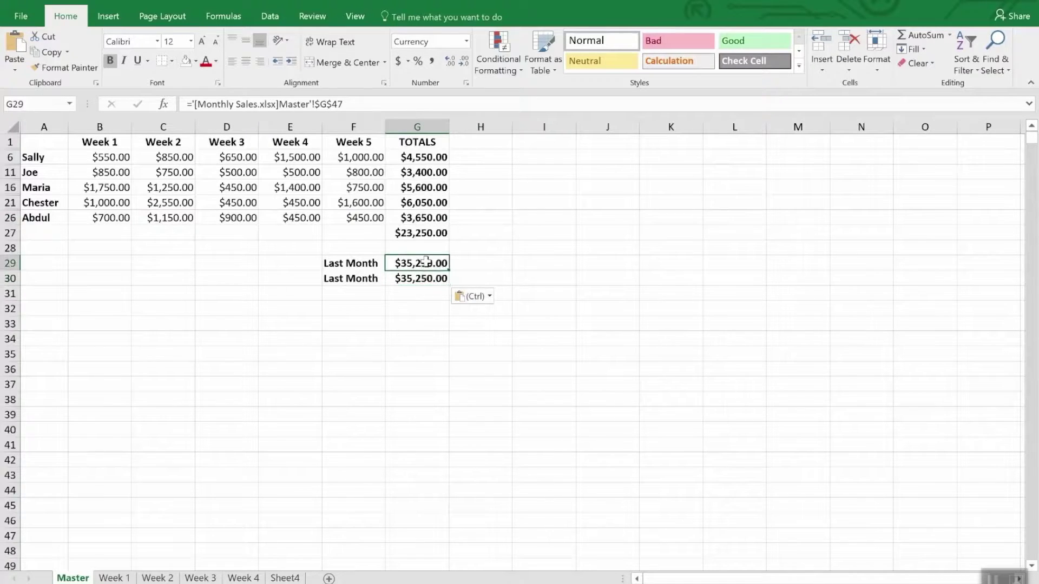
{"action": "left_click", "coordinate": [422, 280]}
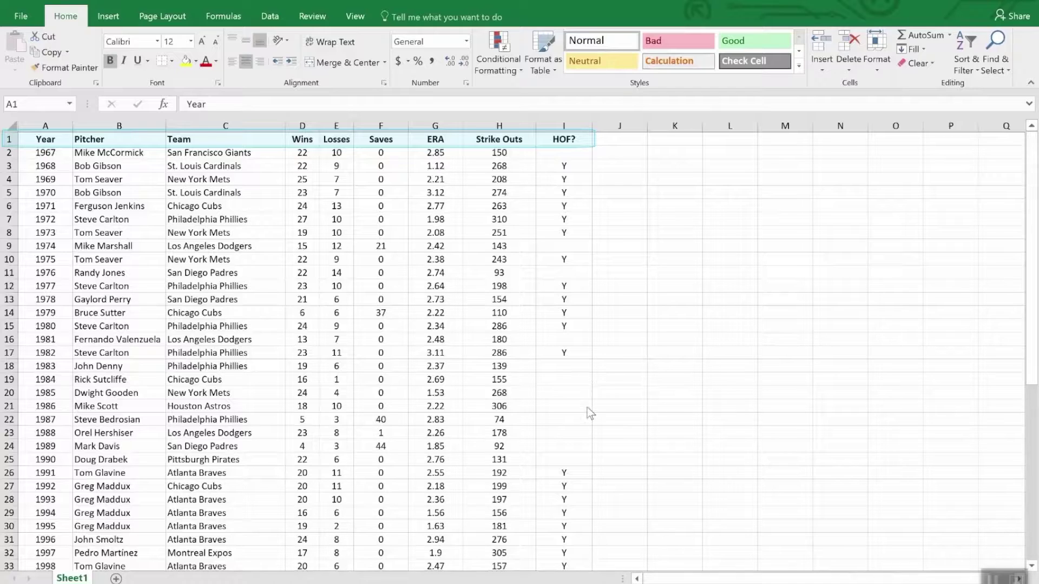
Step: Look through the pitcher list on Sheet1, sort it by Wins in descending order, and review the reordered rows
{"action": "scroll", "coordinate": [701, 427], "scroll_direction": "down", "scroll_amount": 12}
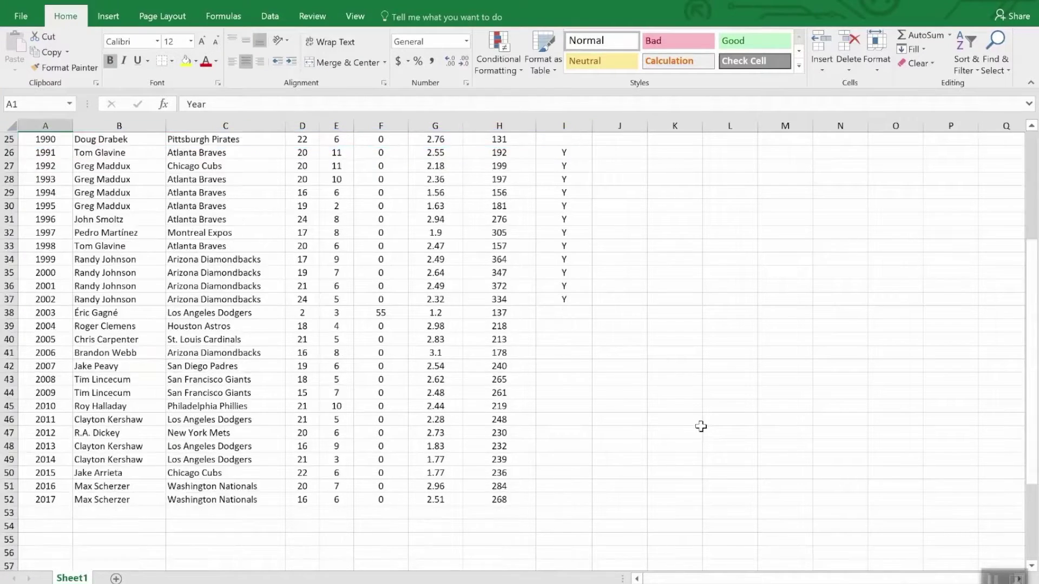
{"action": "scroll", "coordinate": [701, 426], "scroll_direction": "up", "scroll_amount": 12}
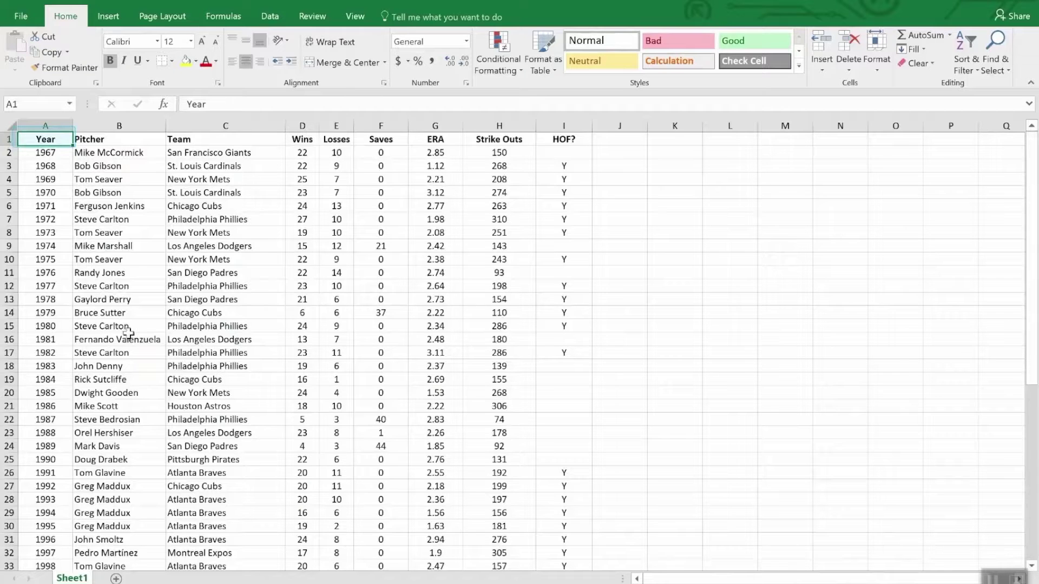
{"action": "scroll", "coordinate": [133, 377], "scroll_direction": "down", "scroll_amount": 12}
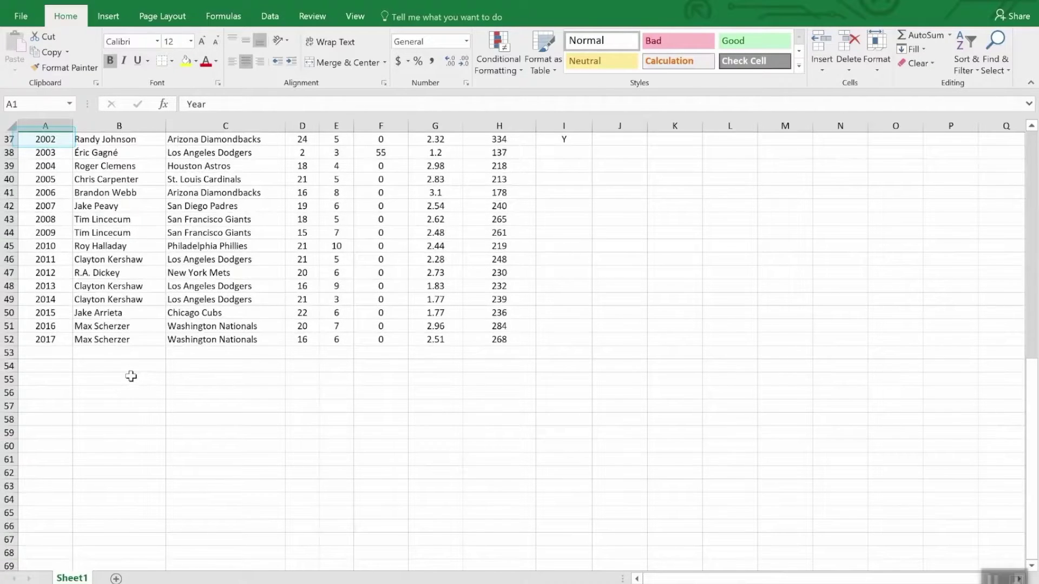
{"action": "scroll", "coordinate": [133, 377], "scroll_direction": "up", "scroll_amount": 12}
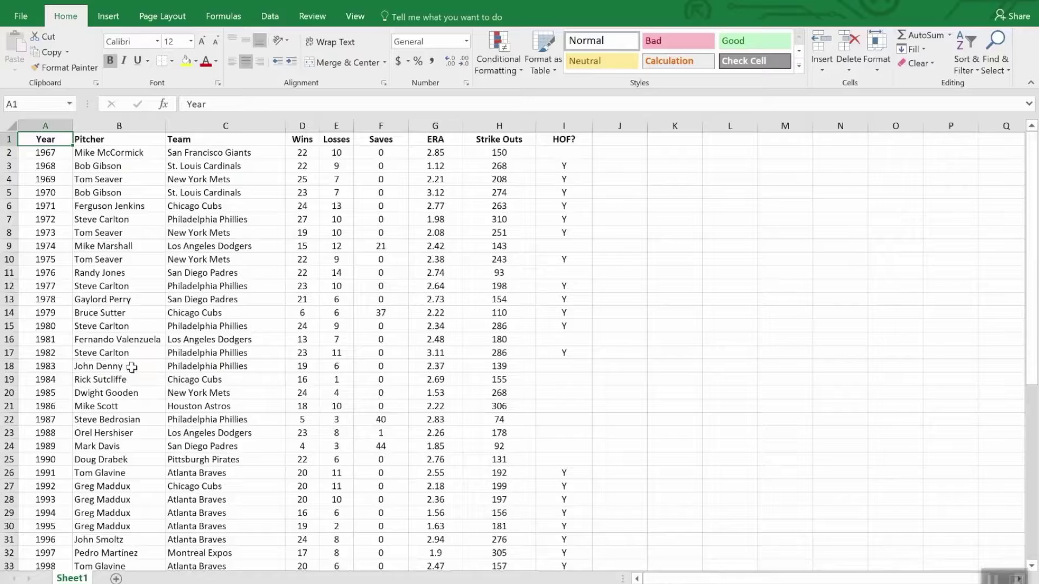
{"action": "left_click", "coordinate": [306, 142]}
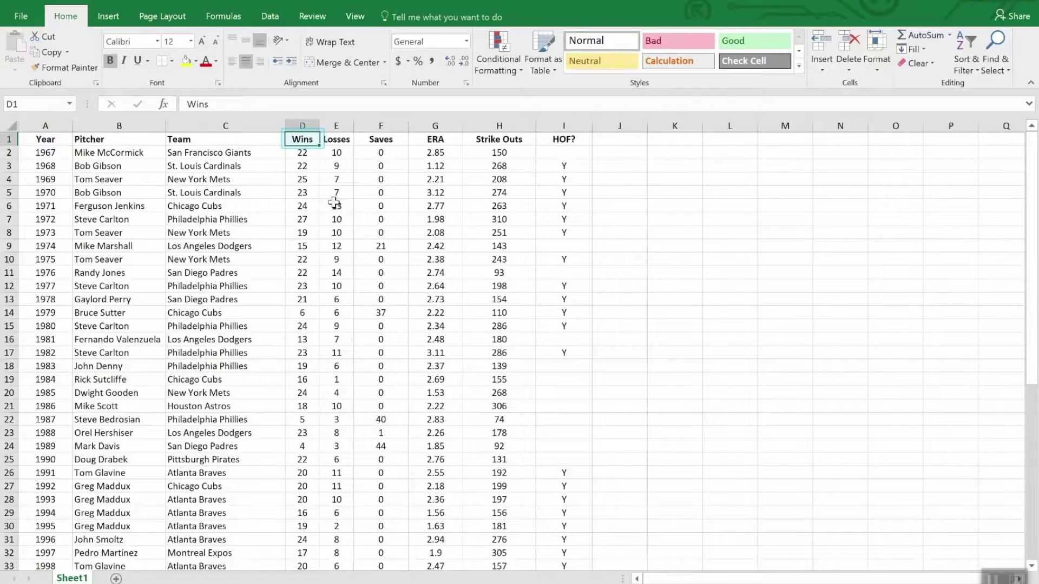
{"action": "left_click", "coordinate": [969, 41]}
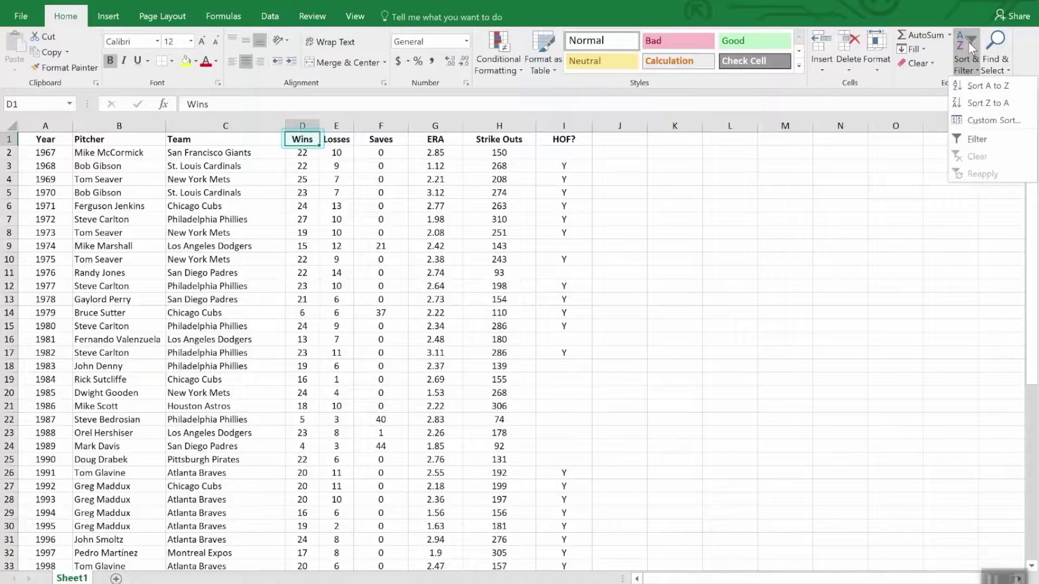
{"action": "left_click", "coordinate": [979, 104]}
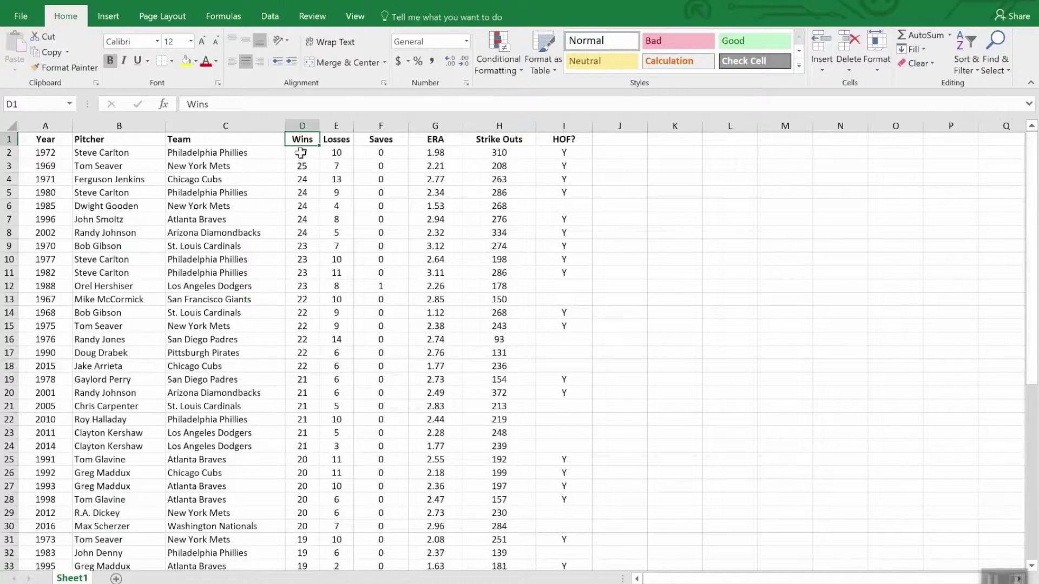
{"action": "scroll", "coordinate": [303, 168], "scroll_direction": "down", "scroll_amount": 8}
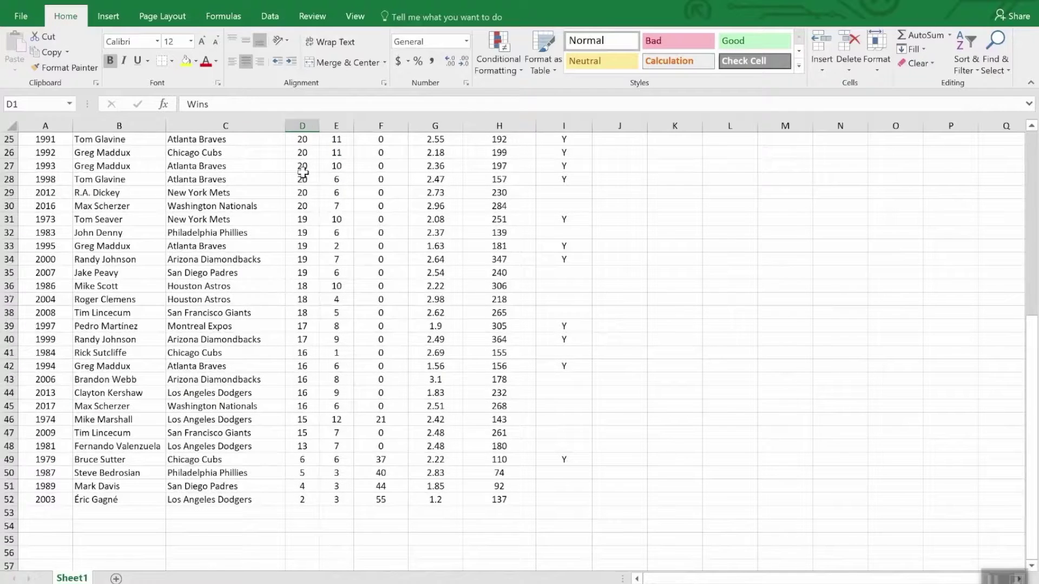
{"action": "scroll", "coordinate": [302, 173], "scroll_direction": "up", "scroll_amount": 8}
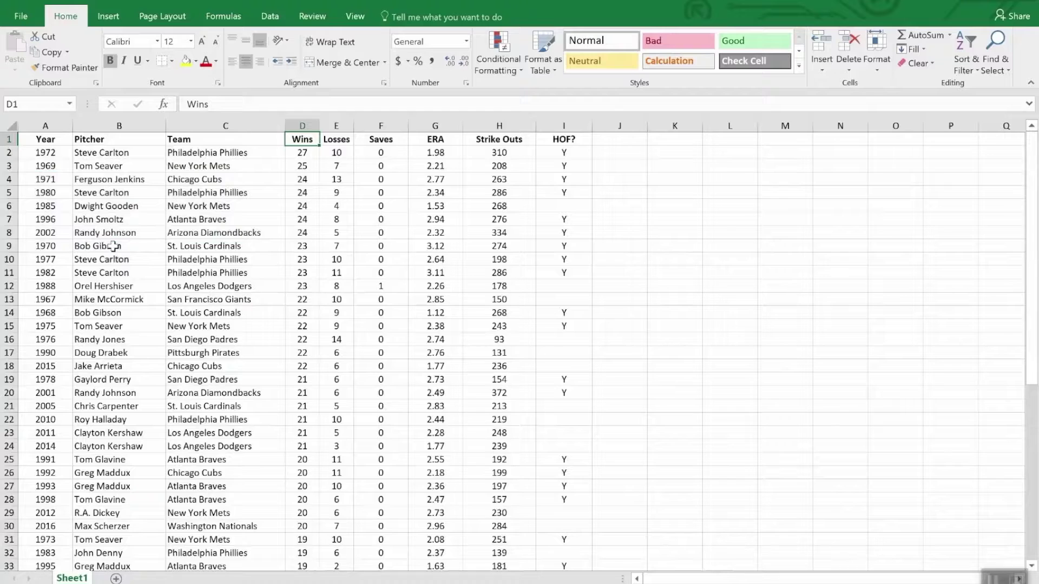
Step: Custom sort the pitcher list by Wins from largest to smallest, with a second level by ERA from smallest to largest
{"action": "left_click", "coordinate": [967, 45]}
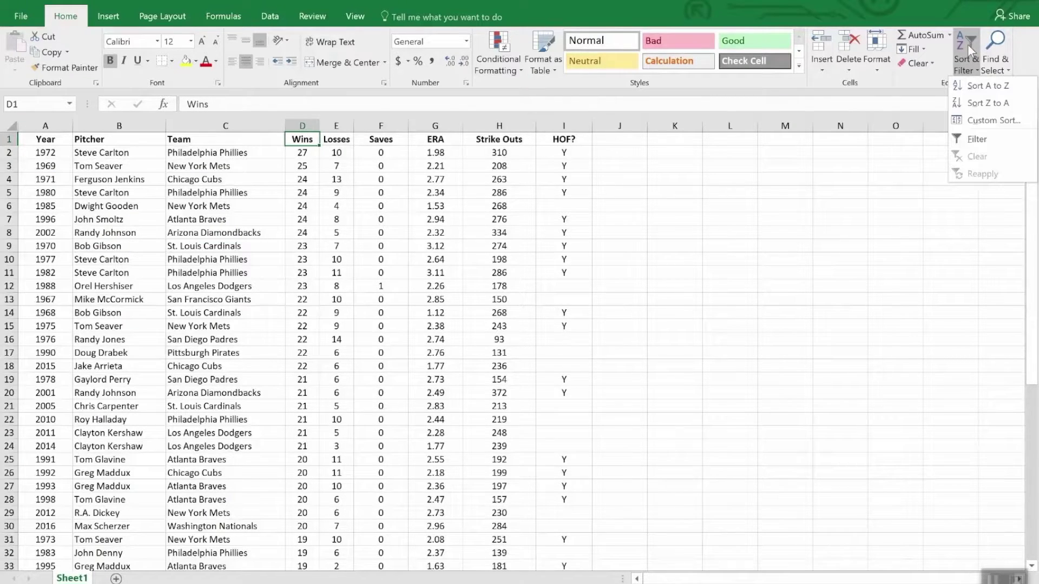
{"action": "left_click", "coordinate": [992, 121]}
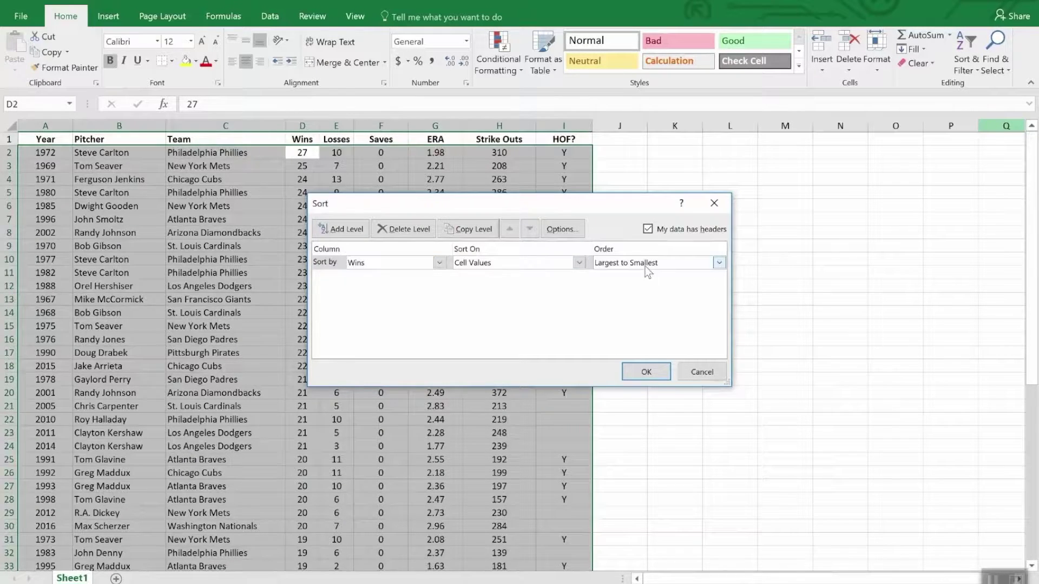
{"action": "left_click", "coordinate": [344, 229]}
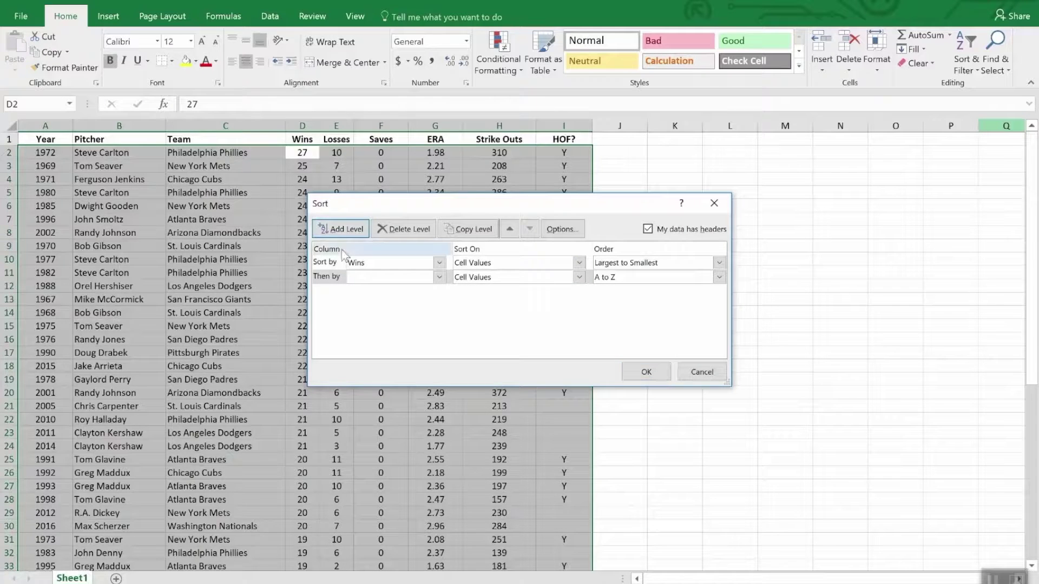
{"action": "left_click", "coordinate": [439, 278]}
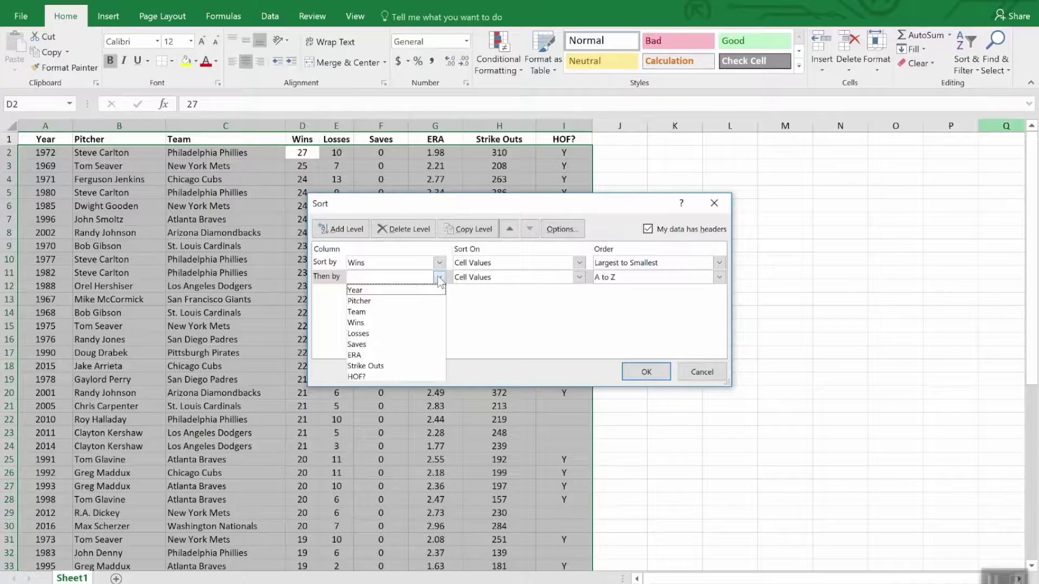
{"action": "left_click", "coordinate": [411, 356]}
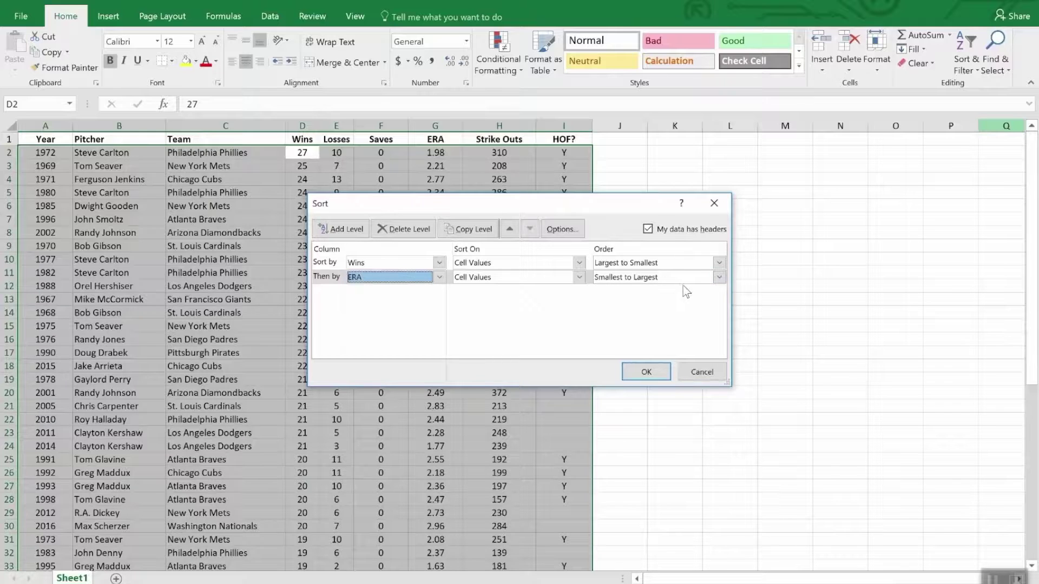
{"action": "left_click", "coordinate": [645, 372]}
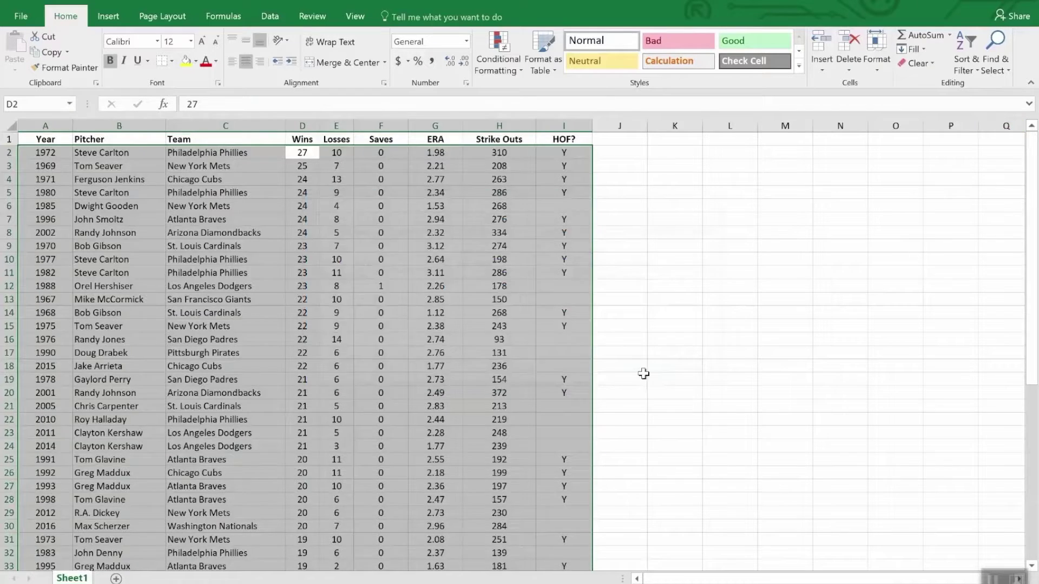
{"action": "key", "text": "Up"}
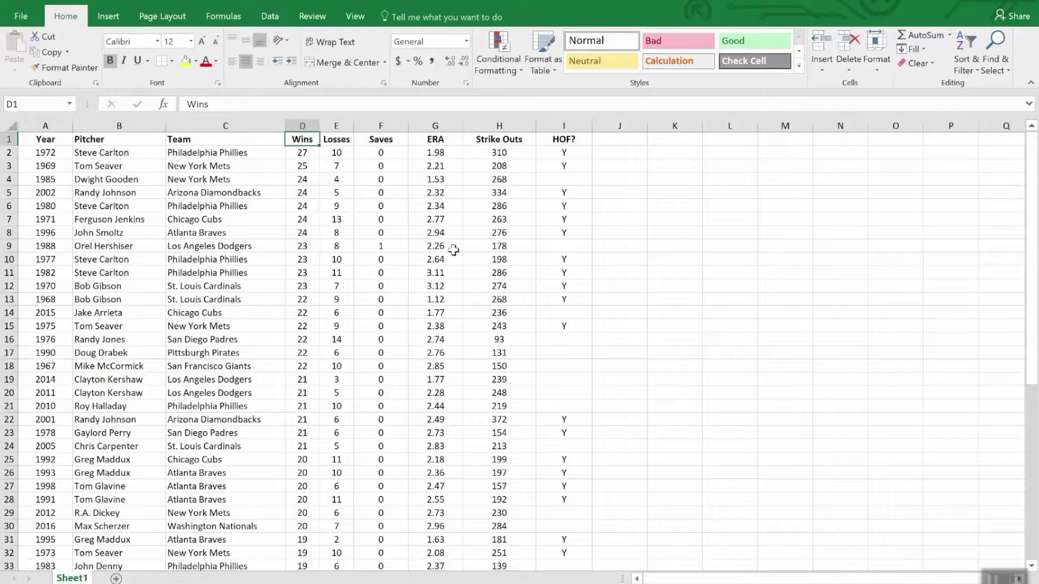
Step: Turn on filtering for the pitcher list and filter the HOF? column to show only the rows marked Y
{"action": "left_click", "coordinate": [389, 142]}
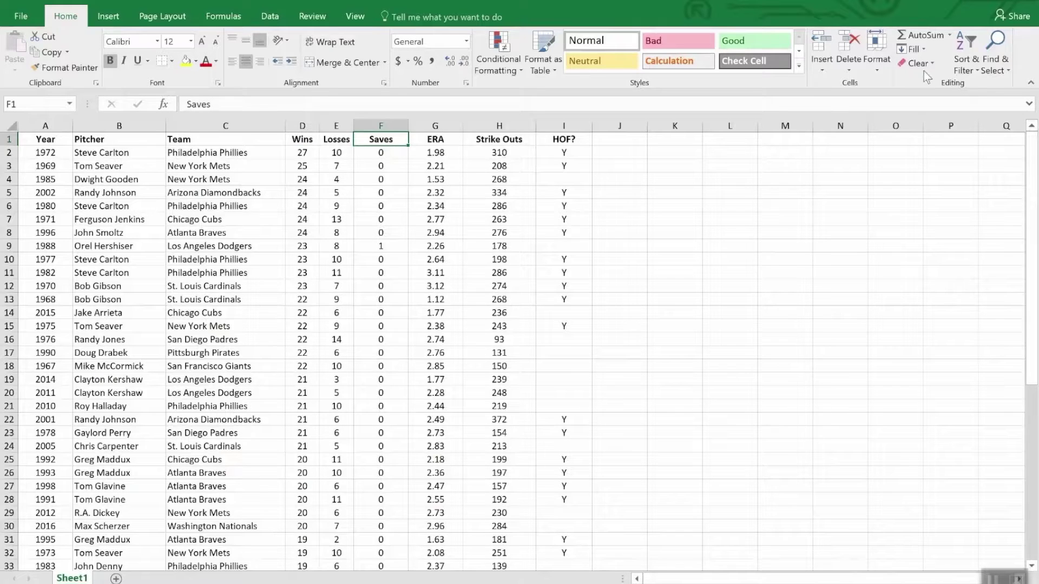
{"action": "left_click", "coordinate": [963, 45]}
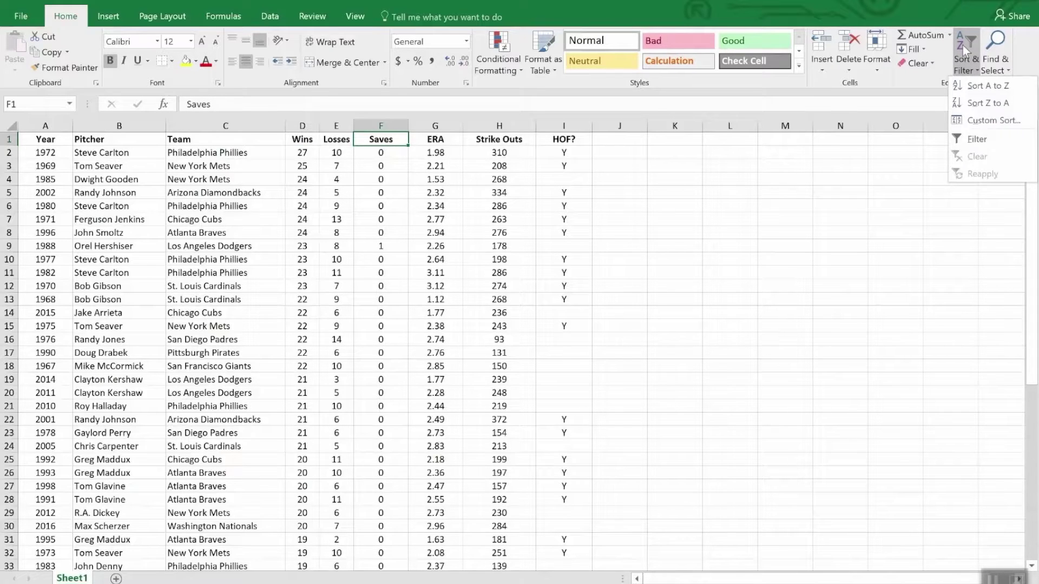
{"action": "left_click", "coordinate": [975, 139]}
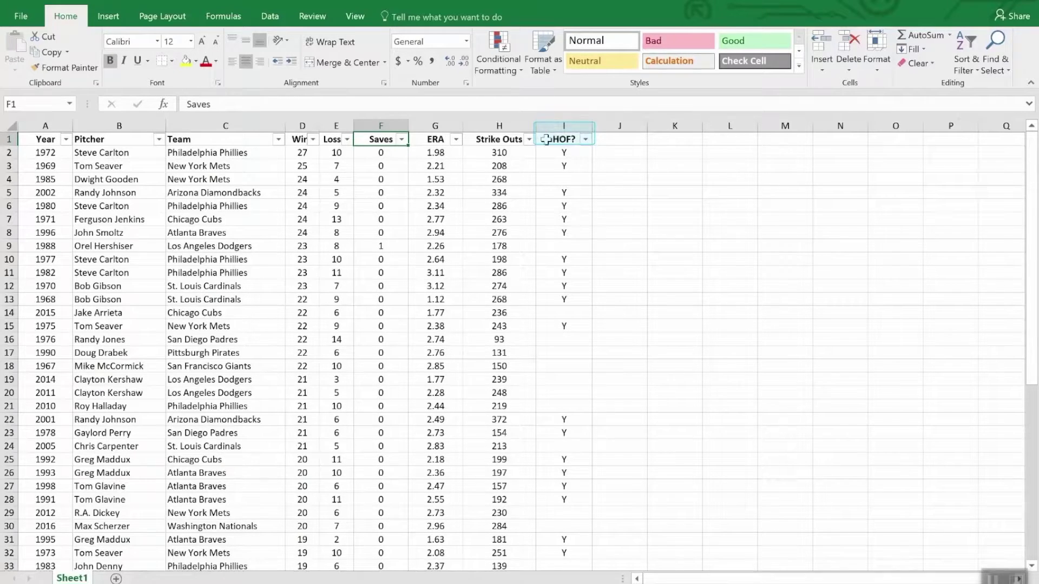
{"action": "left_click", "coordinate": [586, 139]}
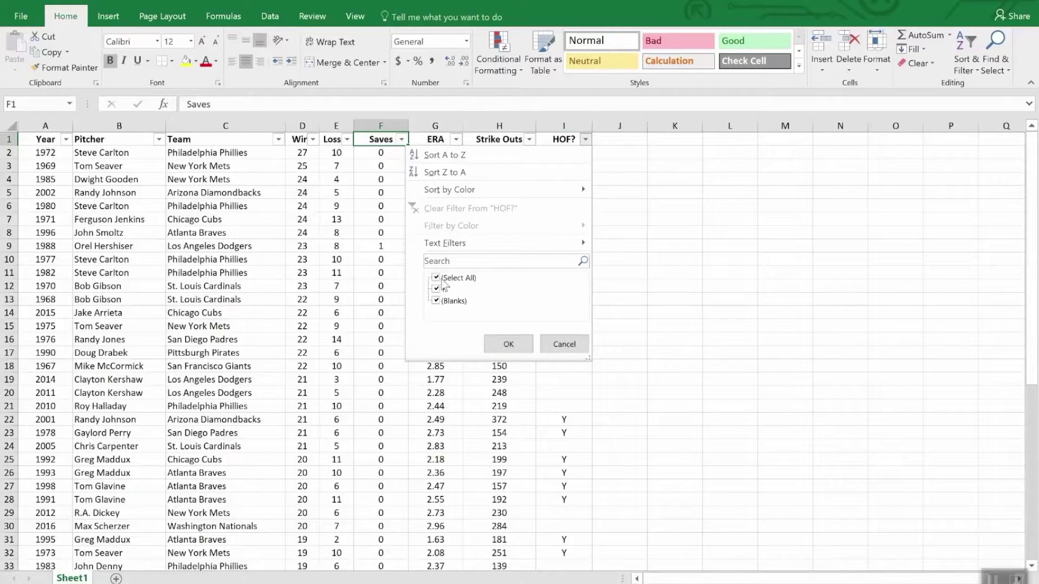
{"action": "left_click", "coordinate": [437, 278]}
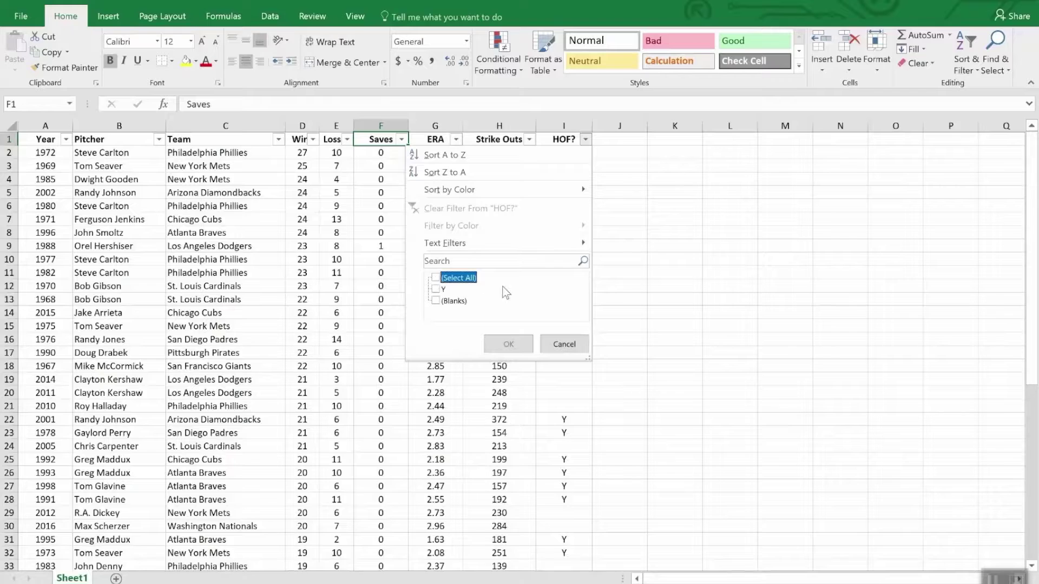
{"action": "left_click", "coordinate": [436, 289]}
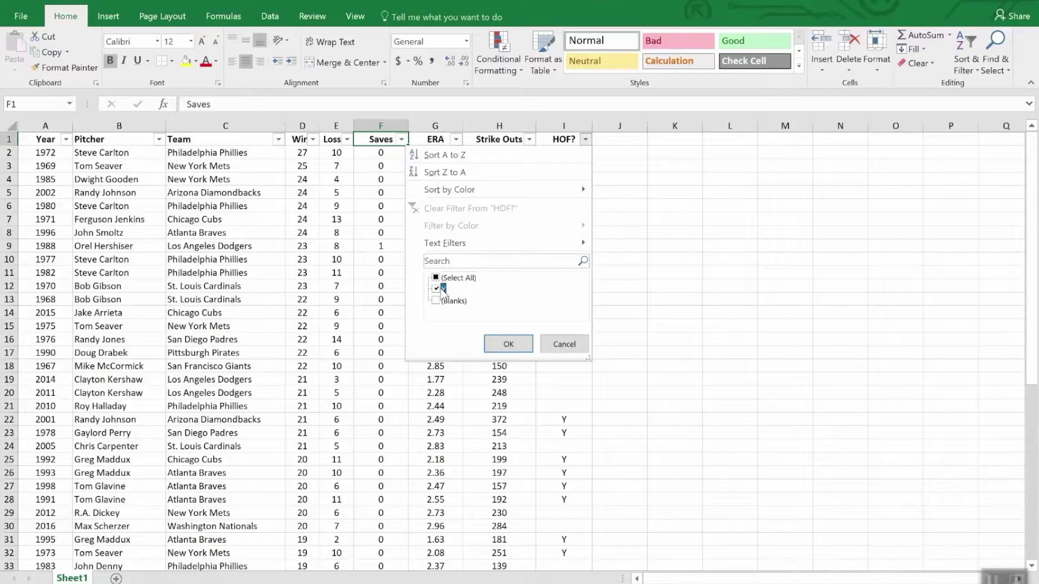
{"action": "left_click", "coordinate": [509, 345]}
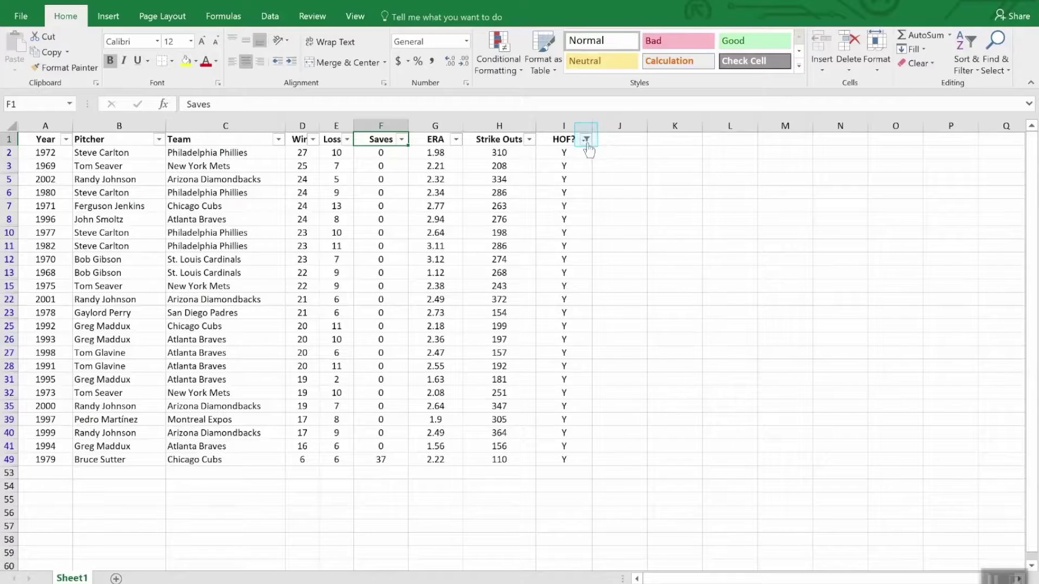
Step: Sort the filtered pitcher list by Strike Outs from largest to smallest
{"action": "mouse_move", "coordinate": [586, 144]}
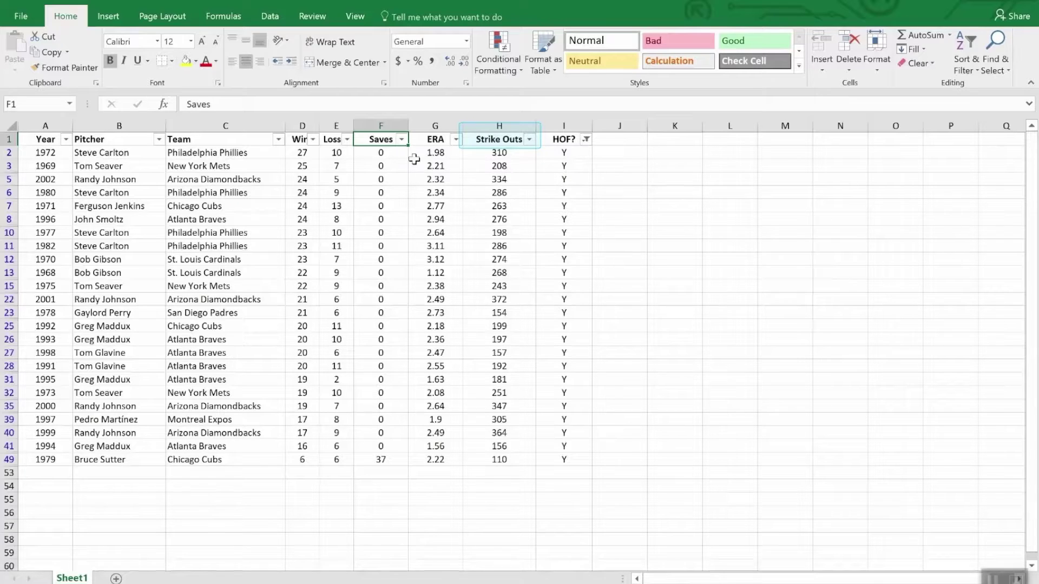
{"action": "left_click", "coordinate": [530, 140]}
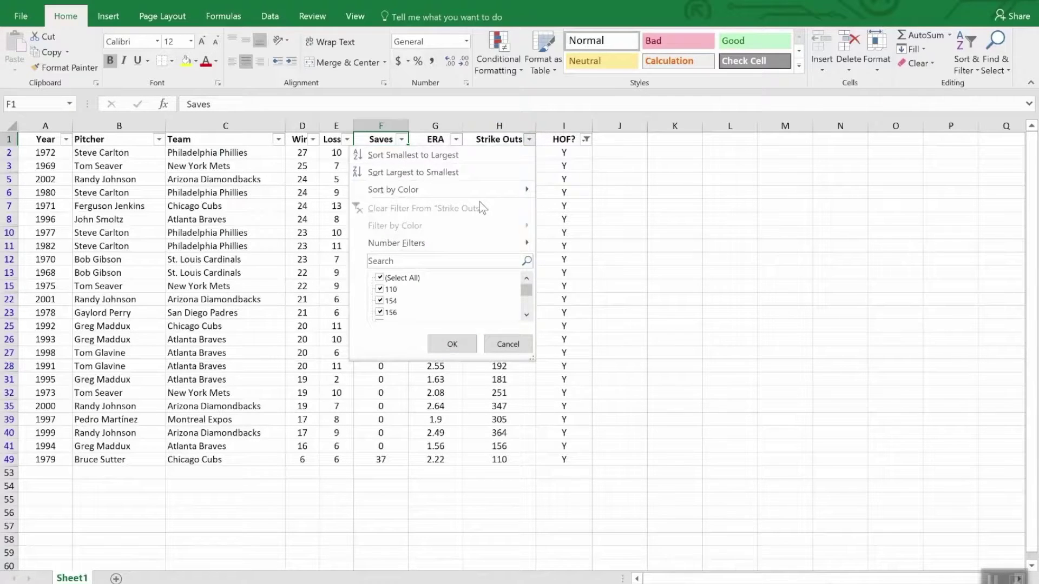
{"action": "left_click", "coordinate": [466, 171]}
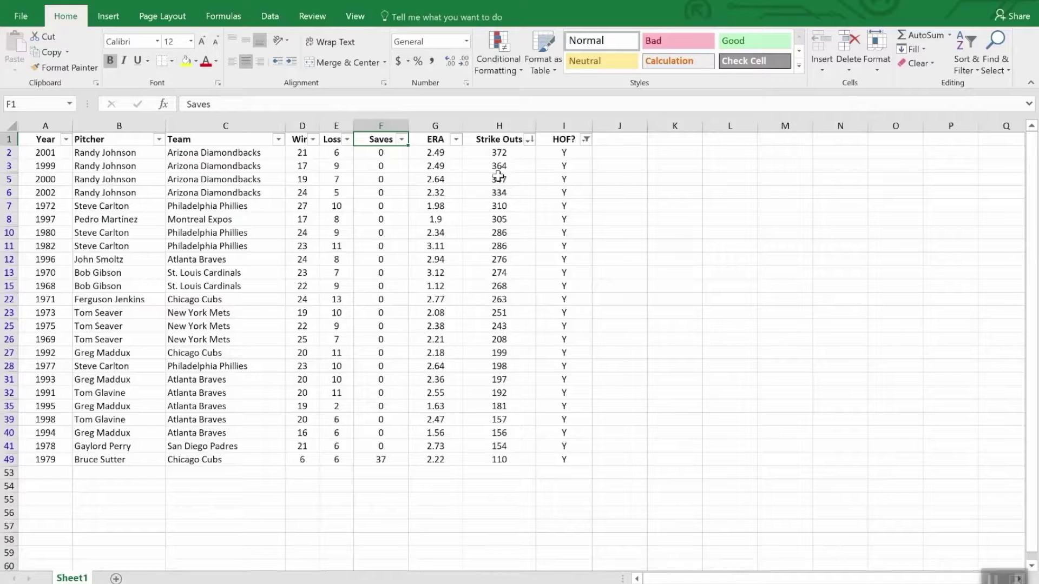
Step: Filter the Wins column with a number filter to show only pitchers with less than 20 wins
{"action": "left_click", "coordinate": [313, 140]}
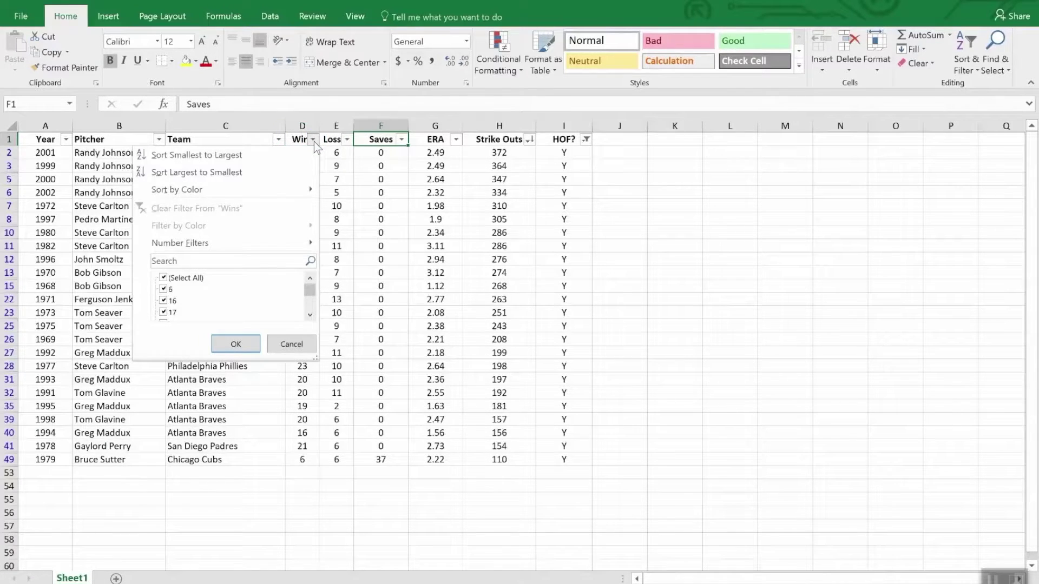
{"action": "mouse_move", "coordinate": [278, 243]}
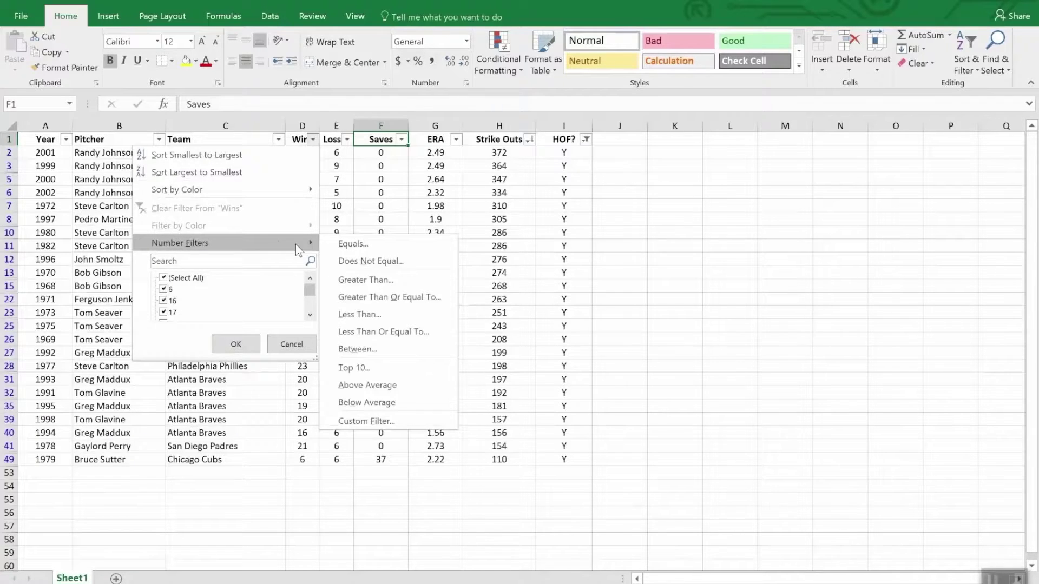
{"action": "left_click", "coordinate": [388, 320]}
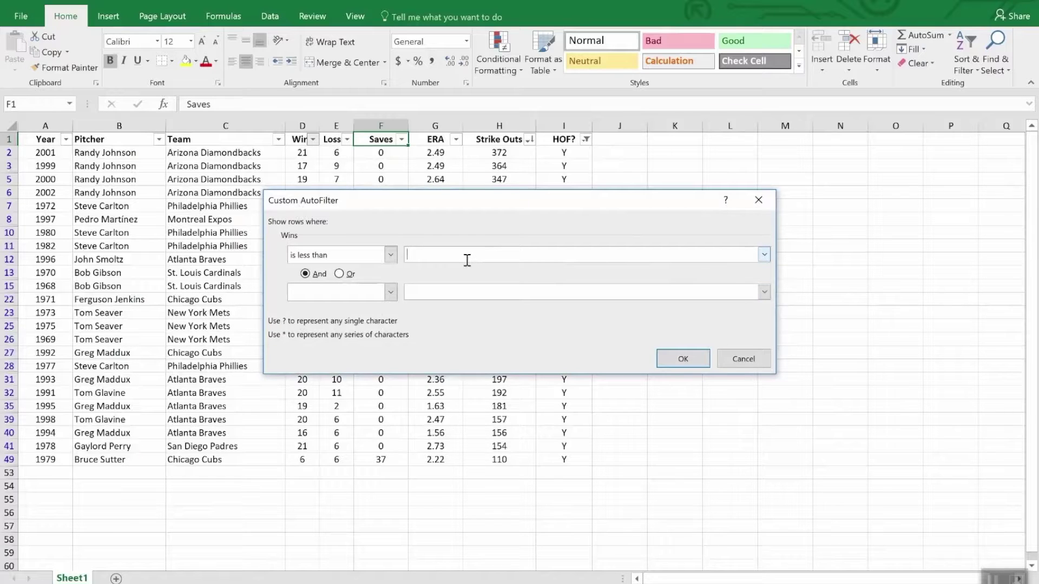
{"action": "type", "text": "20"}
{"action": "left_click", "coordinate": [681, 359]}
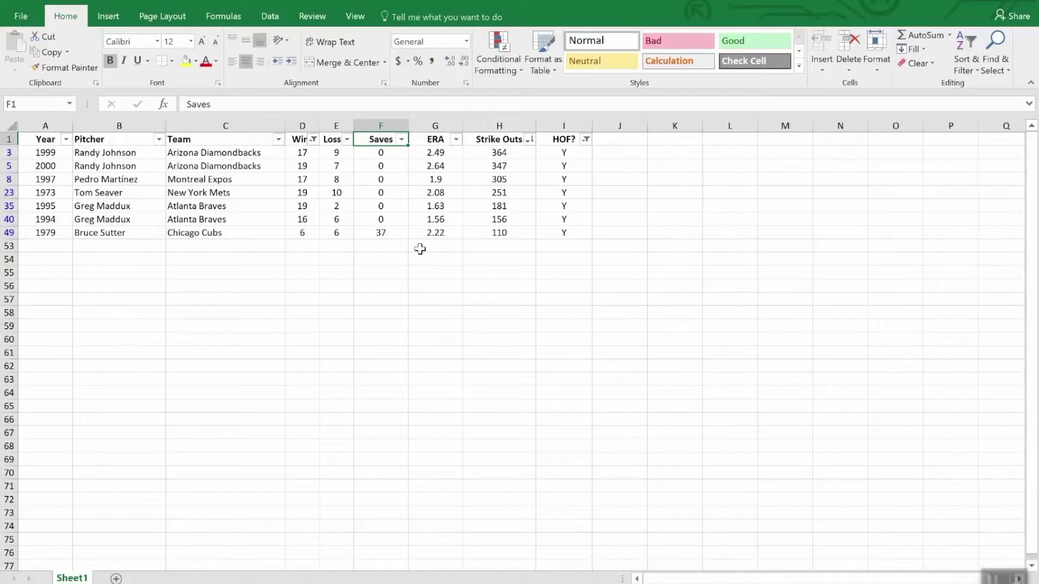
Step: Add an AutoSum subtotal of the filtered Strike Outs column, H2:H52, in cell H53
{"action": "left_click", "coordinate": [495, 246]}
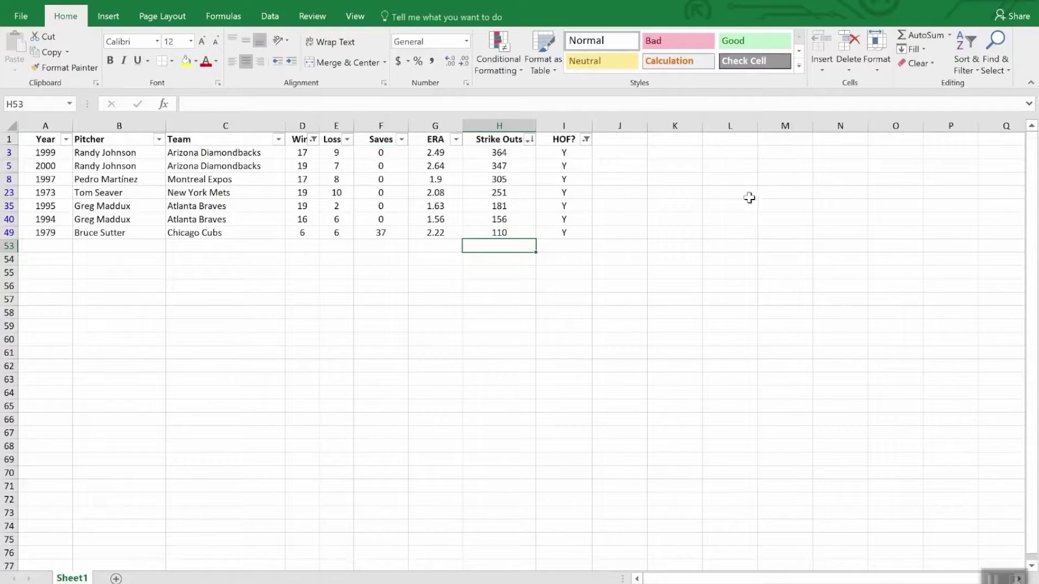
{"action": "left_click", "coordinate": [924, 36]}
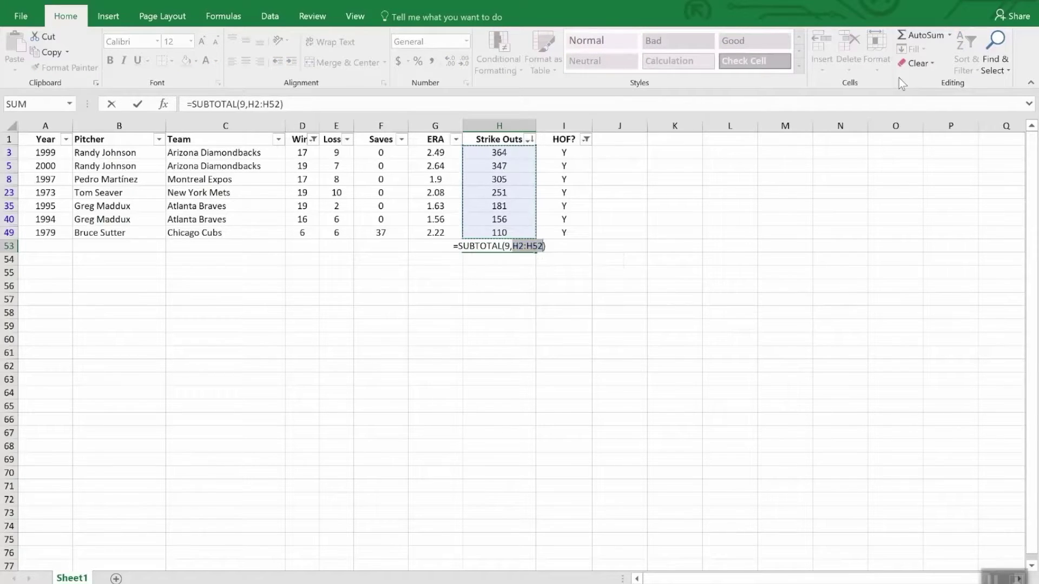
{"action": "key", "text": "Return"}
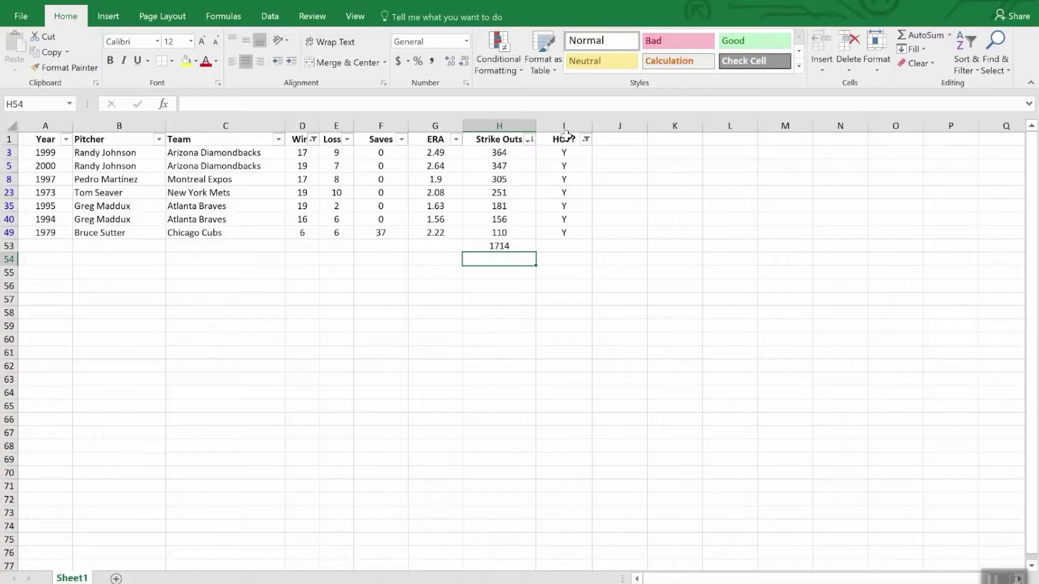
Step: Clear the filters from the HOF? and Wins columns, and check the Strike Outs subtotal formula in H53
{"action": "left_click", "coordinate": [586, 139]}
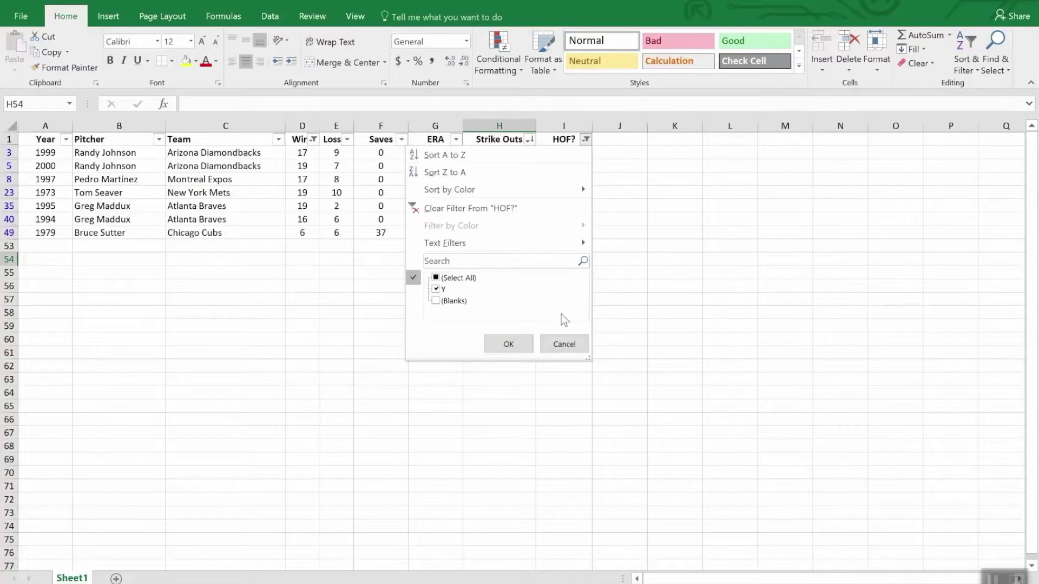
{"action": "left_click", "coordinate": [498, 208]}
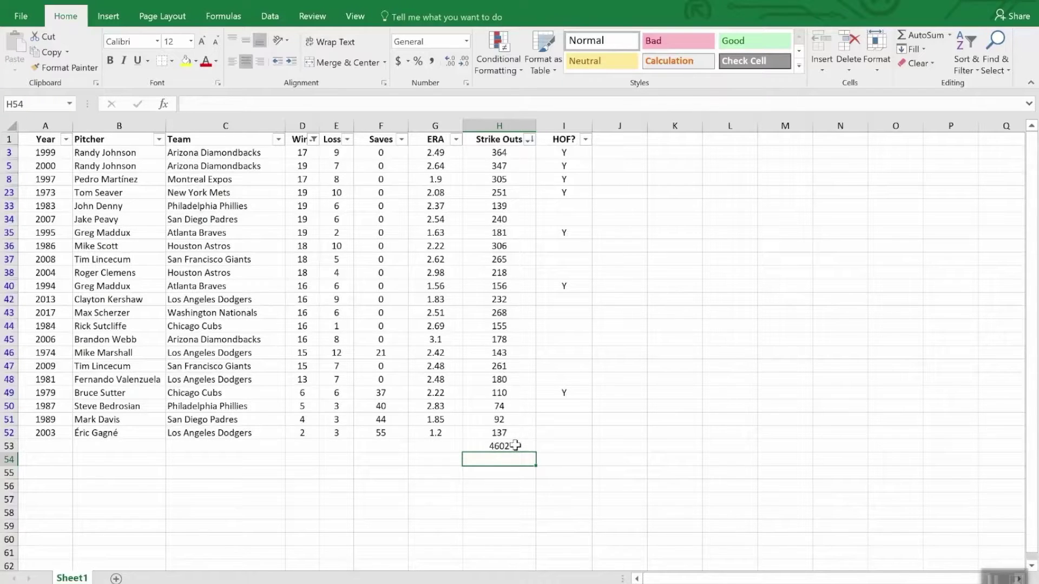
{"action": "left_click", "coordinate": [314, 140]}
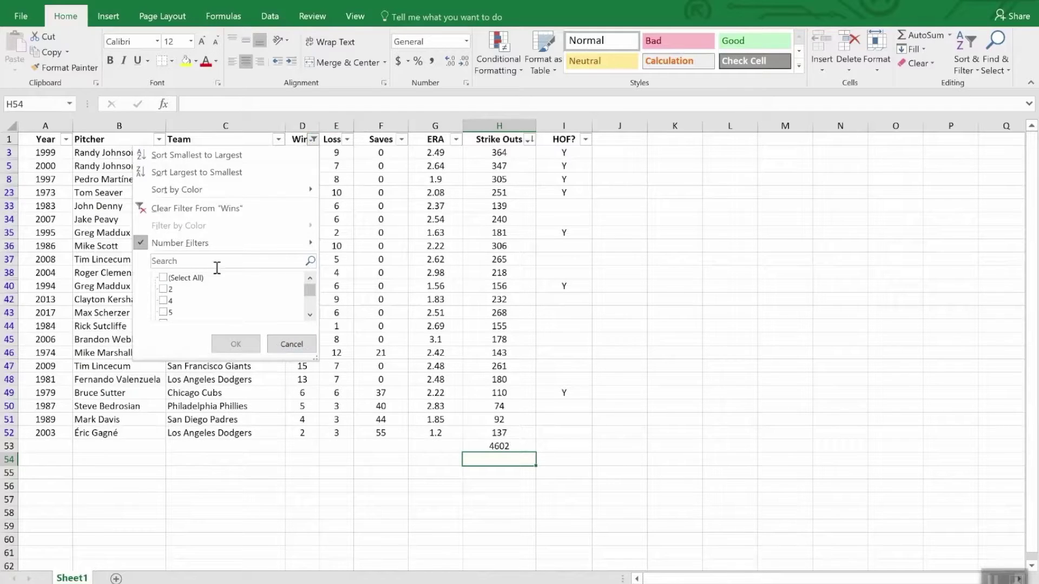
{"action": "left_click", "coordinate": [222, 209]}
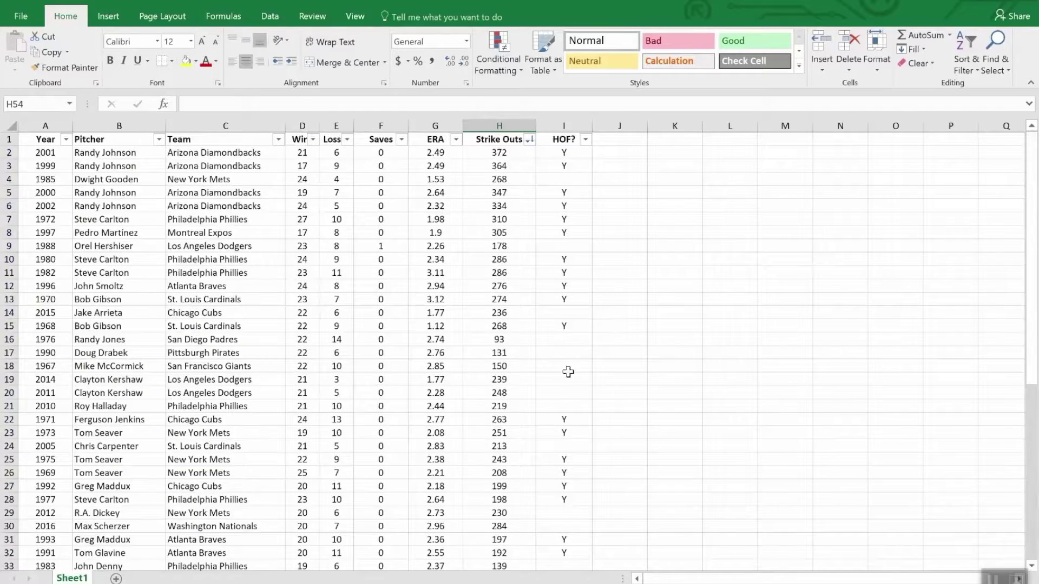
{"action": "scroll", "coordinate": [533, 391], "scroll_direction": "down", "scroll_amount": 3}
{"action": "scroll", "coordinate": [533, 390], "scroll_direction": "down", "scroll_amount": 9}
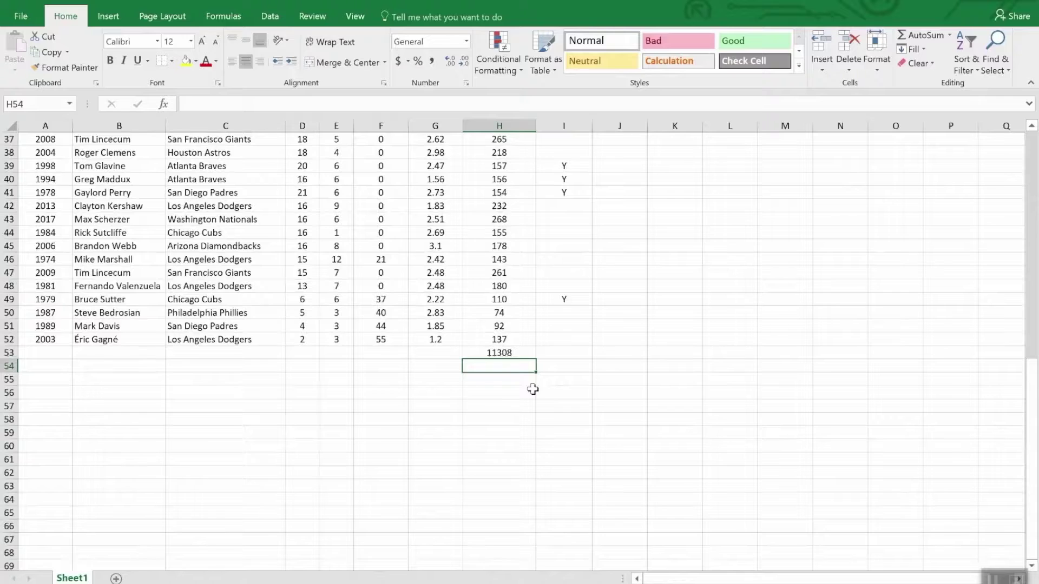
{"action": "left_click", "coordinate": [524, 353]}
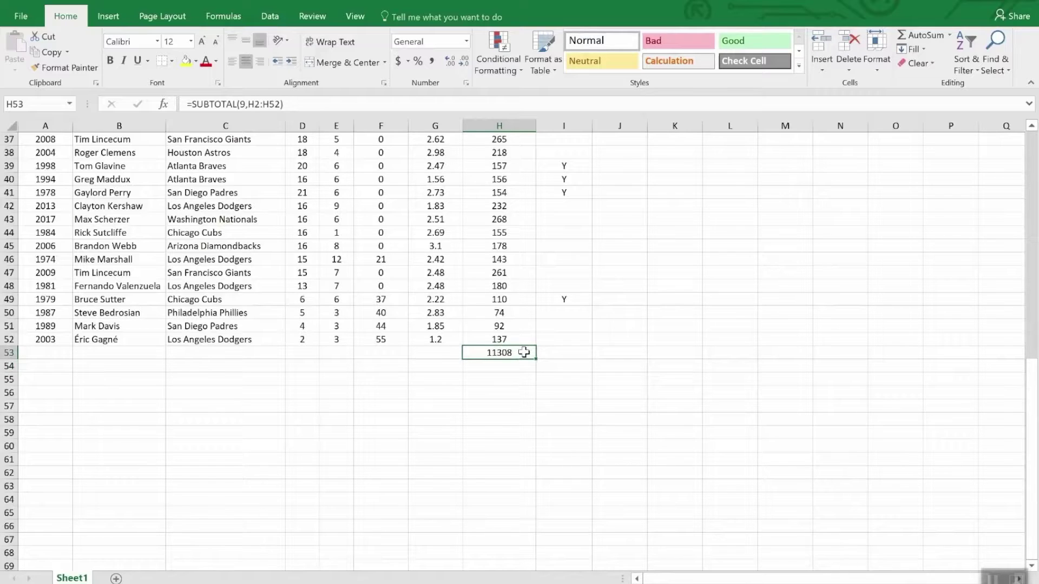
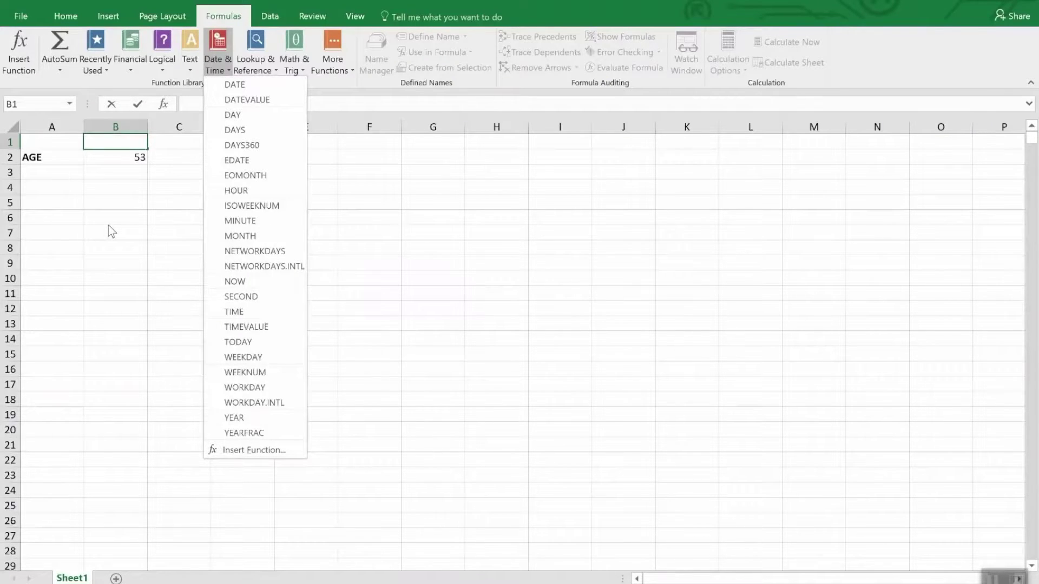
Step: Examine the age formula in B2 and look through the Date and Time number formats in Format Cells
{"action": "left_click", "coordinate": [106, 153]}
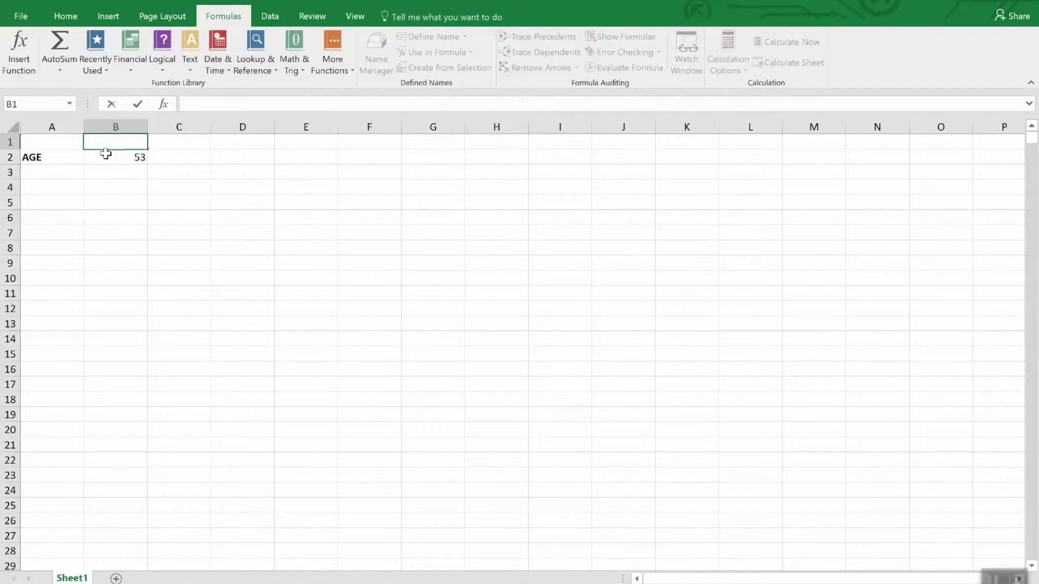
{"action": "left_click", "coordinate": [106, 157]}
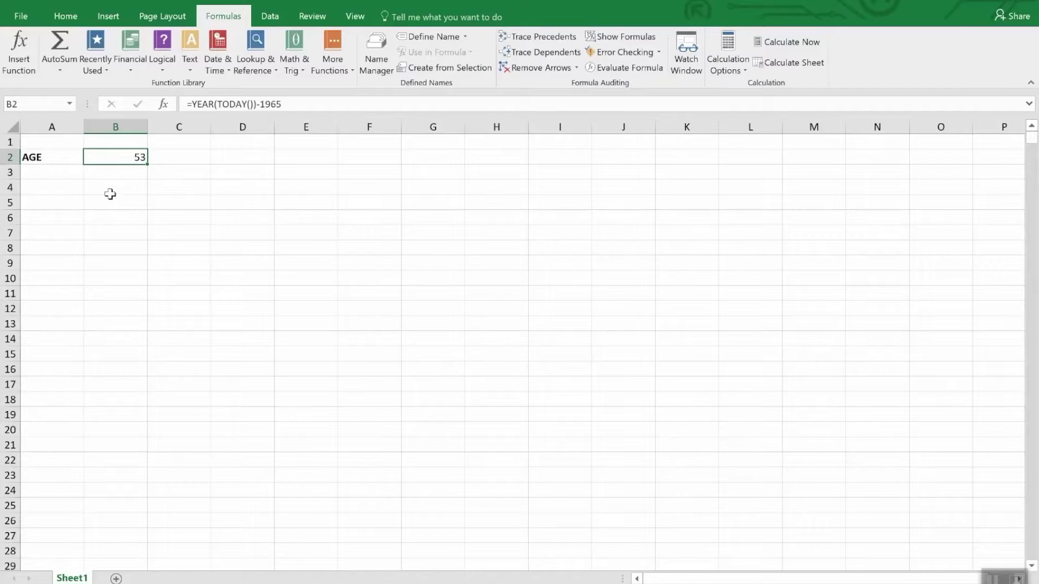
{"action": "left_click", "coordinate": [62, 17]}
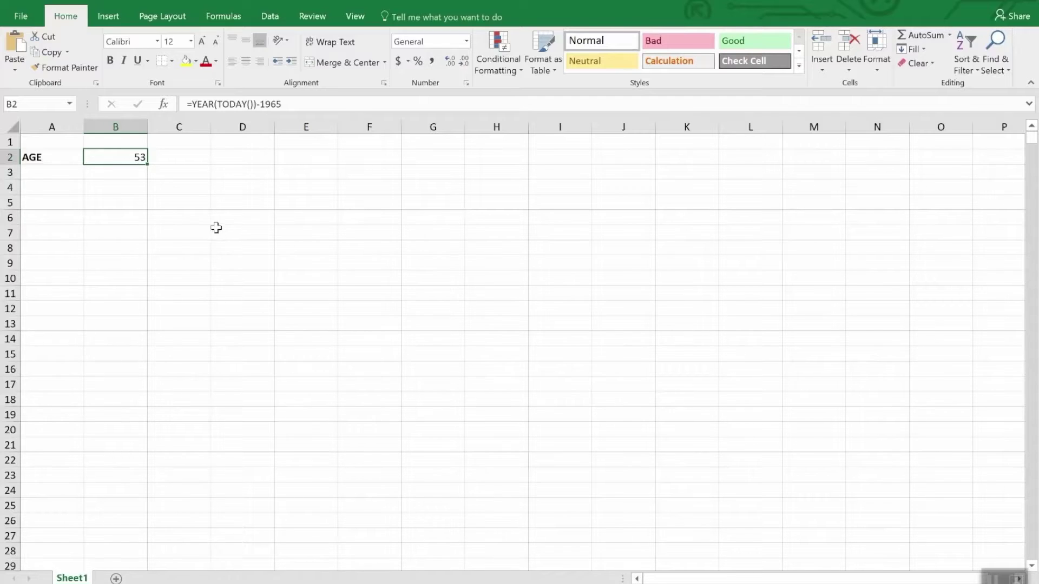
{"action": "left_click", "coordinate": [466, 41]}
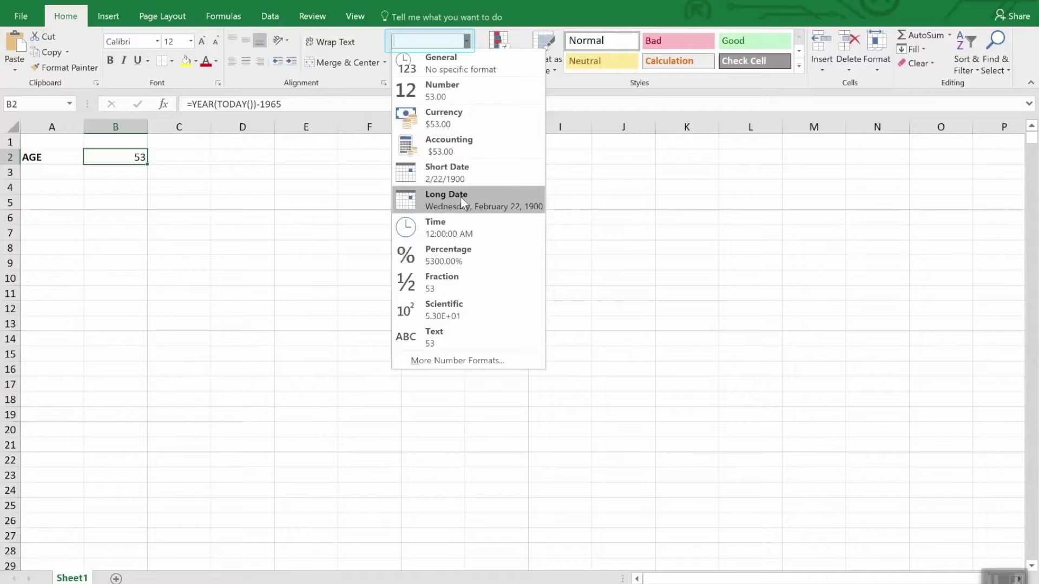
{"action": "left_click", "coordinate": [442, 361]}
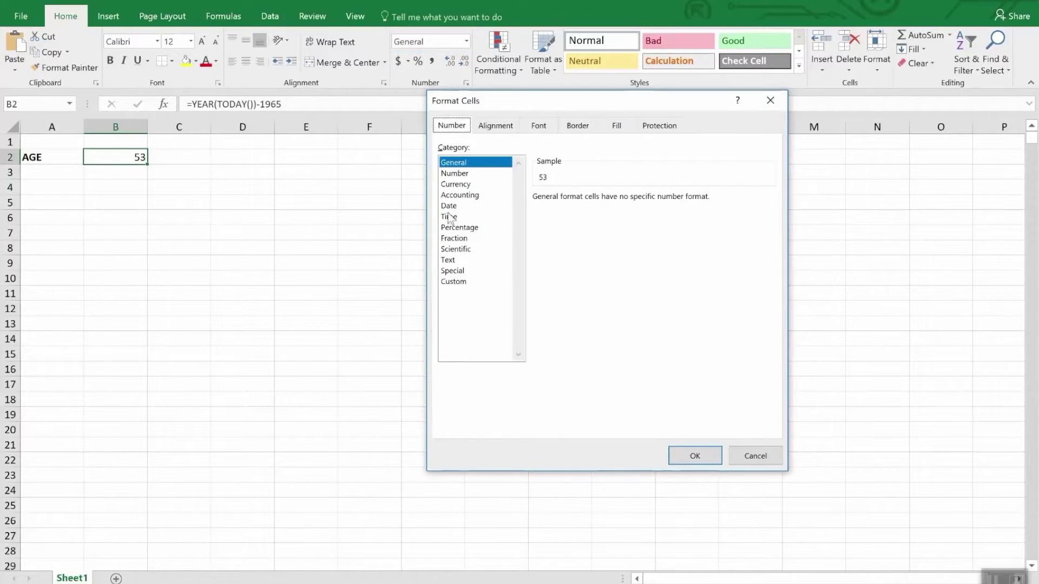
{"action": "left_click", "coordinate": [448, 207]}
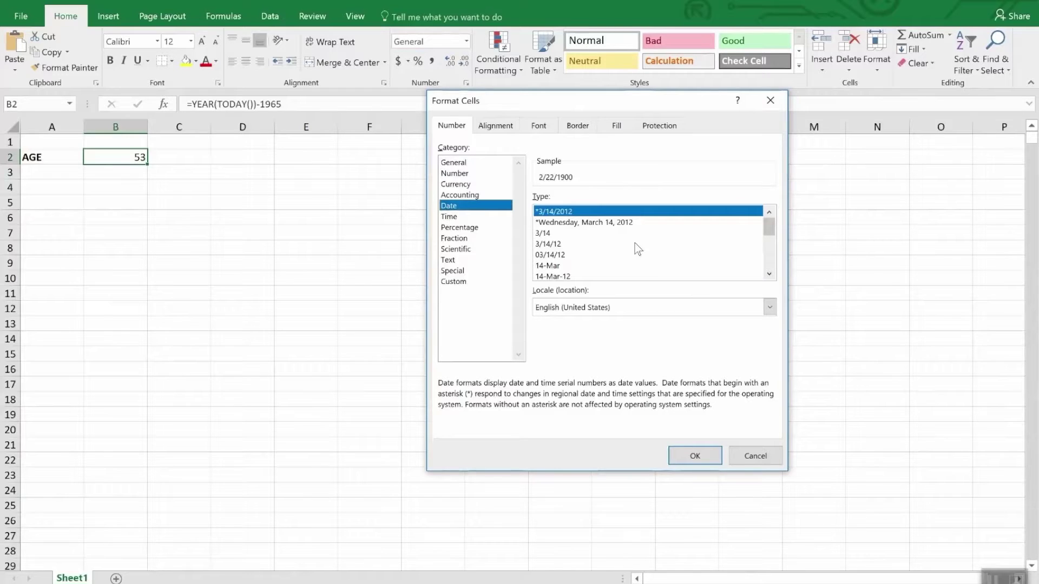
{"action": "mouse_move", "coordinate": [771, 231]}
{"action": "left_mouse_down"}
{"action": "mouse_move", "coordinate": [783, 266]}
{"action": "mouse_move", "coordinate": [776, 240]}
{"action": "left_mouse_up"}
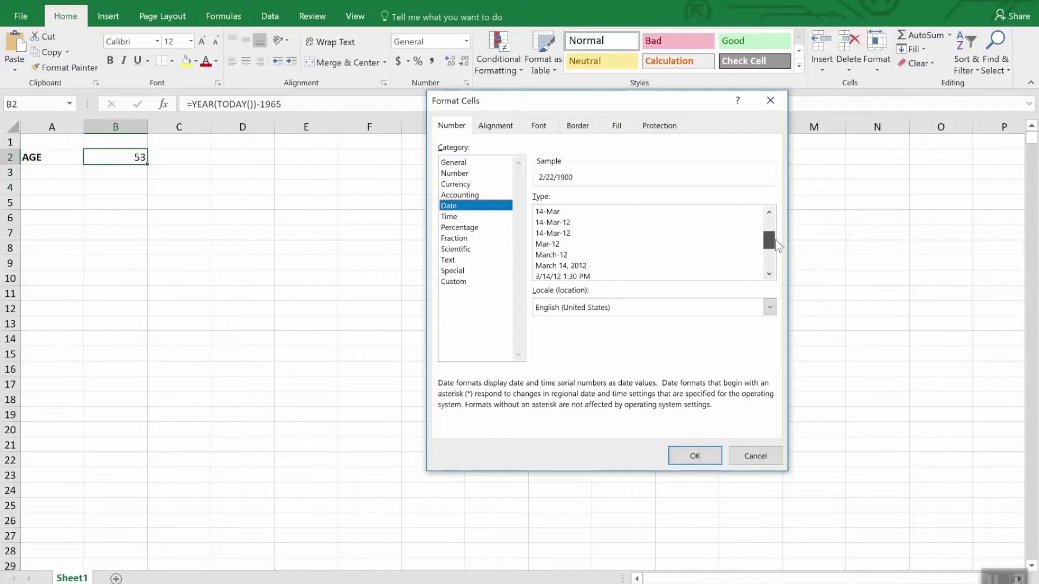
{"action": "left_click_drag", "start_coordinate": [776, 240], "coordinate": [777, 250]}
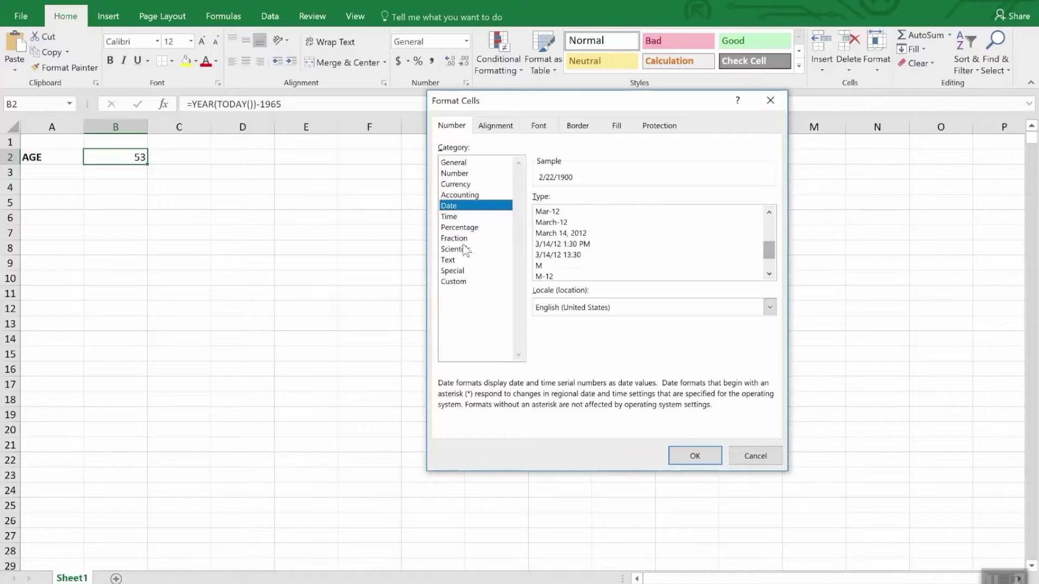
{"action": "left_click", "coordinate": [457, 218]}
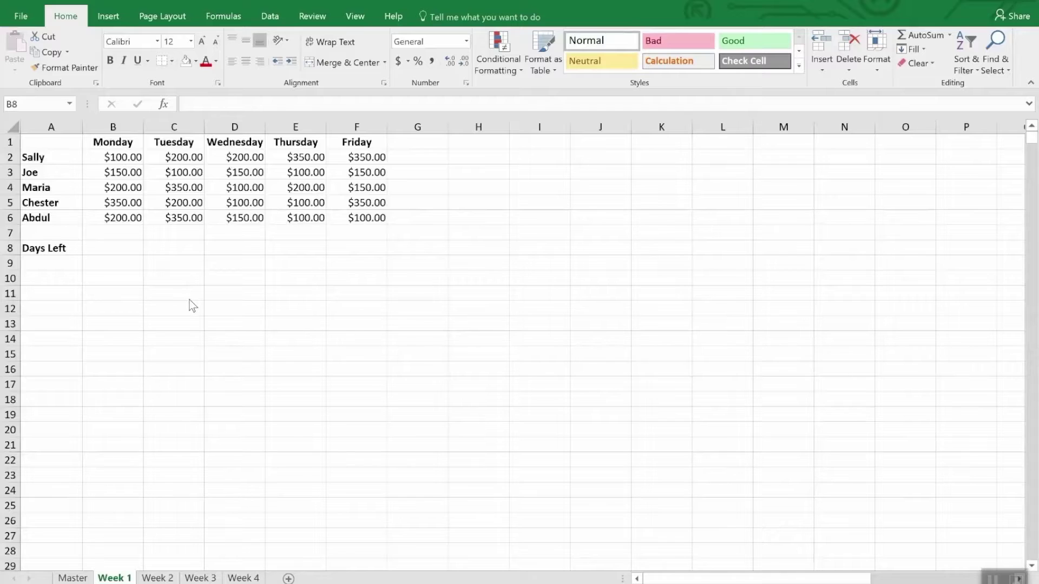
Step: Replace the Monday heading in B1 of the Week 1 sheet with the date 4/2/18
{"action": "left_click", "coordinate": [123, 143]}
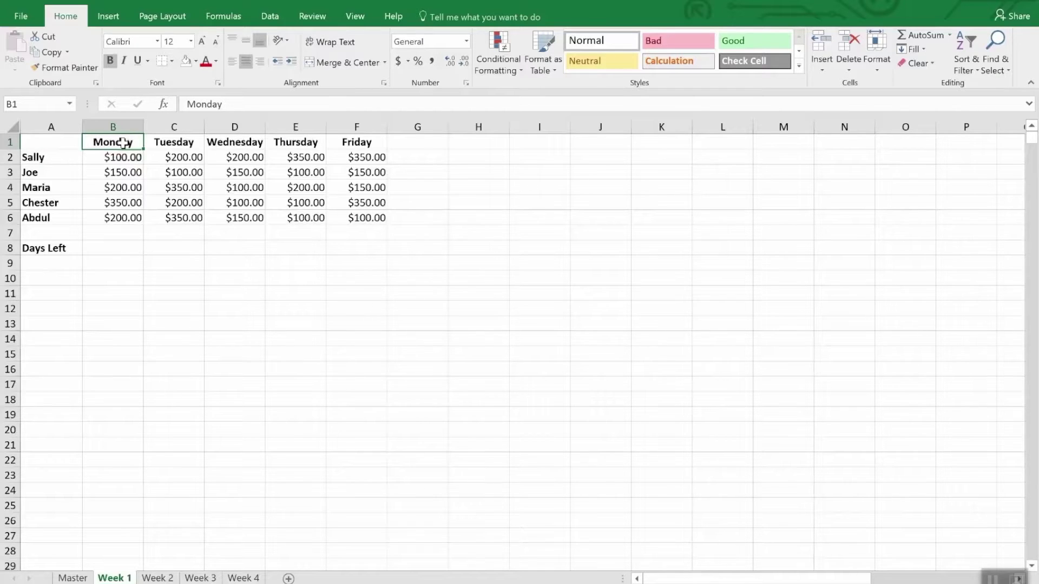
{"action": "type", "text": "4/2/"}
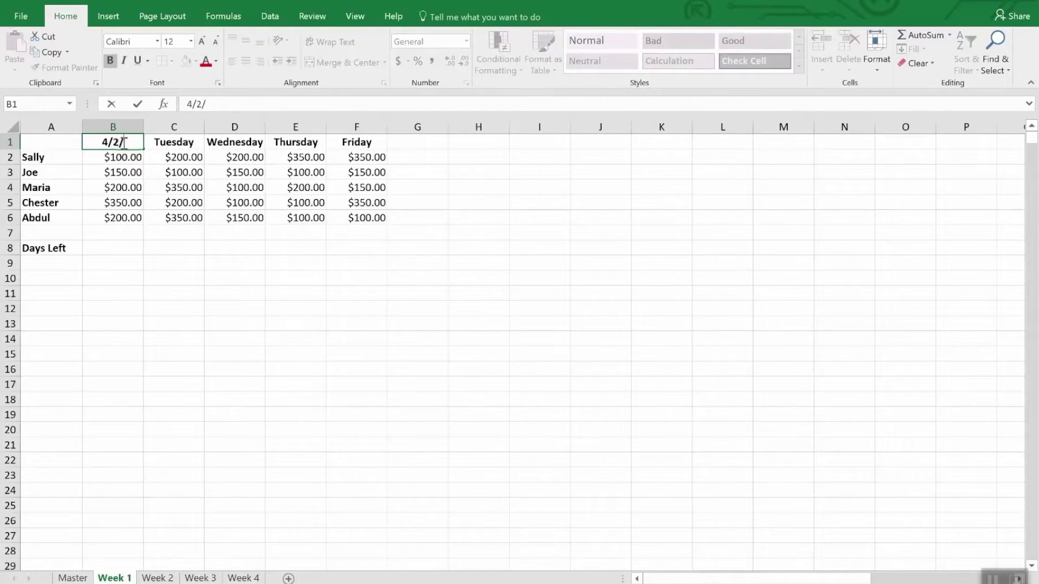
{"action": "type", "text": "18"}
{"action": "key", "text": "Return"}
{"action": "key", "text": "Up"}
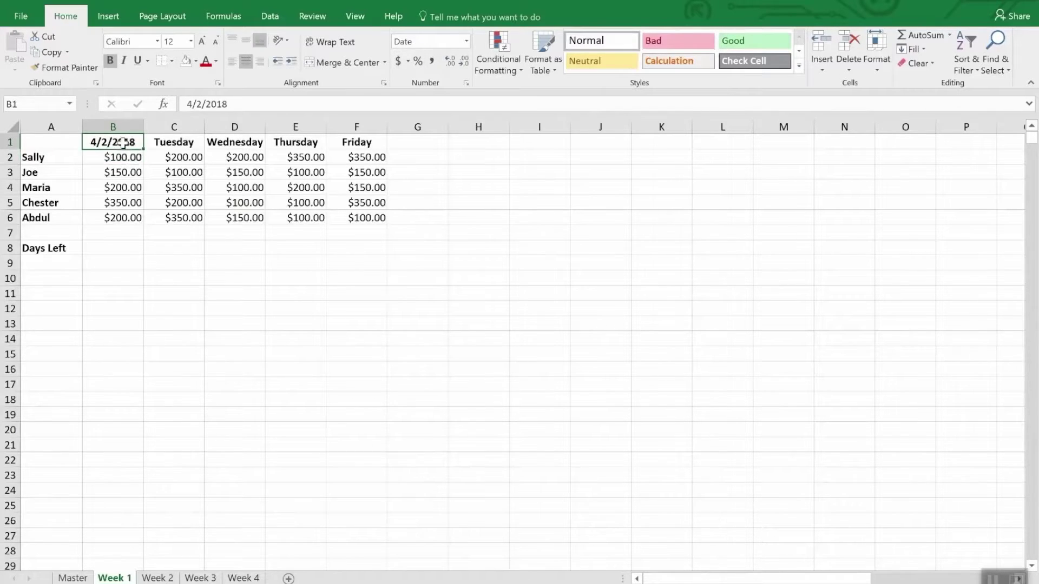
Step: Replace the Tuesday heading in C1 with the formula =B1+1 to produce the following day's date
{"action": "key", "text": "Right"}
{"action": "type", "text": "="}
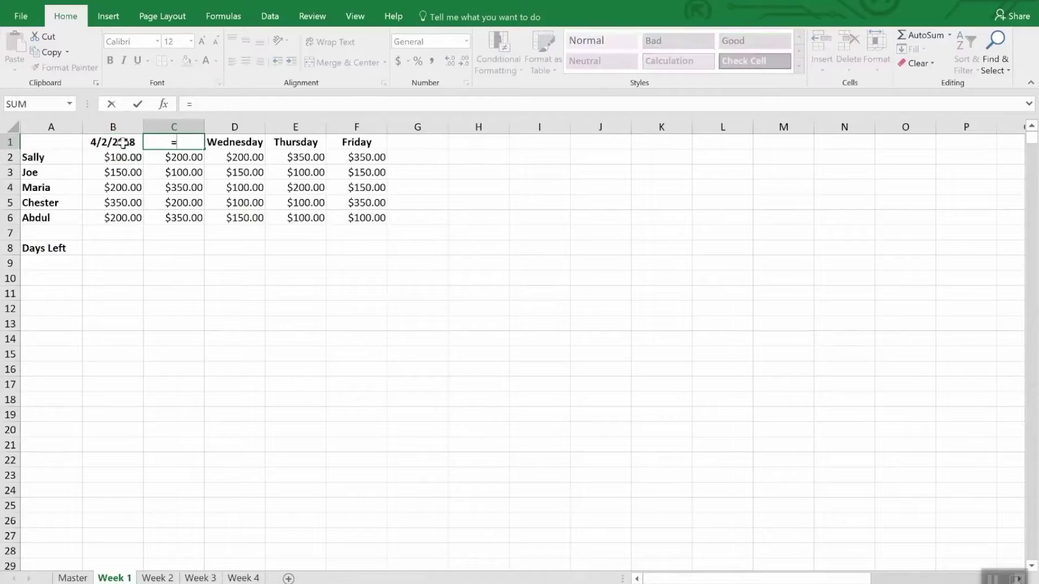
{"action": "type", "text": "b"}
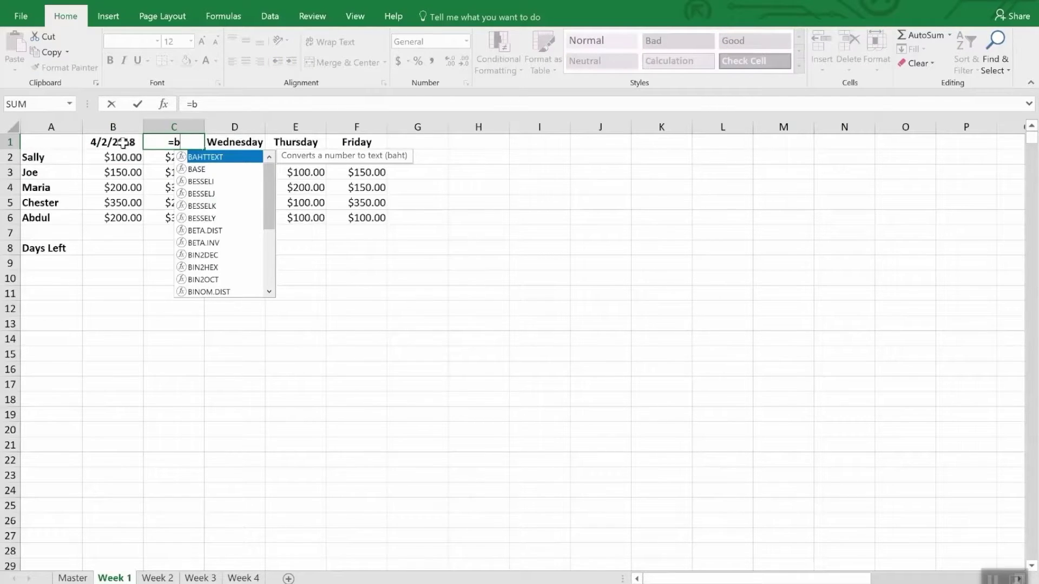
{"action": "type", "text": "2"}
{"action": "key", "text": "BackSpace"}
{"action": "type", "text": "1"}
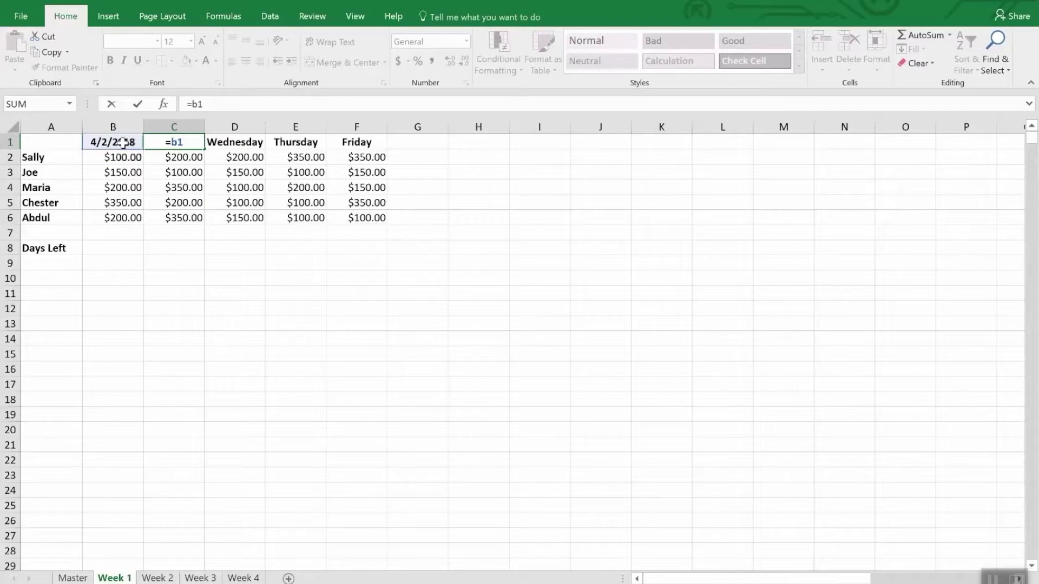
{"action": "type", "text": "+1"}
{"action": "key", "text": "Return"}
{"action": "key", "text": "Up"}
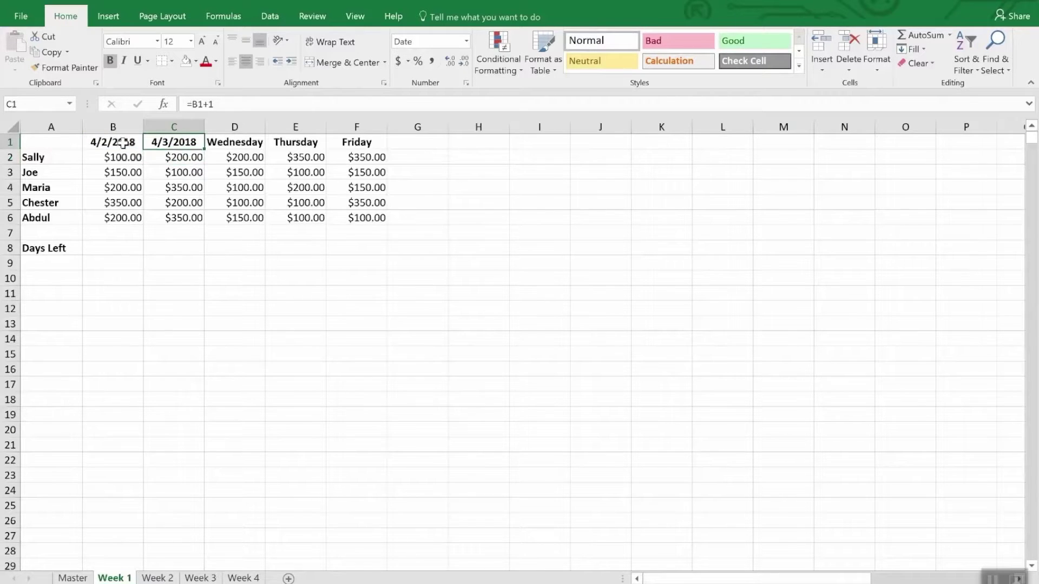
Step: Copy the date formula from C1 into D1, E1 and F1, replacing the Wednesday to Friday headings
{"action": "key", "text": "ctrl+c"}
{"action": "key", "text": "Right"}
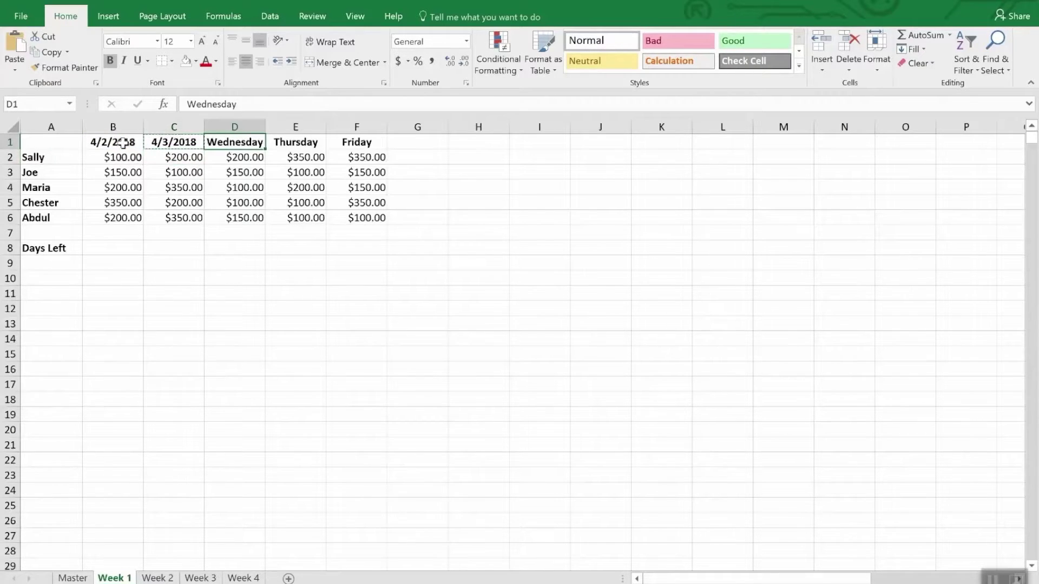
{"action": "key", "text": "ctrl+v"}
{"action": "key", "text": "Right"}
{"action": "key", "text": "ctrl+v"}
{"action": "key", "text": "Right"}
{"action": "key", "text": "ctrl+v"}
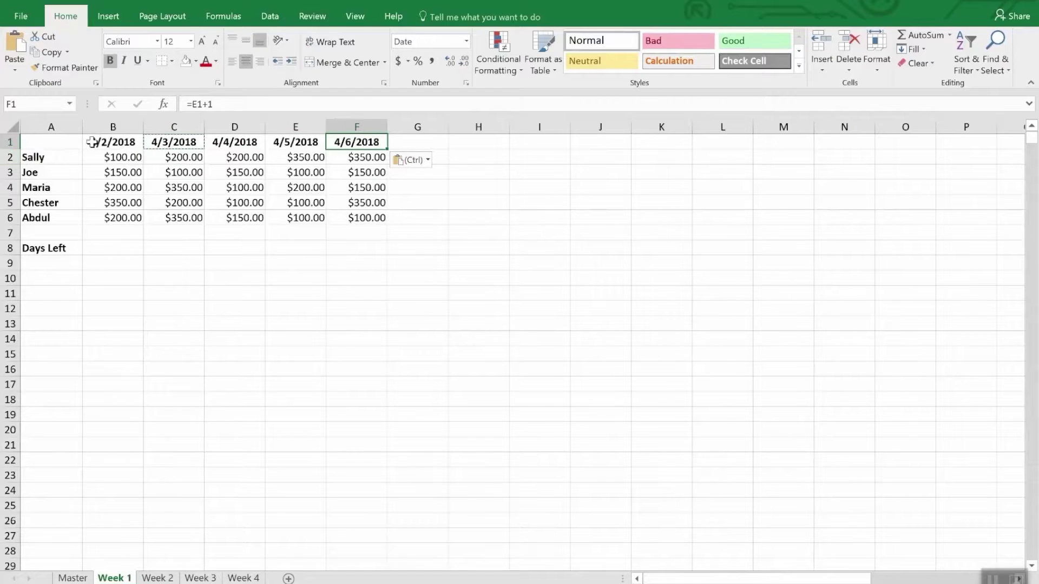
Step: Paste the copied next-day date formula from the Week 1 sheet over the weekday headings in B1:F1 of the Week 2 sheet
{"action": "left_click_drag", "start_coordinate": [97, 139], "coordinate": [353, 141]}
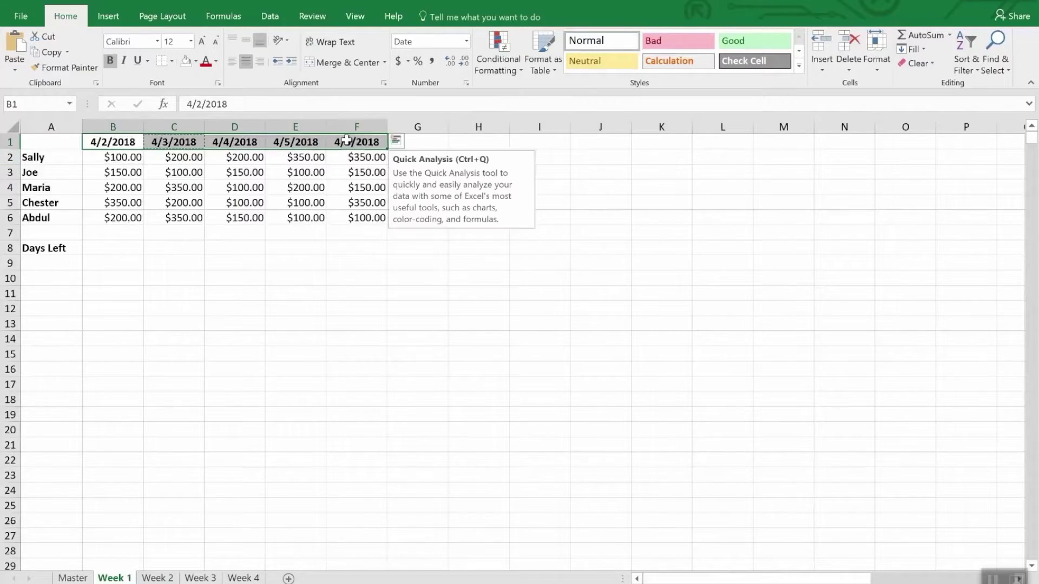
{"action": "left_click", "coordinate": [157, 578]}
{"action": "left_click_drag", "start_coordinate": [103, 140], "coordinate": [336, 144]}
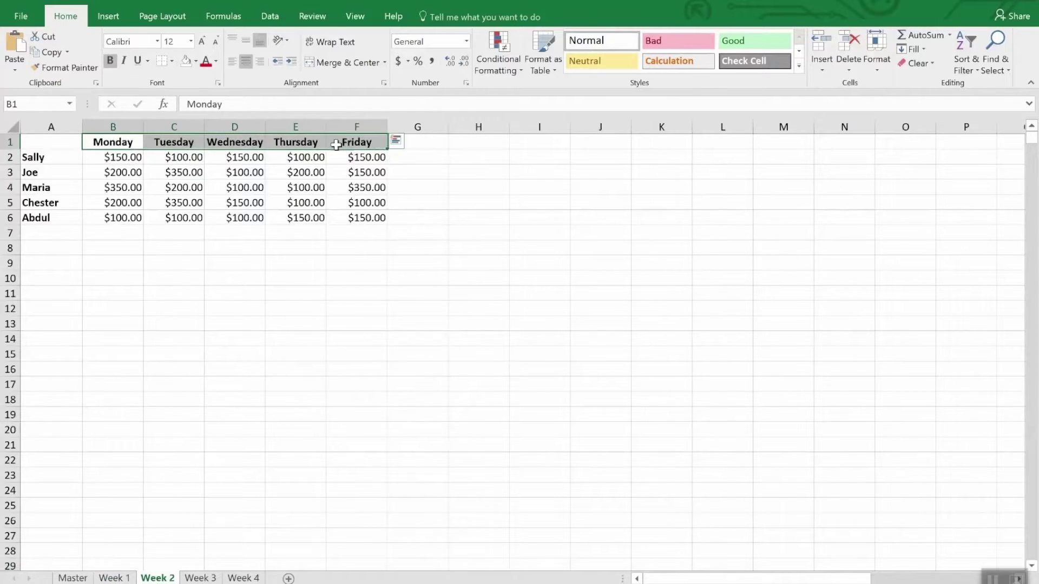
{"action": "key", "text": "ctrl+v"}
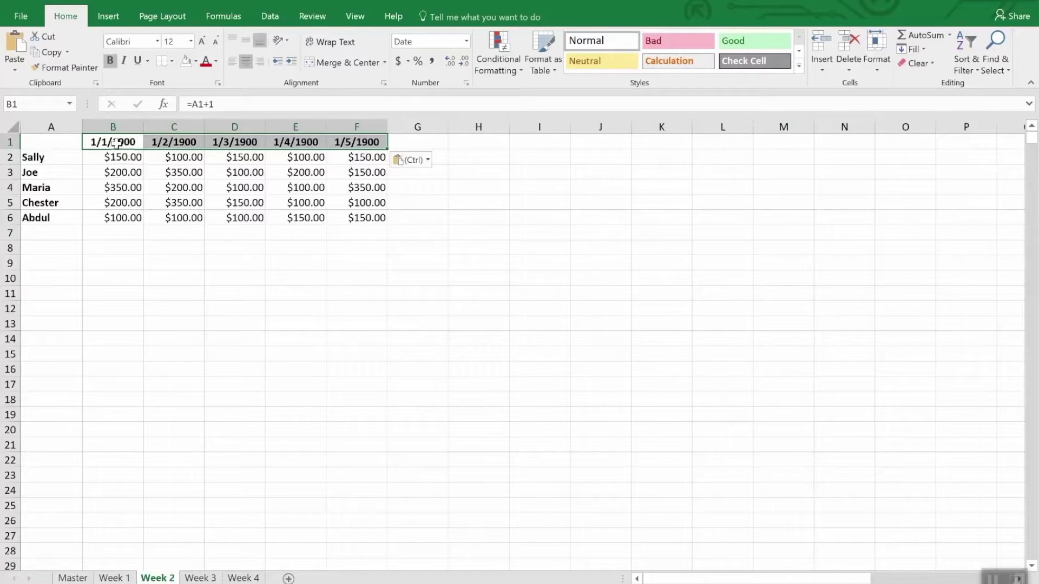
Step: Set the first heading in B1 of the Week 2 sheet to the date 4/9/18
{"action": "left_click", "coordinate": [116, 142]}
{"action": "type", "text": "4"}
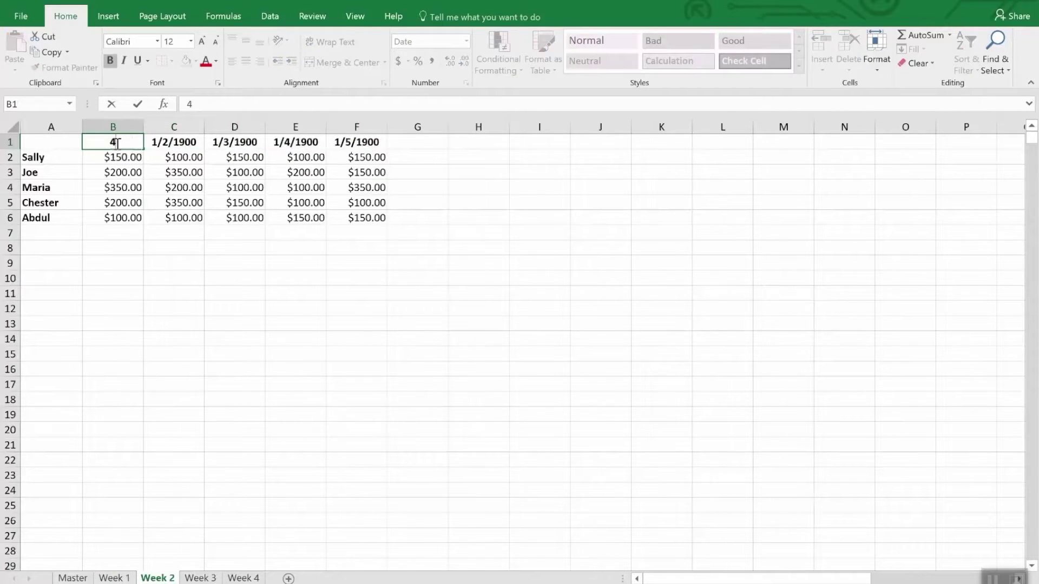
{"action": "type", "text": "/9/18"}
{"action": "key", "text": "Return"}
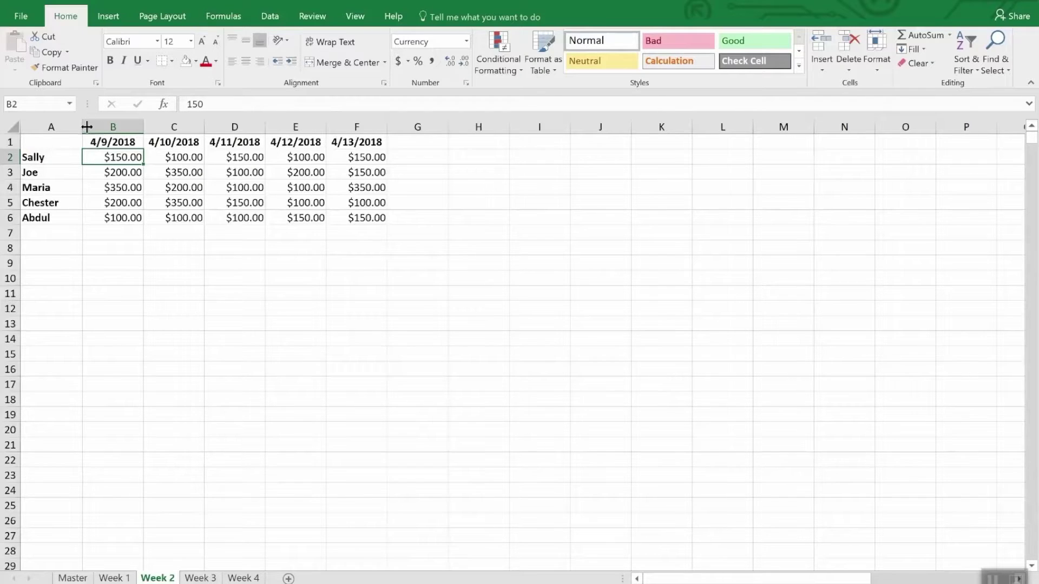
Step: Enter the formula =Date(2018,4,30)-today() beside Days Left in B8 of the Week 1 sheet
{"action": "left_click", "coordinate": [111, 578]}
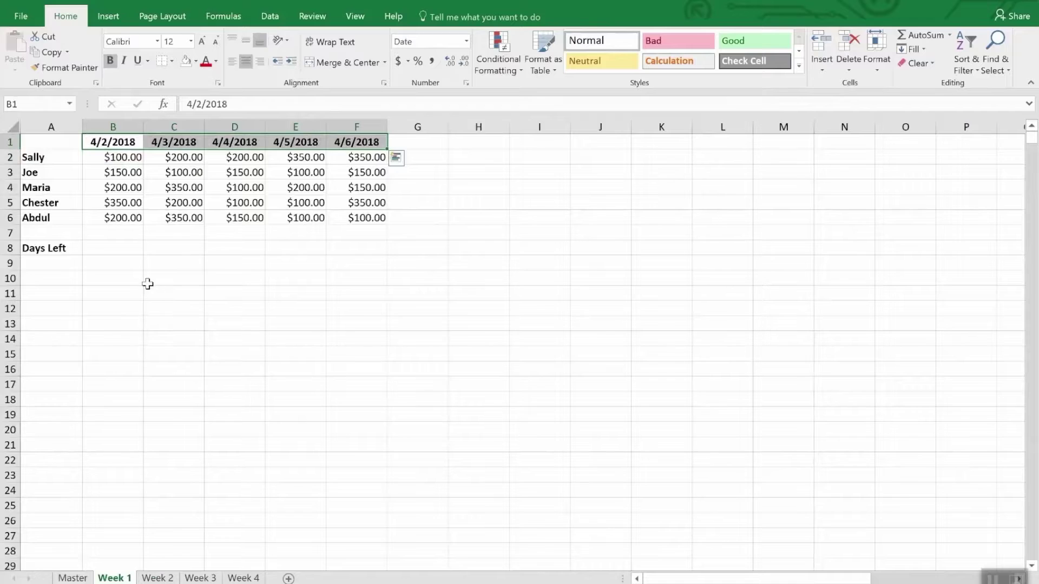
{"action": "left_click", "coordinate": [111, 251]}
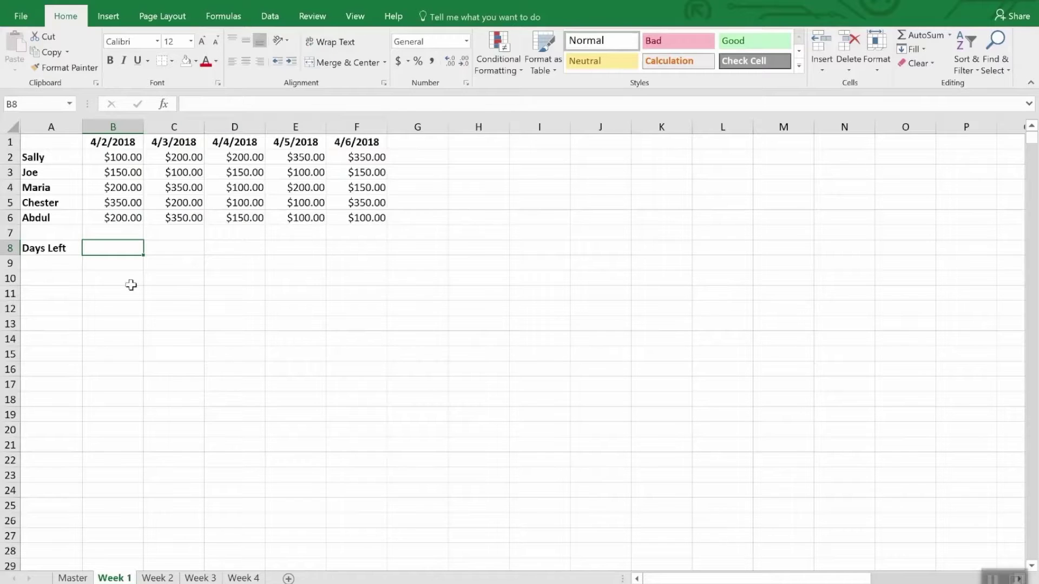
{"action": "type", "text": "="}
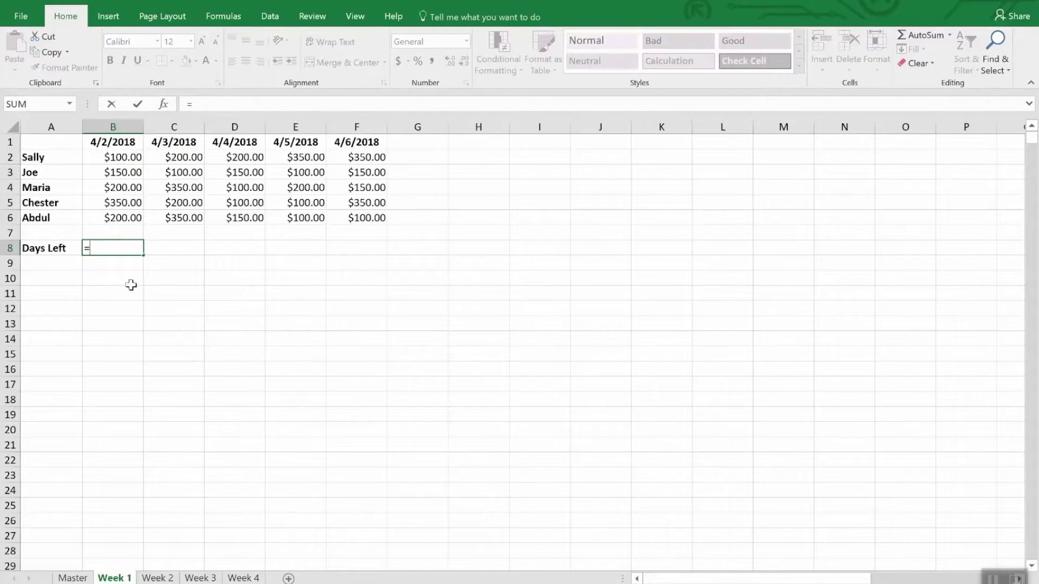
{"action": "type", "text": "Da"}
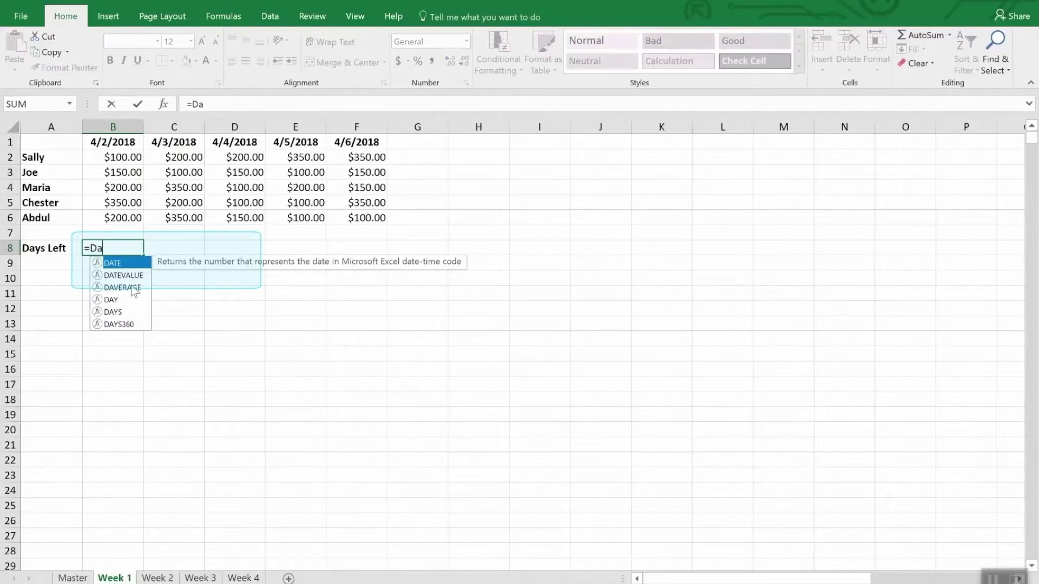
{"action": "type", "text": "te("}
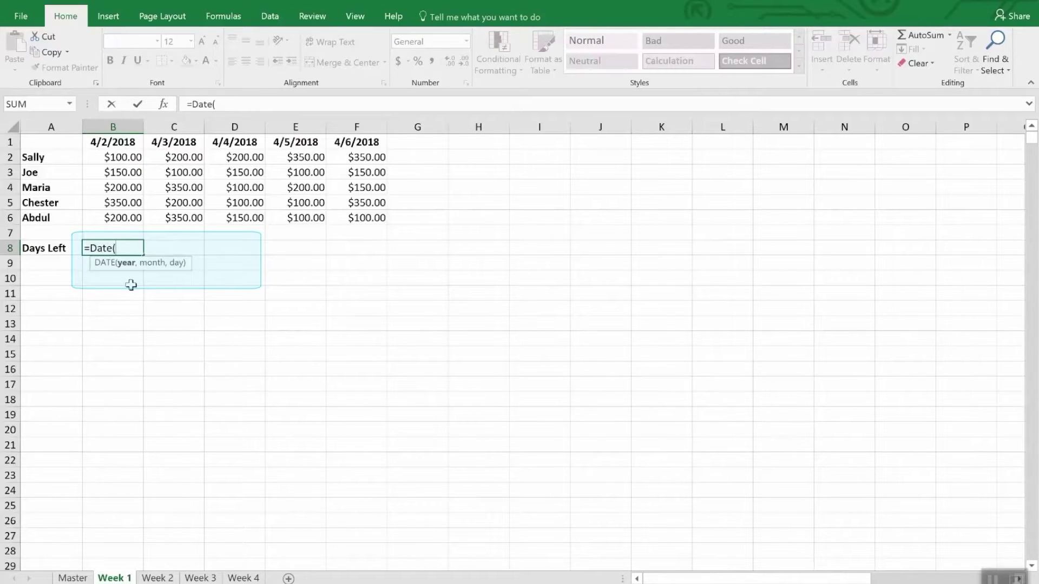
{"action": "type", "text": "2018,4"}
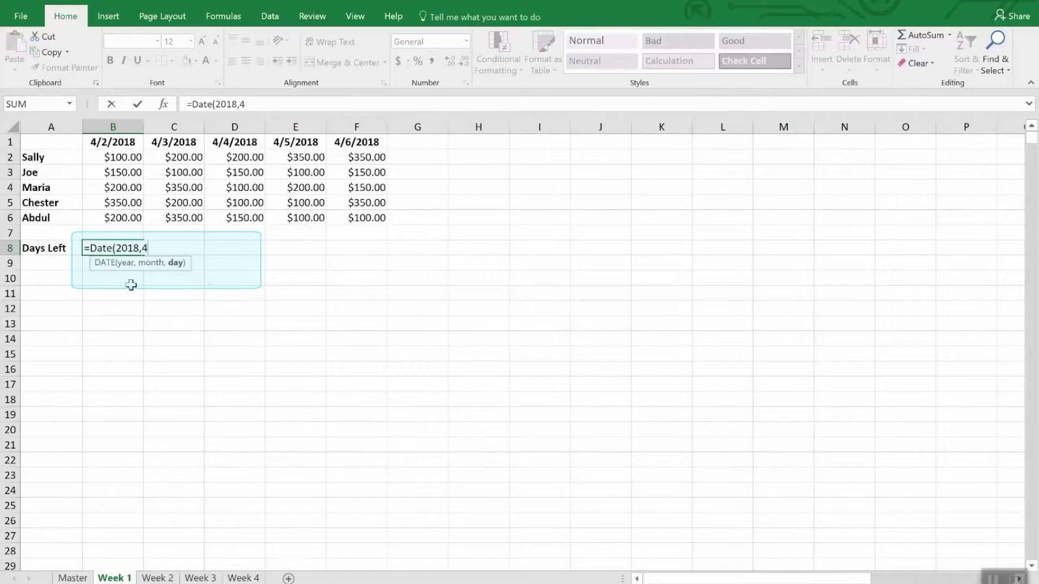
{"action": "type", "text": ",30)-"}
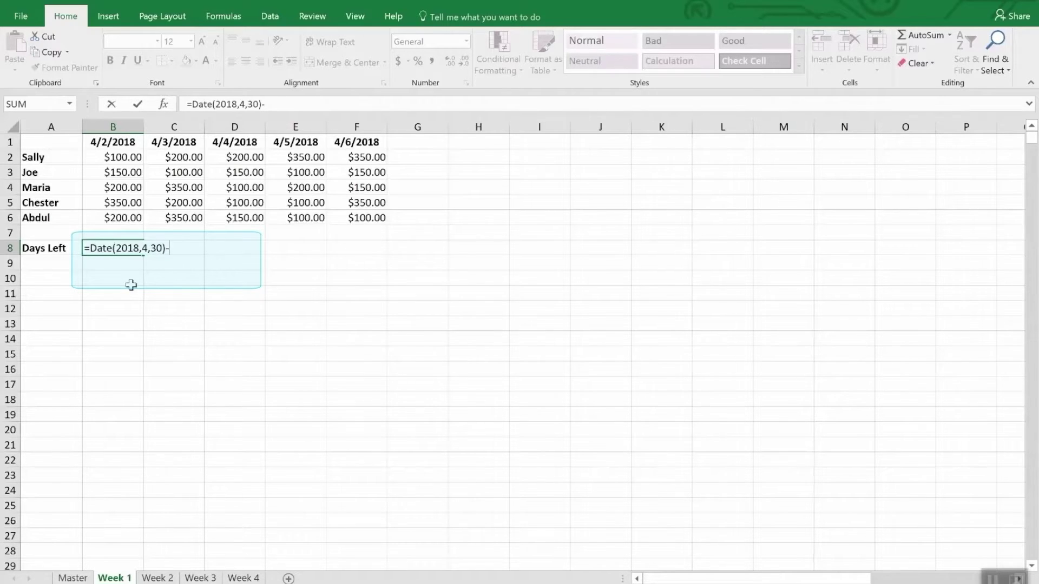
{"action": "type", "text": "today"}
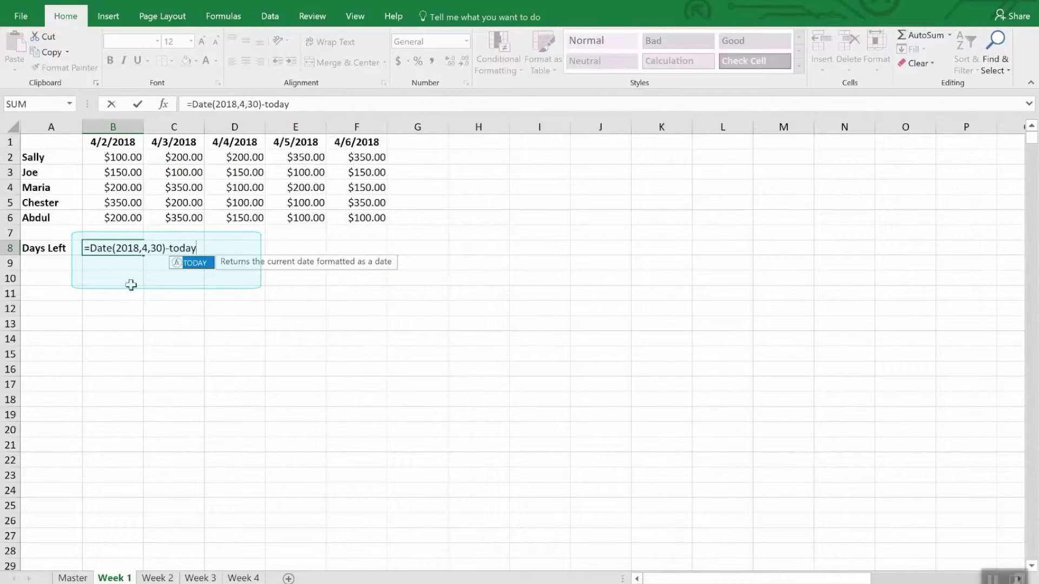
{"action": "type", "text": "()"}
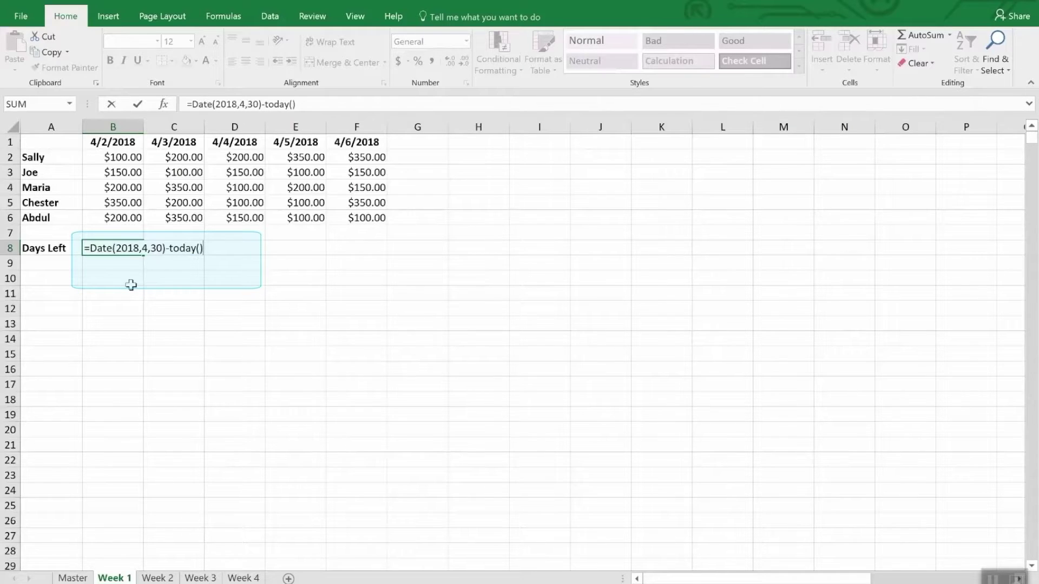
{"action": "key", "text": "Return"}
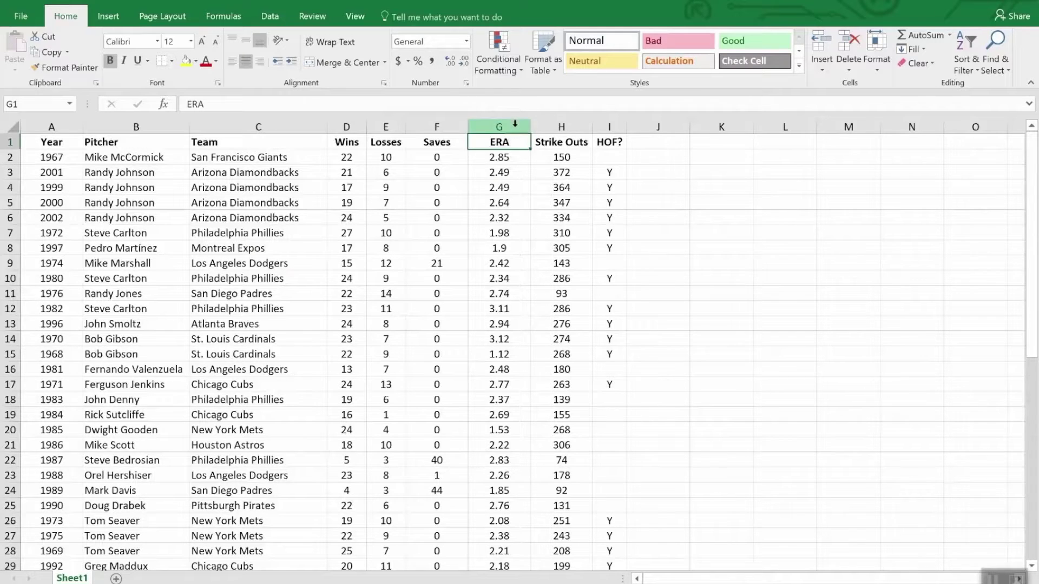
Step: Conditionally format the pitcher list's ERA column so values less than 2.00 get Light Red Fill with Dark Red Text, and review the column
{"action": "left_click", "coordinate": [493, 125]}
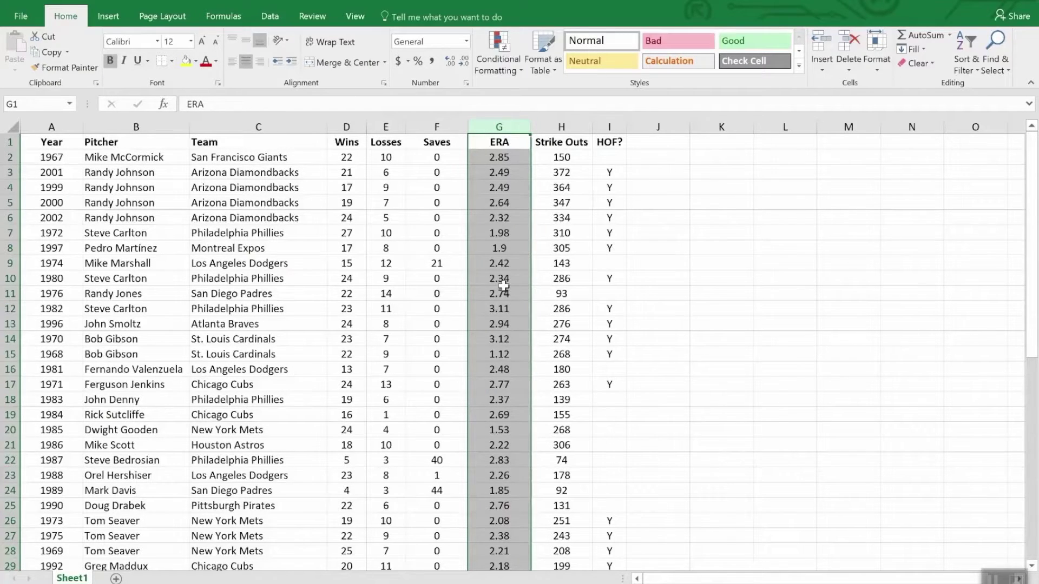
{"action": "left_click", "coordinate": [498, 41]}
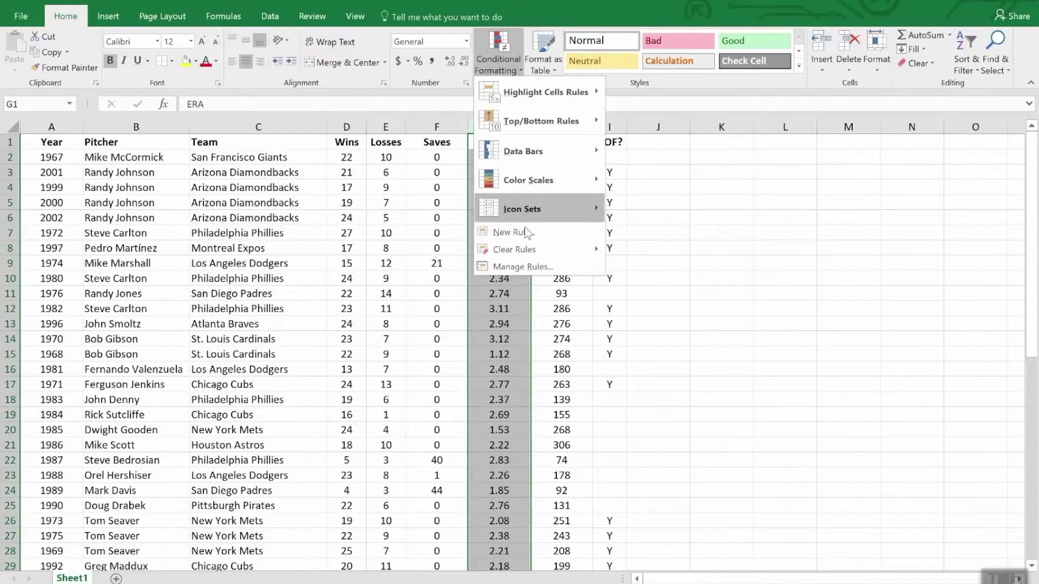
{"action": "mouse_move", "coordinate": [522, 153]}
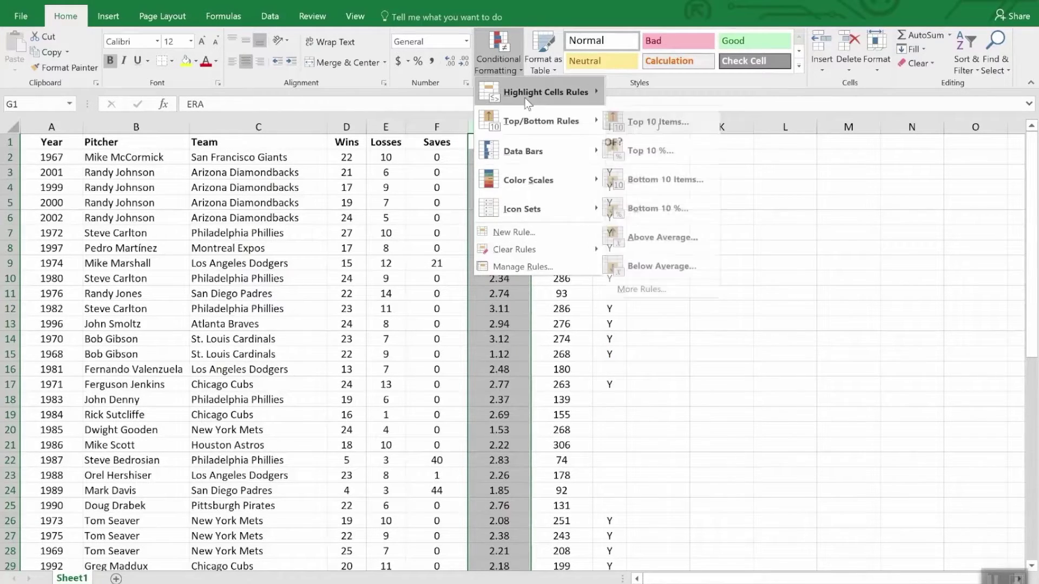
{"action": "mouse_move", "coordinate": [525, 93]}
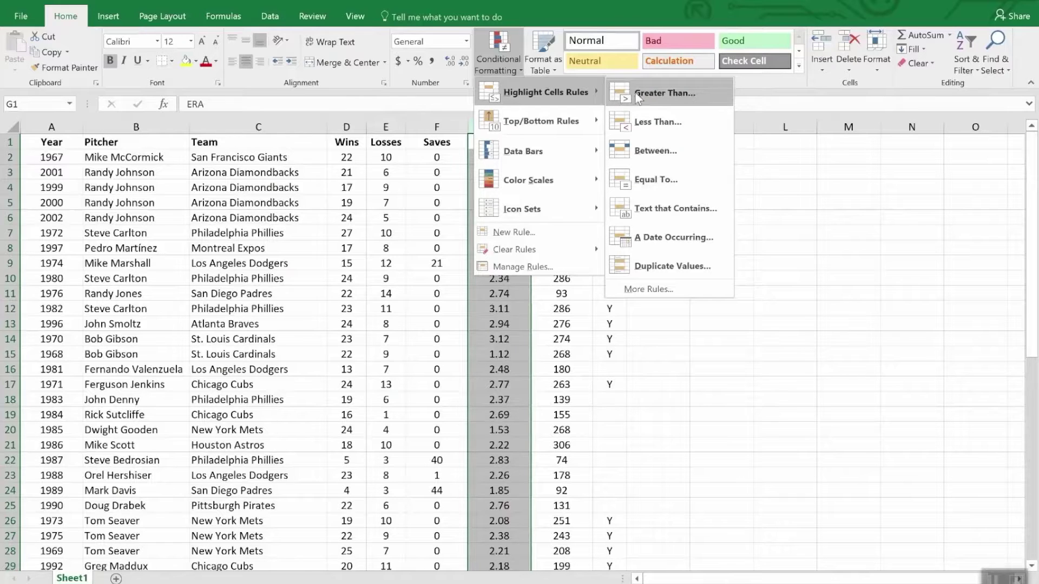
{"action": "left_click", "coordinate": [674, 123]}
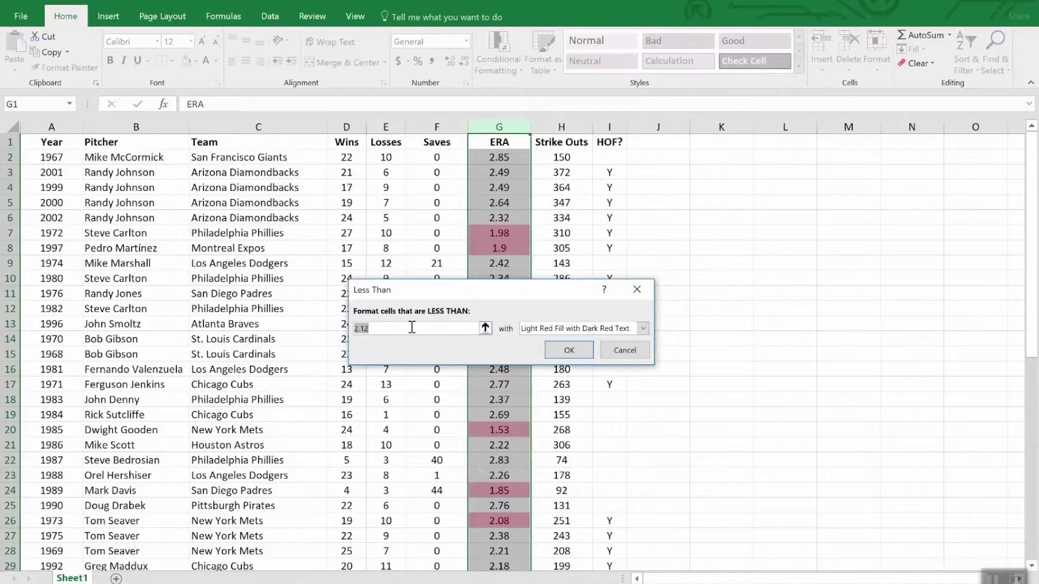
{"action": "type", "text": "2."}
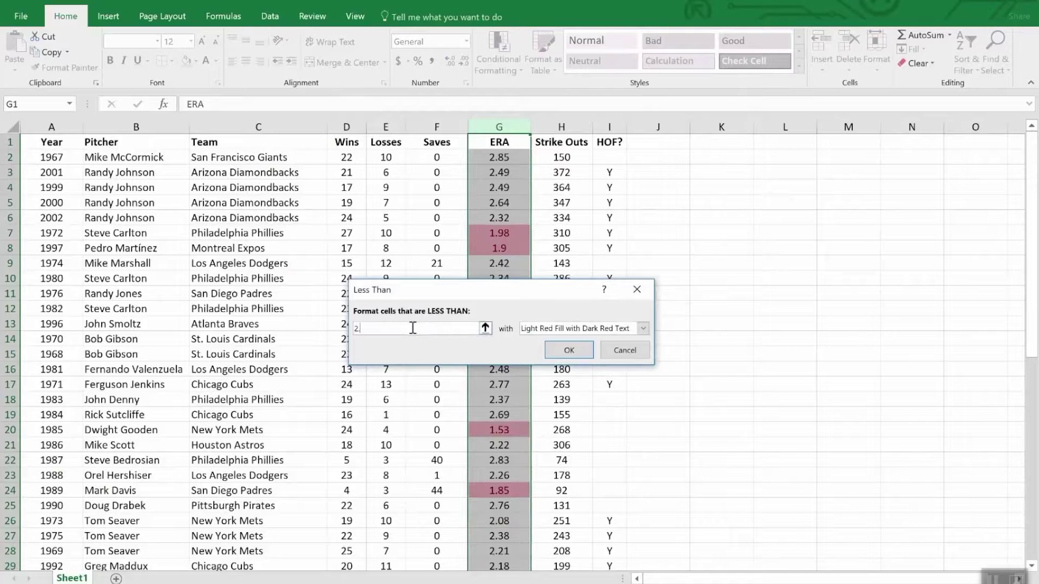
{"action": "type", "text": "00"}
{"action": "left_click", "coordinate": [570, 350]}
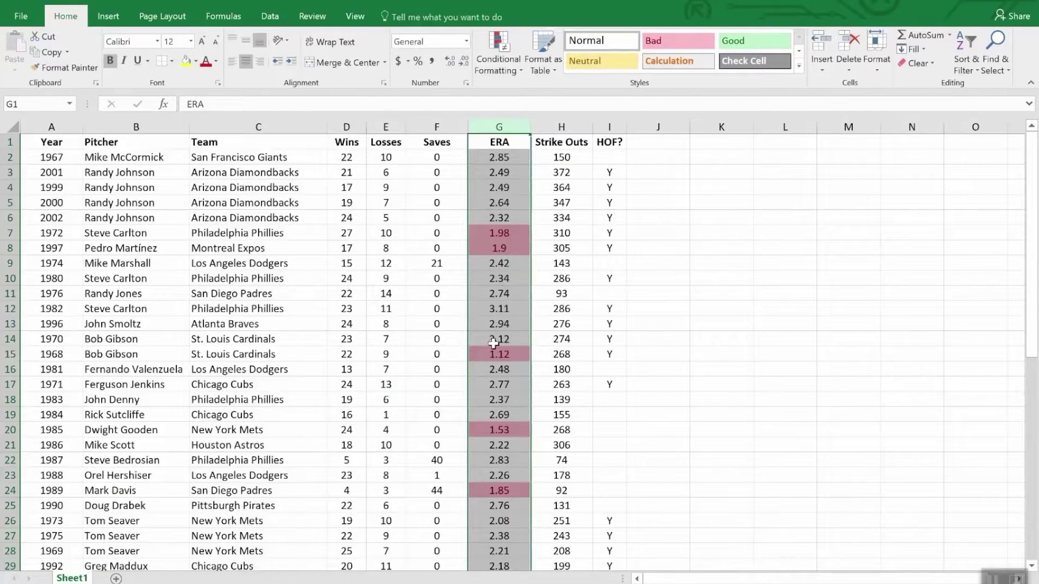
{"action": "scroll", "coordinate": [521, 423], "scroll_direction": "down", "scroll_amount": 7}
{"action": "scroll", "coordinate": [521, 423], "scroll_direction": "down", "scroll_amount": 5}
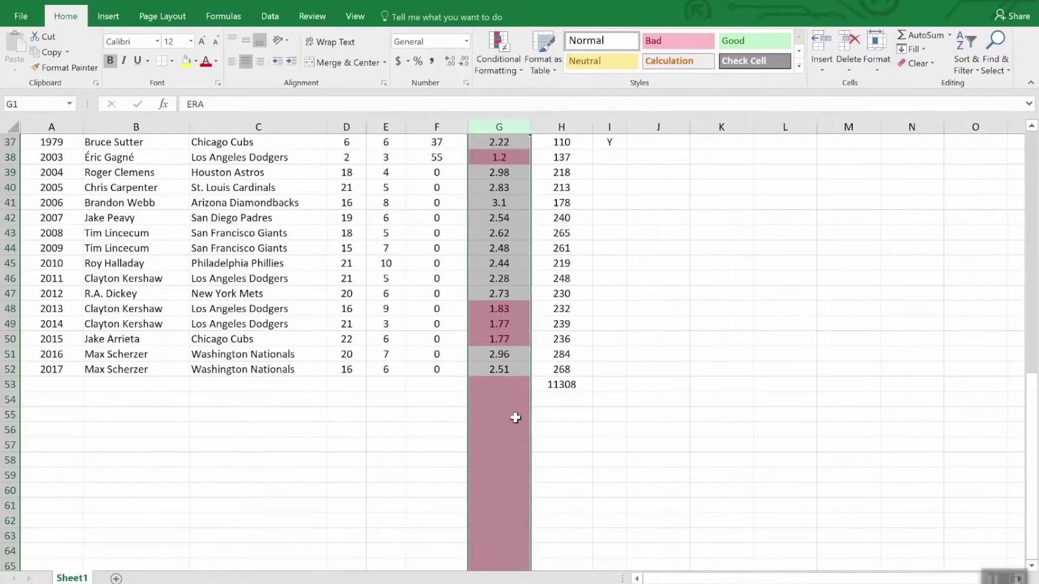
{"action": "scroll", "coordinate": [510, 351], "scroll_direction": "up", "scroll_amount": 7}
{"action": "scroll", "coordinate": [509, 351], "scroll_direction": "down", "scroll_amount": 7}
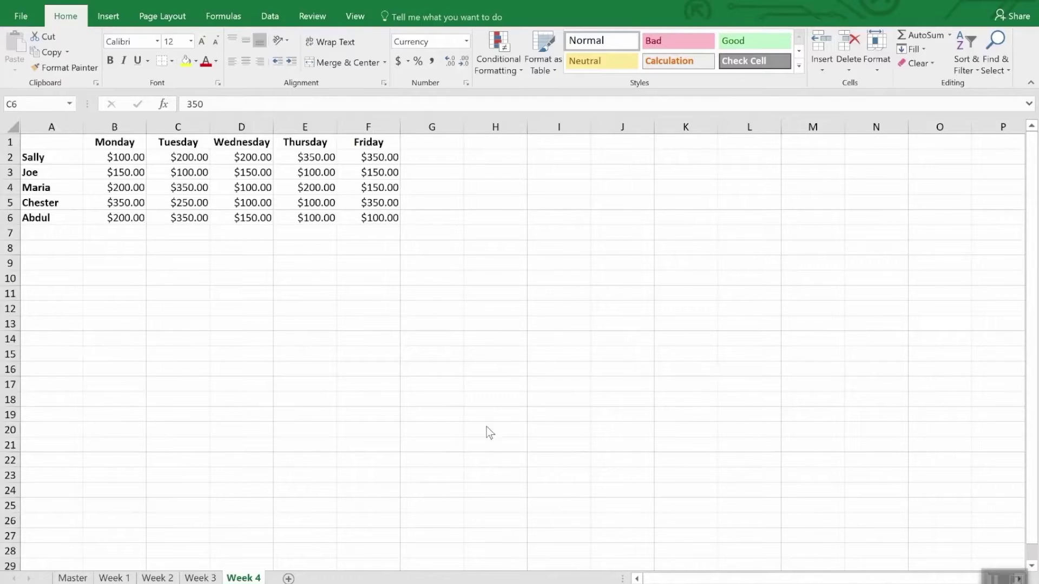
Step: Start a new conditional formatting rule for the sales in B2:F6 of the Week 4 sheet, using the Icon Sets format style
{"action": "left_click", "coordinate": [124, 160]}
{"action": "left_click_drag", "start_coordinate": [138, 157], "coordinate": [380, 227]}
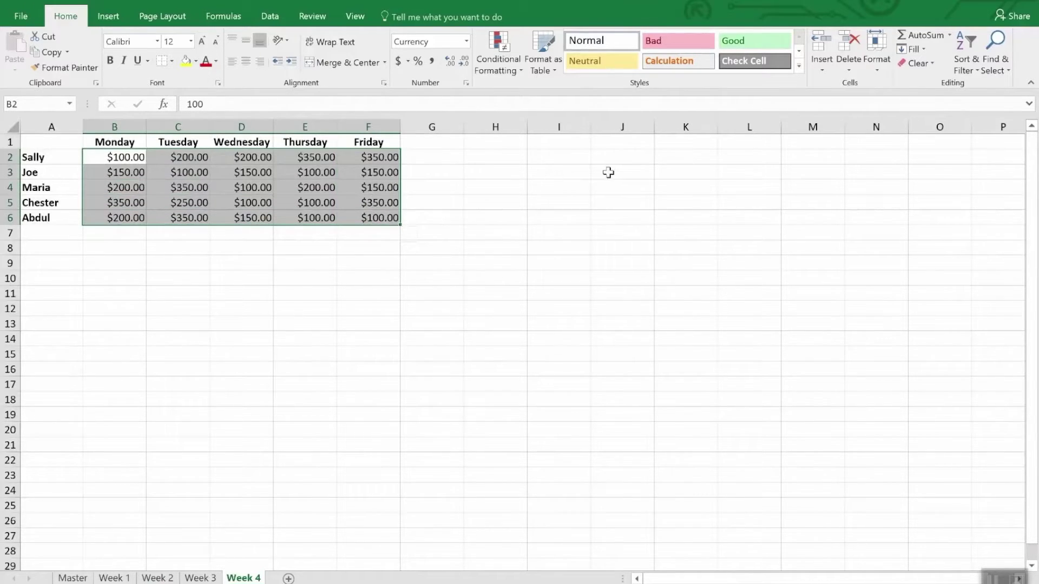
{"action": "left_click", "coordinate": [504, 45]}
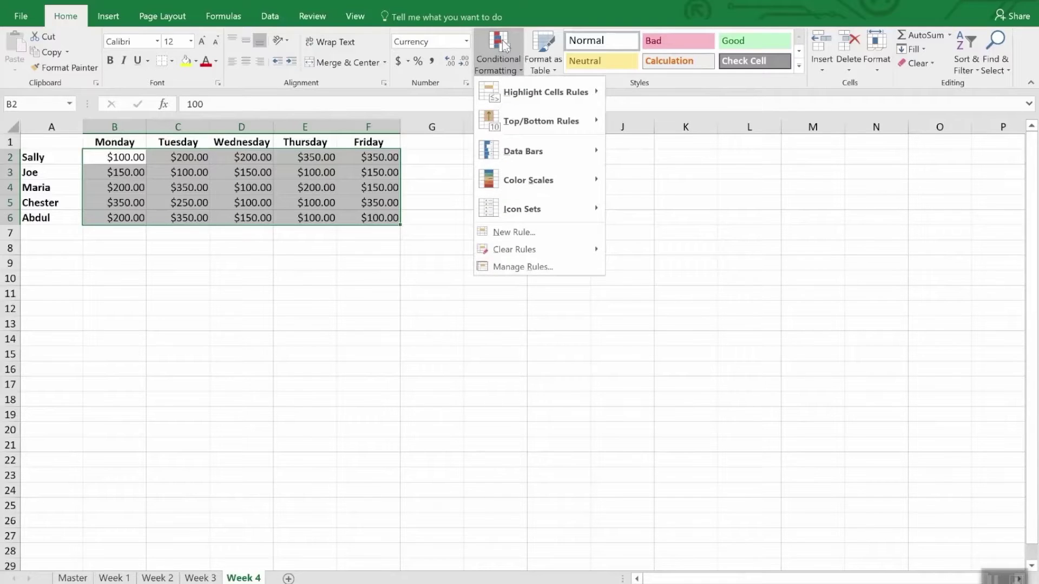
{"action": "left_click", "coordinate": [529, 234]}
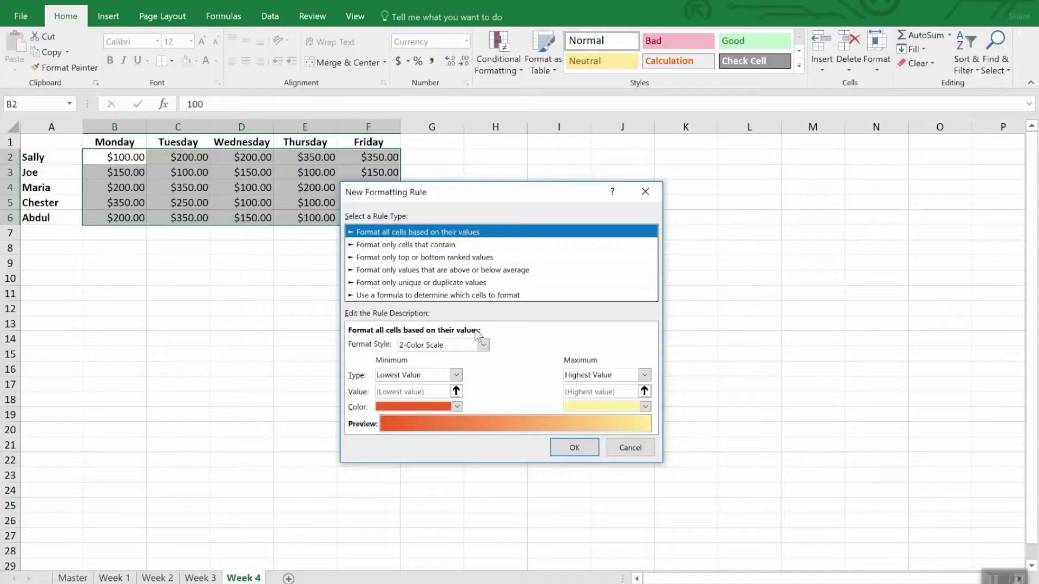
{"action": "left_click", "coordinate": [483, 346]}
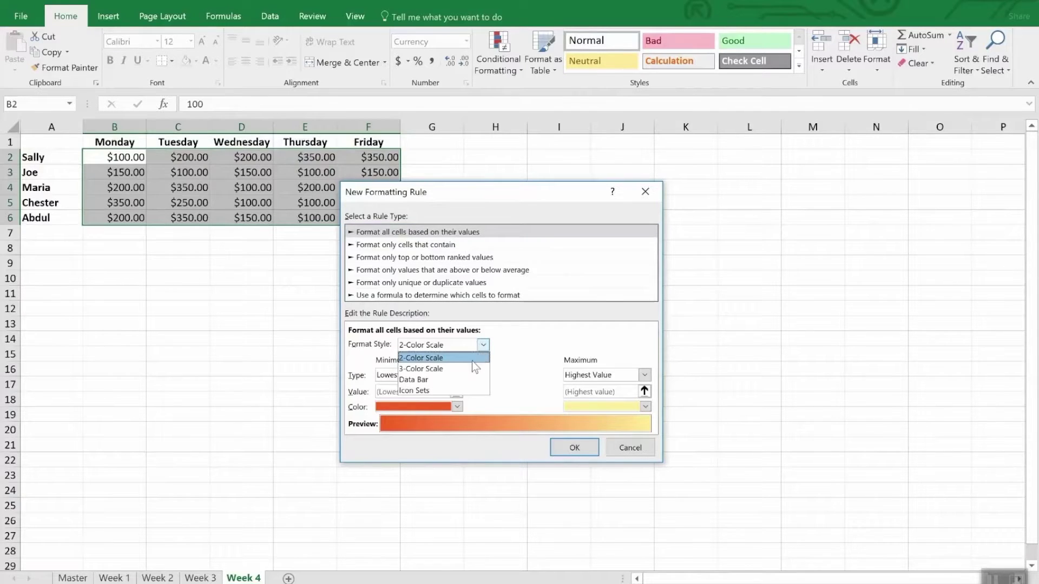
{"action": "left_click", "coordinate": [456, 390]}
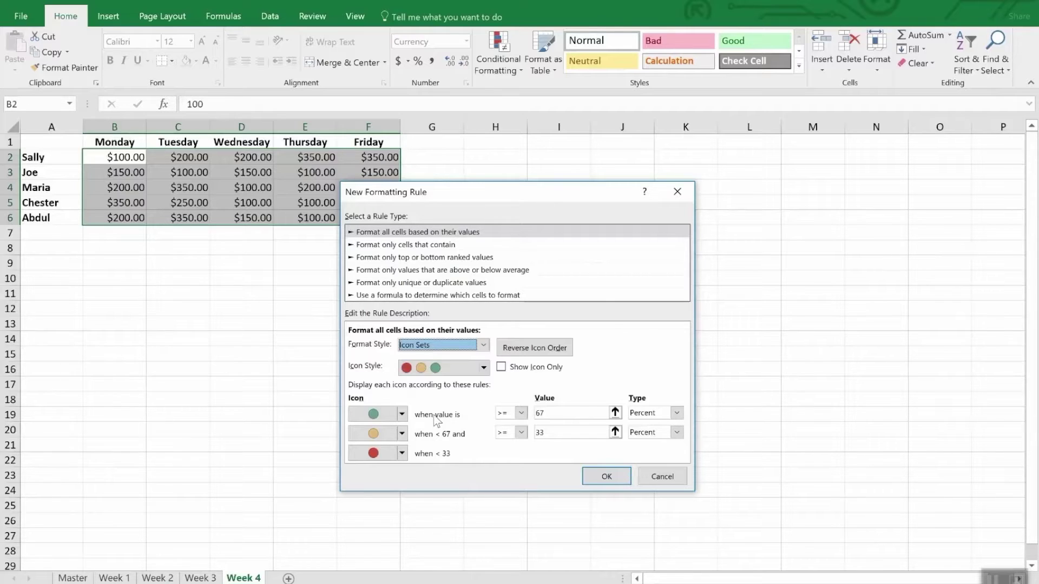
Step: Set the green icon's threshold to the Number type with a value of at least 300
{"action": "left_click", "coordinate": [677, 413]}
{"action": "left_click", "coordinate": [644, 426]}
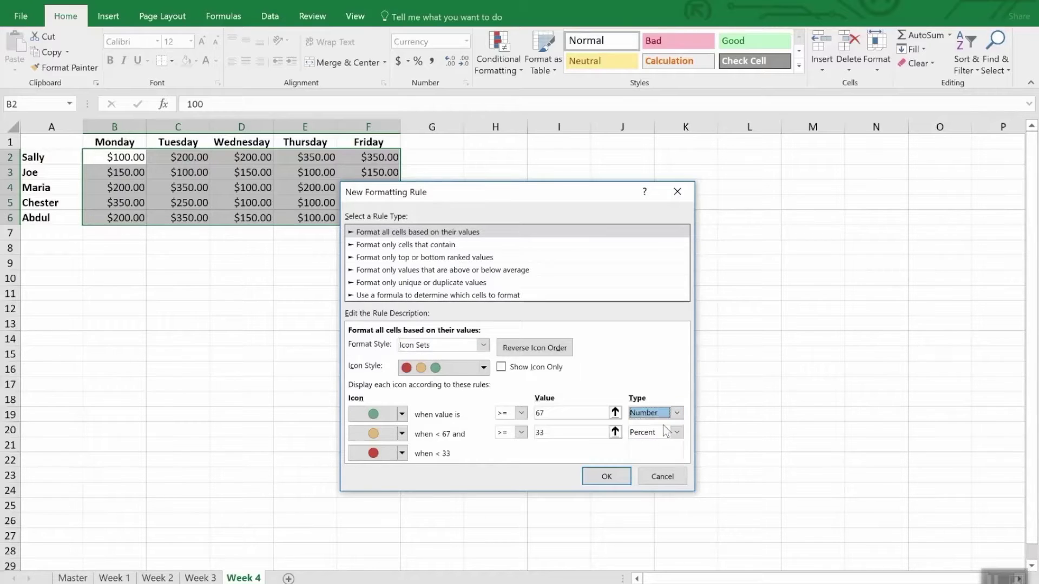
{"action": "double_click", "coordinate": [548, 412]}
{"action": "type", "text": "3"}
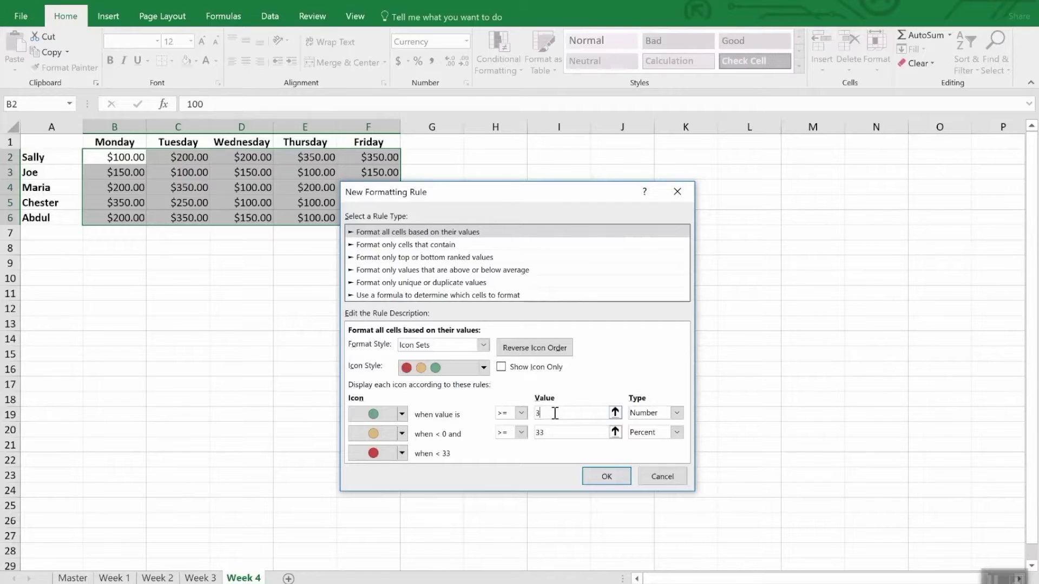
{"action": "type", "text": "00"}
Step: Set the yellow icon's threshold to the Number type with a value of at least 200, and apply the icon rule
{"action": "left_click", "coordinate": [575, 433]}
{"action": "double_click", "coordinate": [575, 433]}
{"action": "type", "text": "200"}
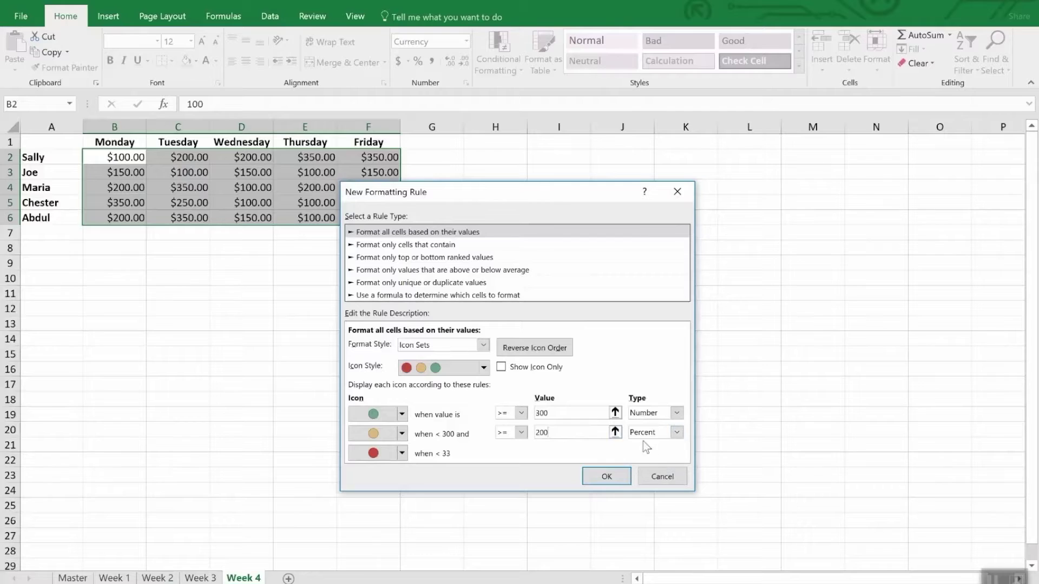
{"action": "key", "text": "Tab"}
{"action": "left_click", "coordinate": [677, 432]}
{"action": "left_click", "coordinate": [669, 444]}
{"action": "double_click", "coordinate": [575, 433]}
{"action": "type", "text": "200"}
{"action": "left_click", "coordinate": [604, 473]}
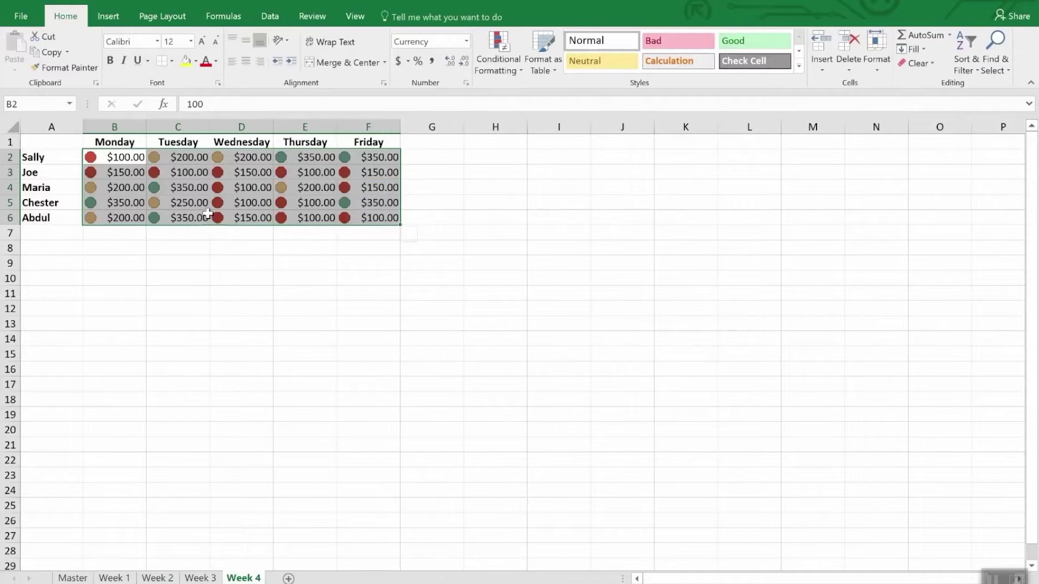
{"action": "left_click", "coordinate": [253, 250]}
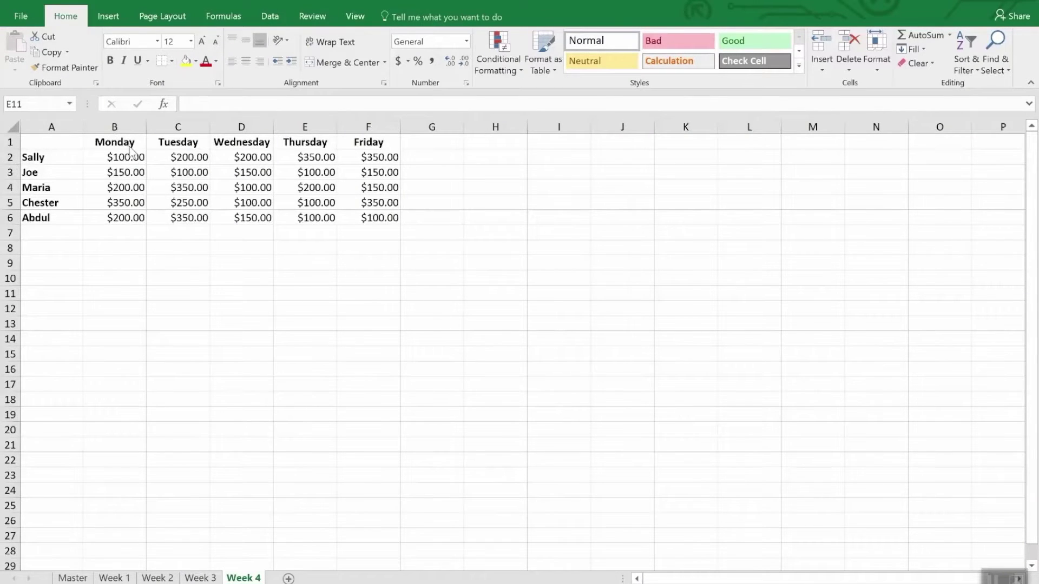
Step: Start a formula-based conditional formatting rule for the sales in B2:F6 of Week 4, with the formula =b2<200
{"action": "left_click_drag", "start_coordinate": [122, 161], "coordinate": [396, 225]}
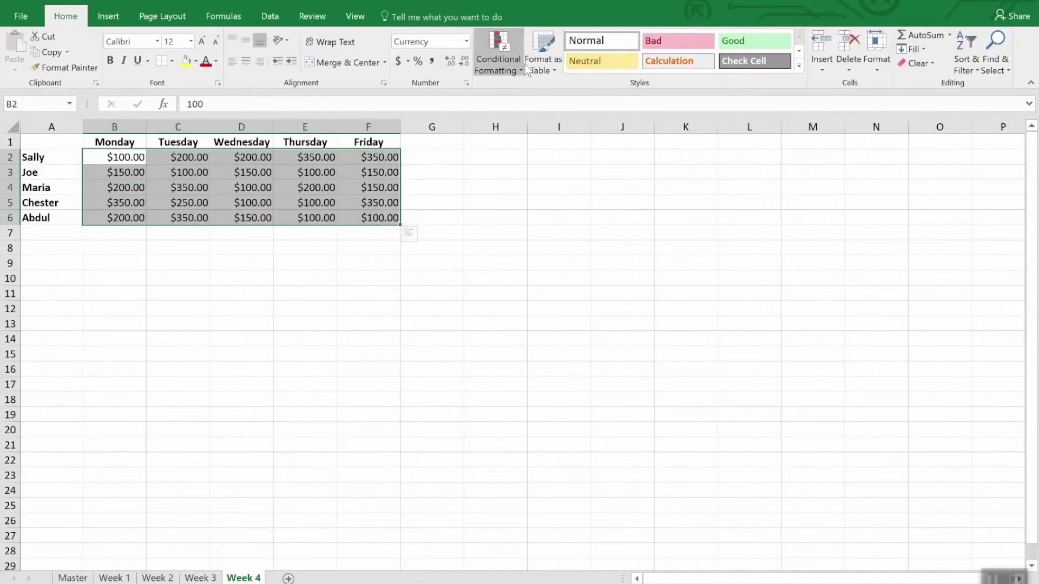
{"action": "left_click", "coordinate": [491, 47]}
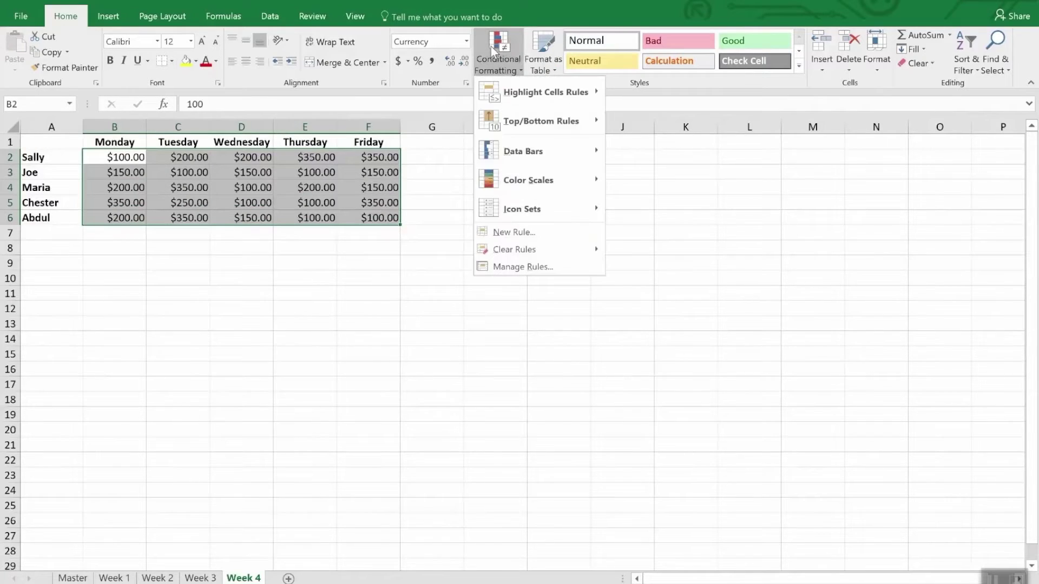
{"action": "left_click", "coordinate": [538, 236]}
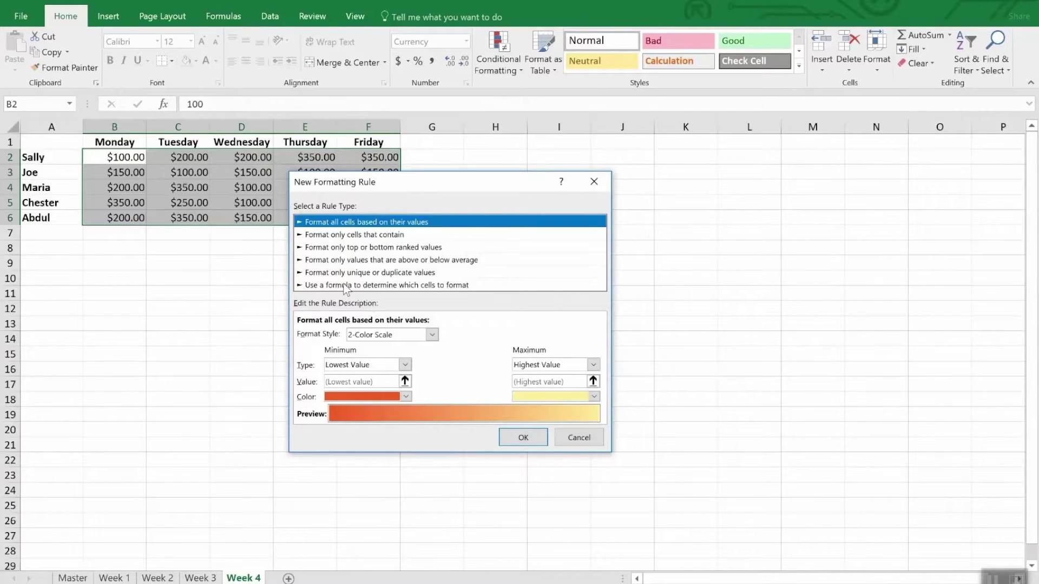
{"action": "left_click", "coordinate": [346, 286]}
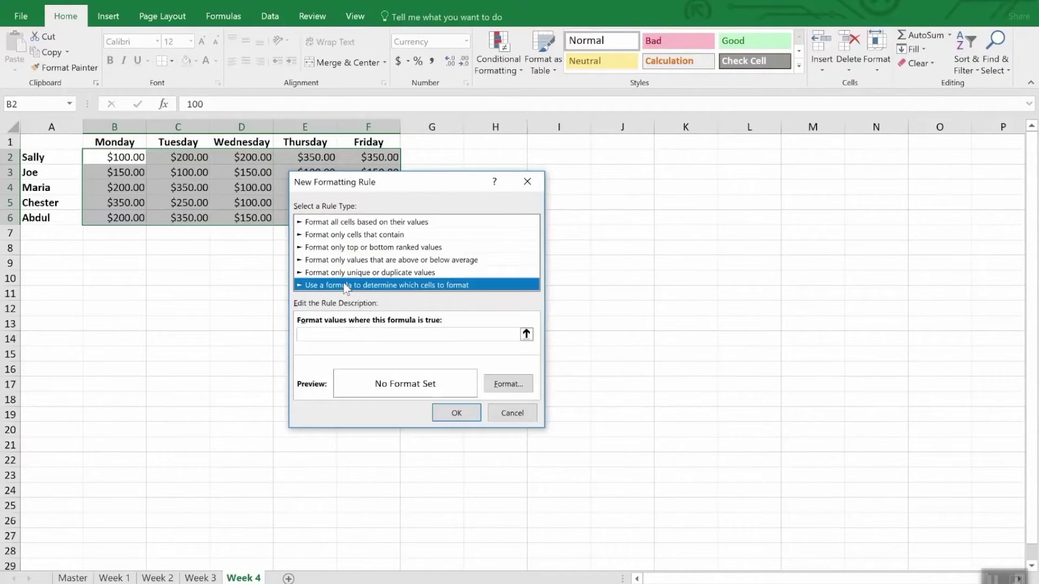
{"action": "left_click", "coordinate": [343, 336]}
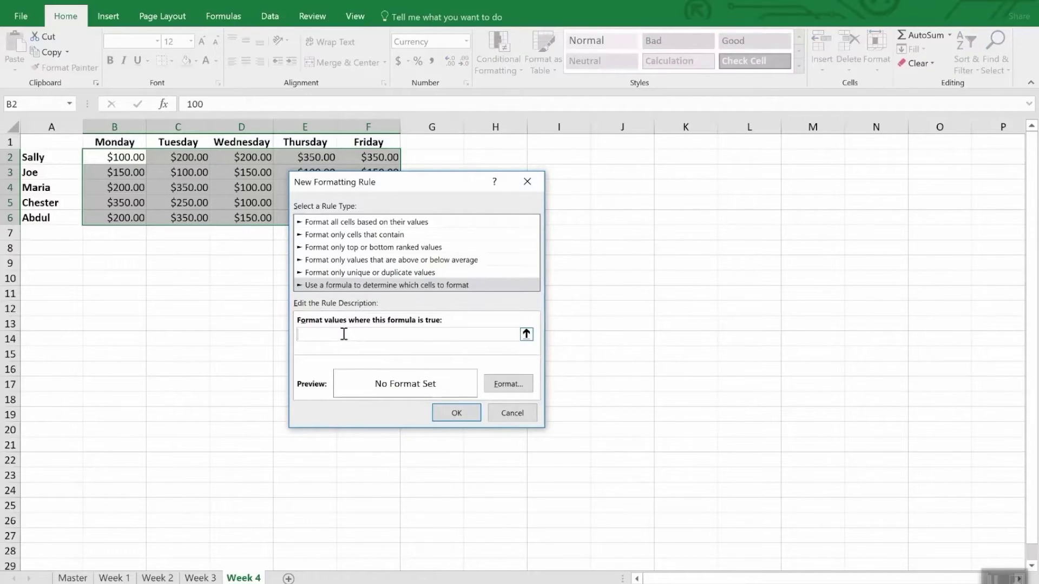
{"action": "type", "text": "=b2<200"}
Step: Give the formula rule a yellow fill, apply it to the Week 4 sales, and deselect the range
{"action": "left_click", "coordinate": [511, 384]}
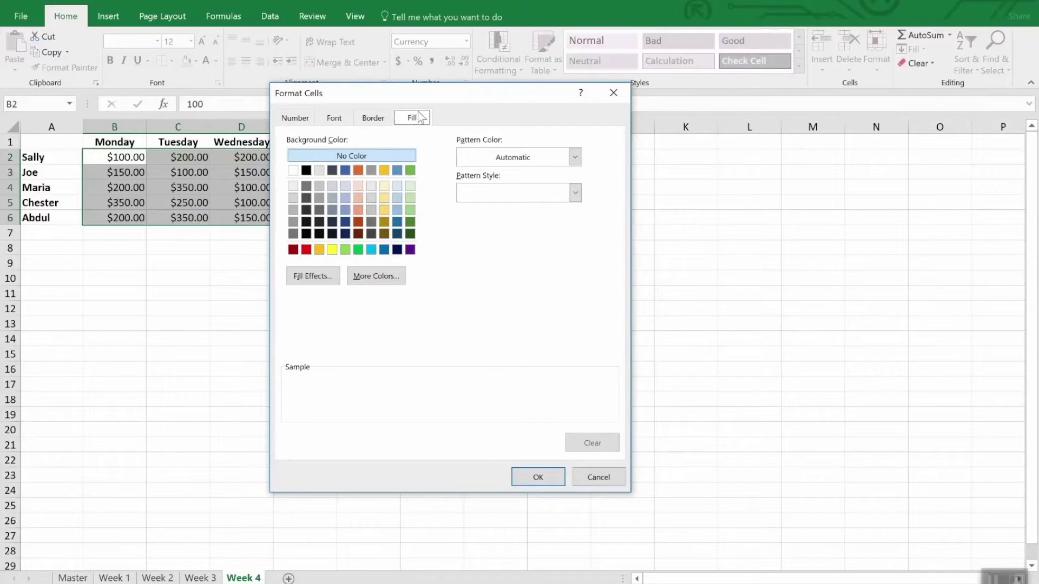
{"action": "left_click", "coordinate": [332, 250]}
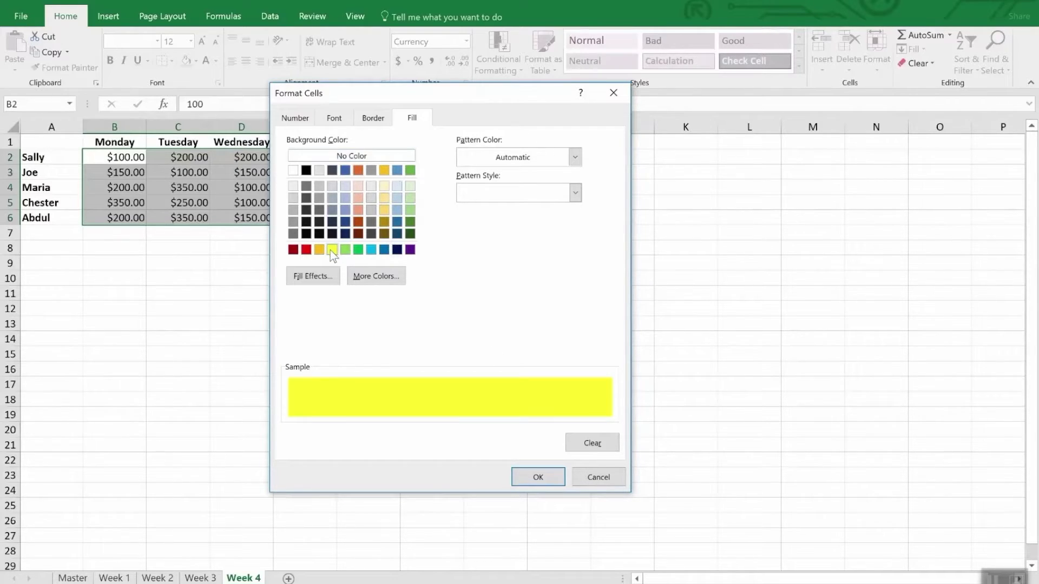
{"action": "left_click", "coordinate": [539, 476]}
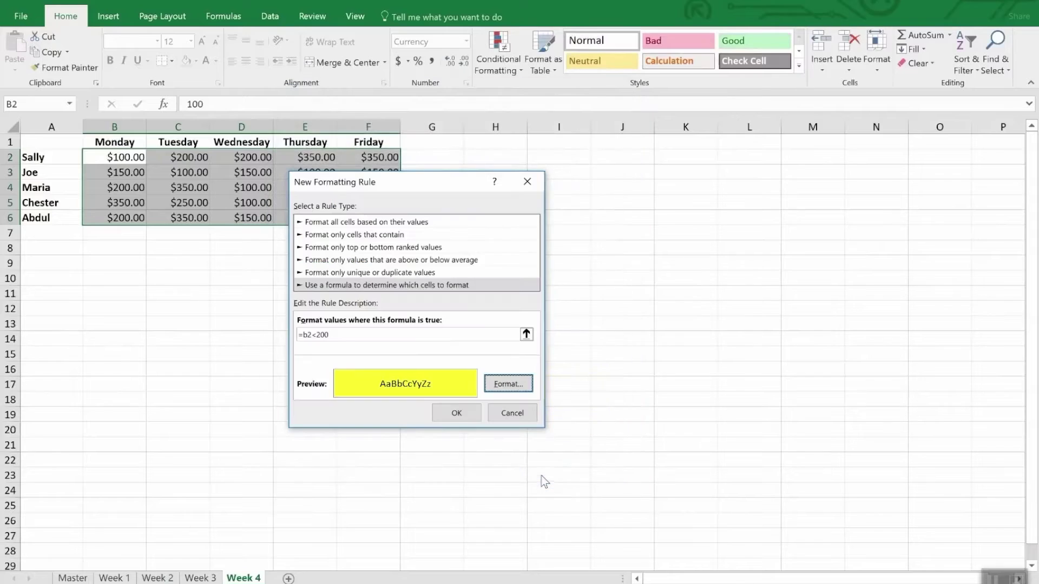
{"action": "left_click", "coordinate": [457, 414]}
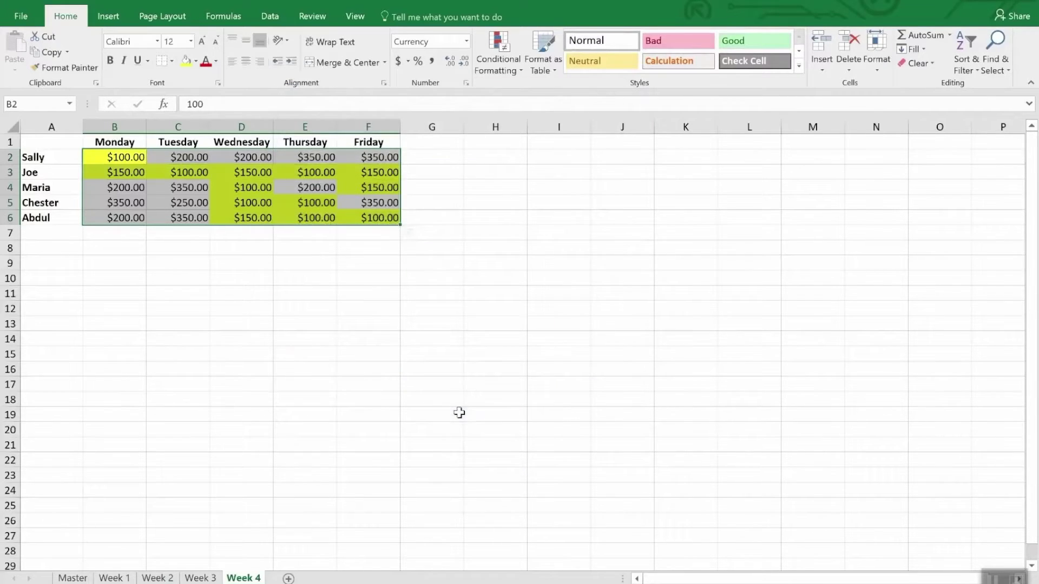
{"action": "left_click", "coordinate": [285, 338]}
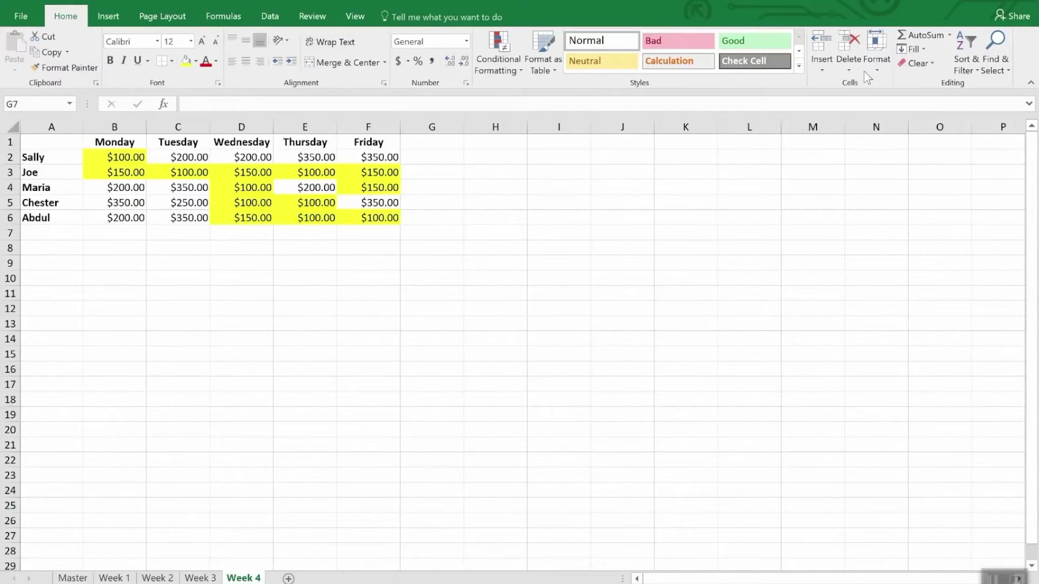
Step: Select all cells with conditional formatting on the Week 4 sheet using Find & Select
{"action": "left_click", "coordinate": [1001, 69]}
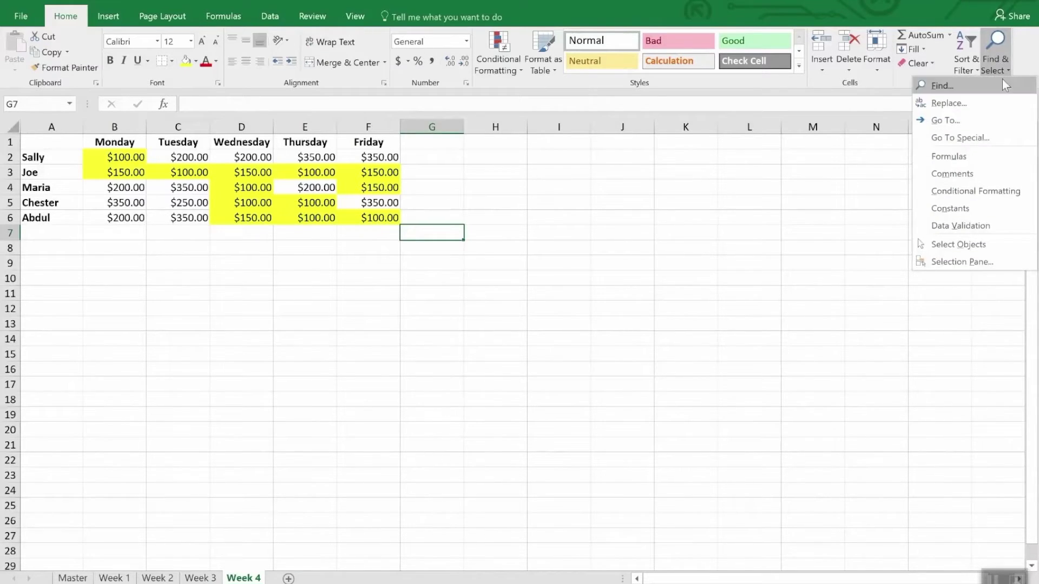
{"action": "left_click", "coordinate": [1008, 190]}
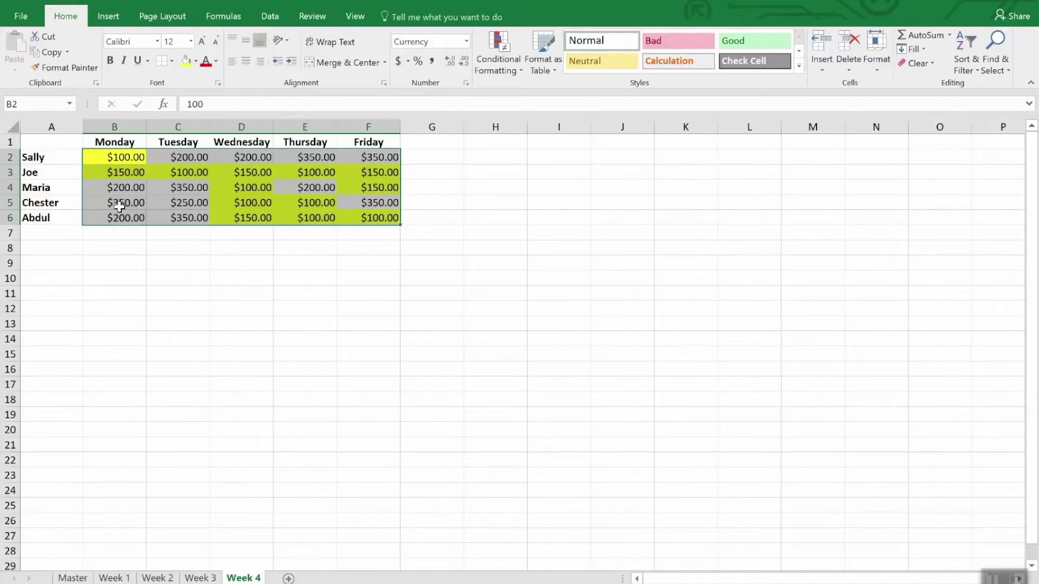
{"action": "left_click", "coordinate": [72, 69]}
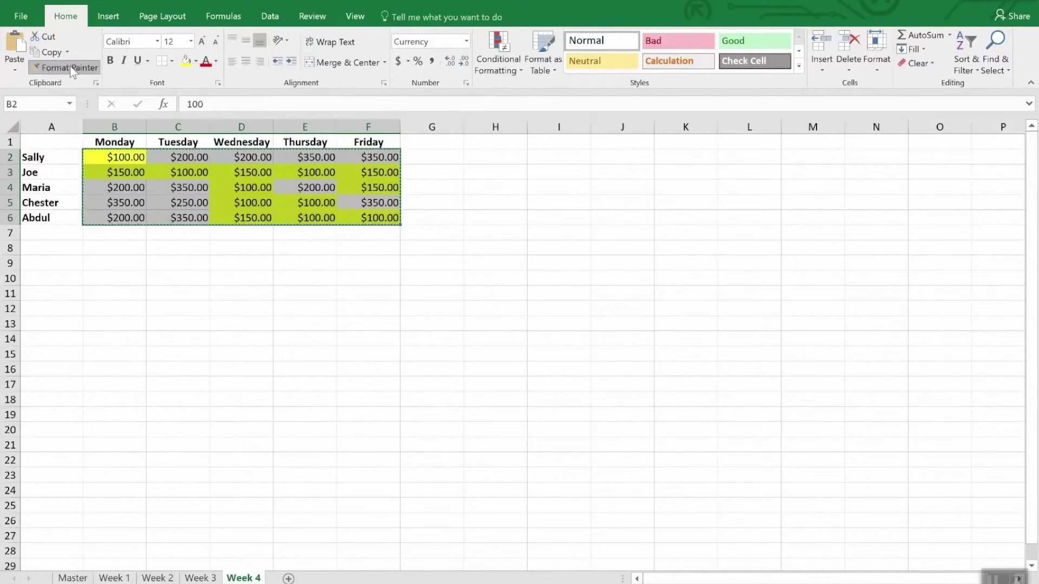
{"action": "left_click", "coordinate": [72, 69]}
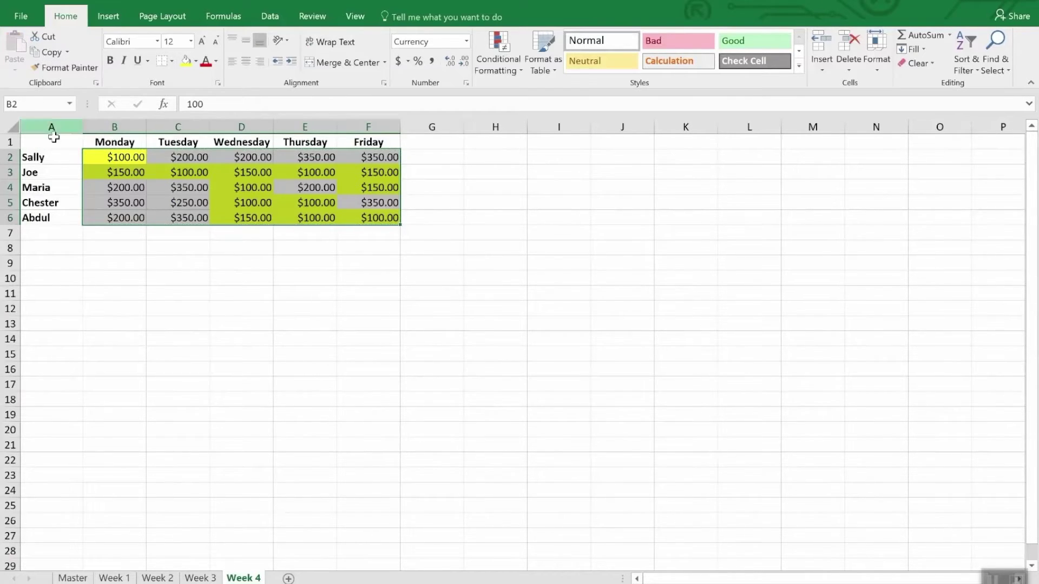
{"action": "left_click", "coordinate": [208, 579]}
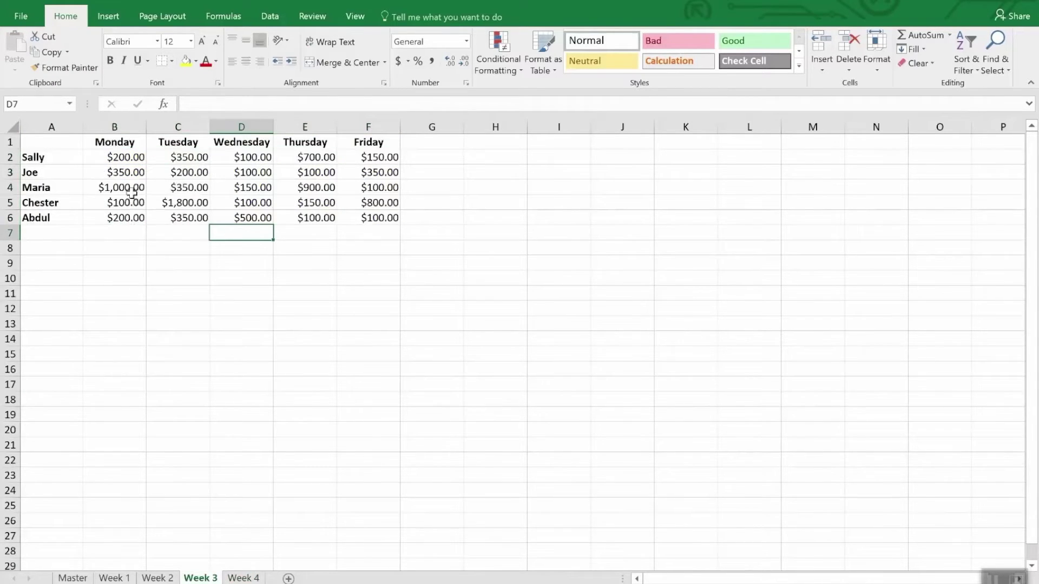
{"action": "left_click_drag", "start_coordinate": [133, 157], "coordinate": [373, 232]}
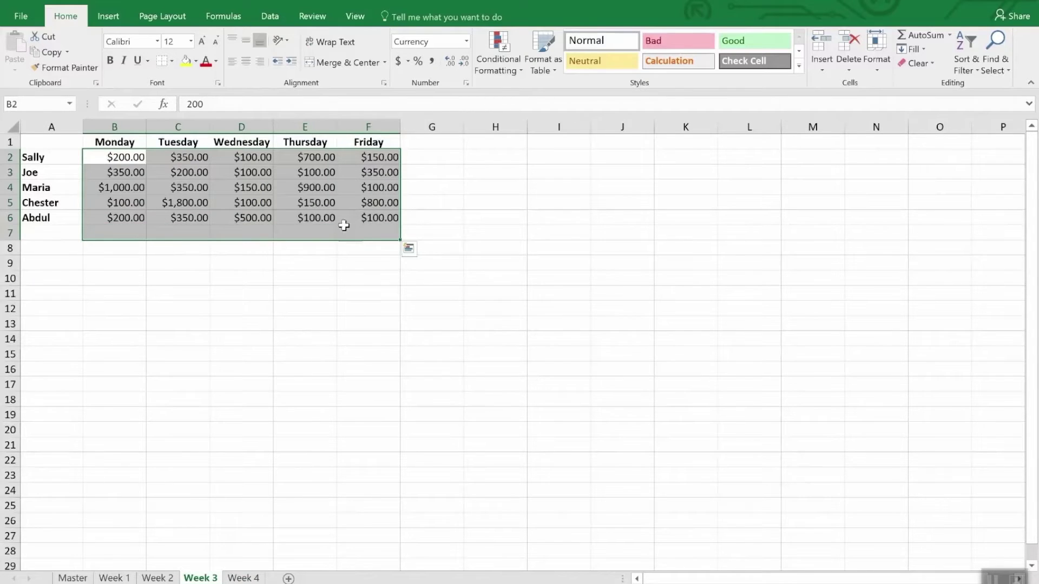
Step: Copy the Week 4 sales formatting with Format Painter, kept active for repeated use, and apply it to B2:F6 of Week 3
{"action": "left_click", "coordinate": [242, 578]}
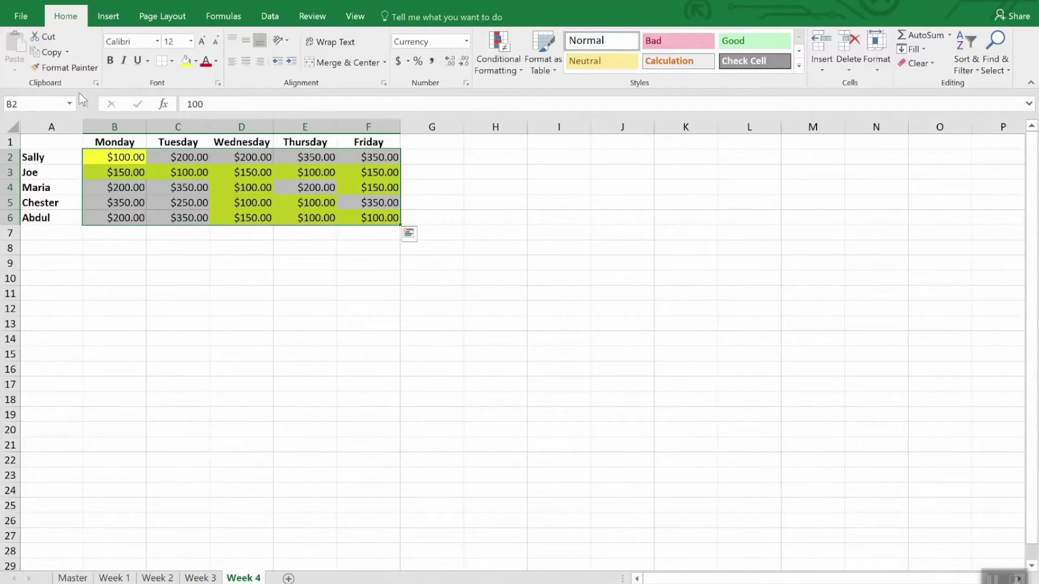
{"action": "left_click", "coordinate": [66, 68]}
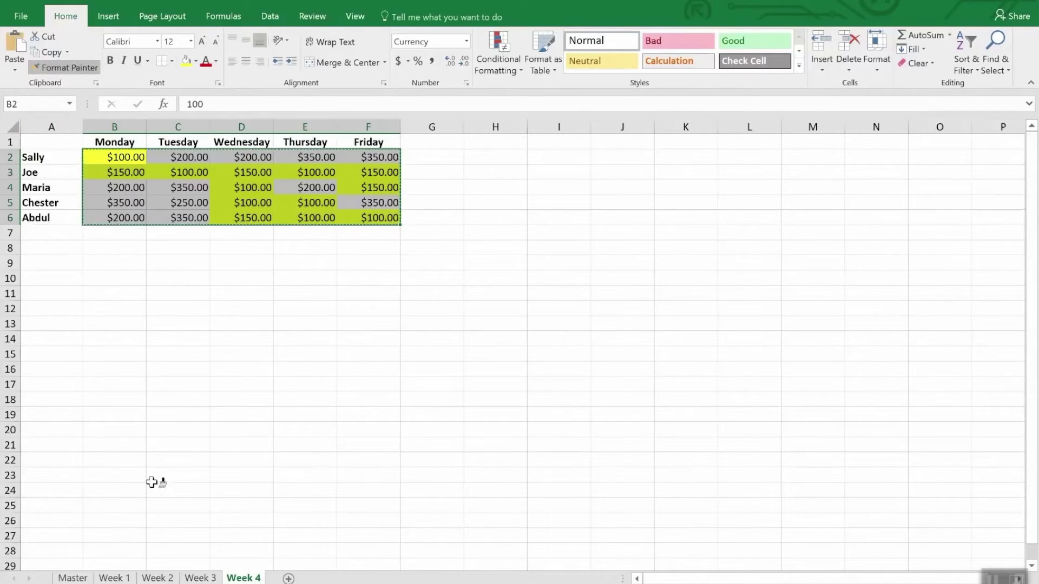
{"action": "left_click", "coordinate": [200, 578]}
{"action": "left_click_drag", "start_coordinate": [114, 157], "coordinate": [379, 233]}
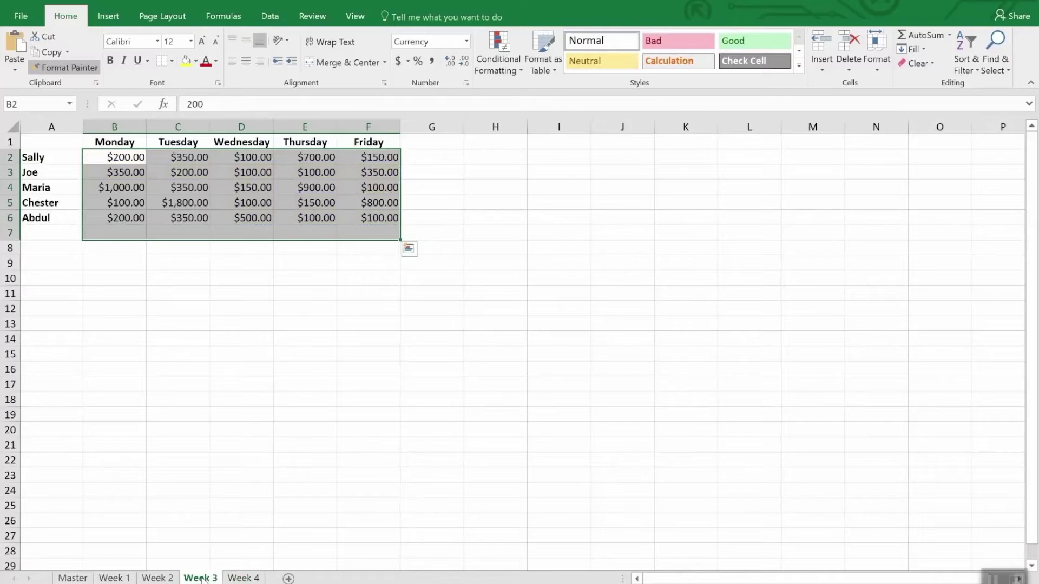
{"action": "mouse_move", "coordinate": [116, 157]}
{"action": "left_mouse_down"}
{"action": "mouse_move", "coordinate": [226, 172]}
{"action": "mouse_move", "coordinate": [379, 217]}
{"action": "left_mouse_up"}
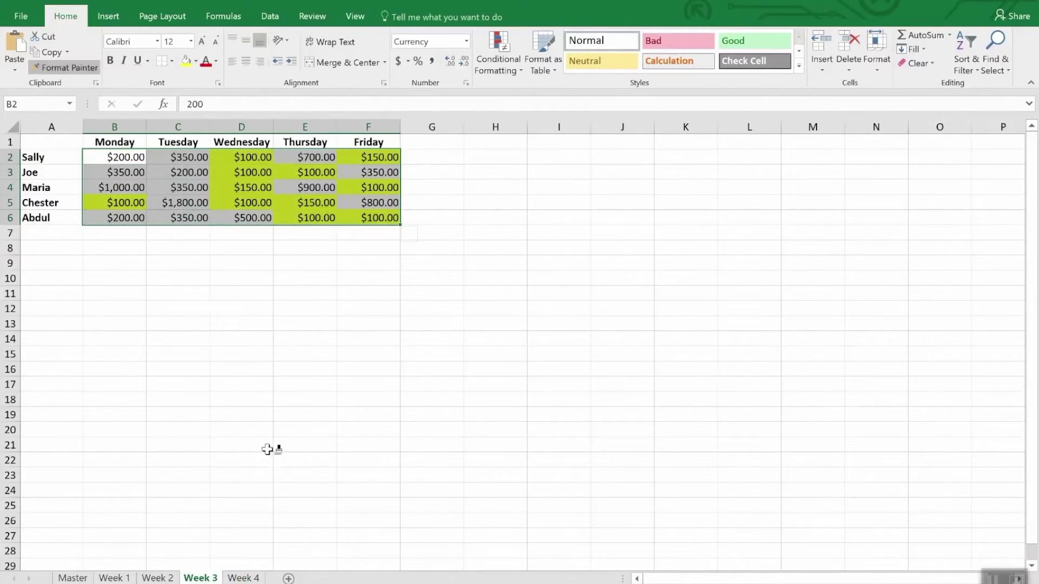
Step: Paint the same conditional formatting onto the sales in B2:F6 of the Week 2 and Week 1 sheets
{"action": "left_click", "coordinate": [158, 578]}
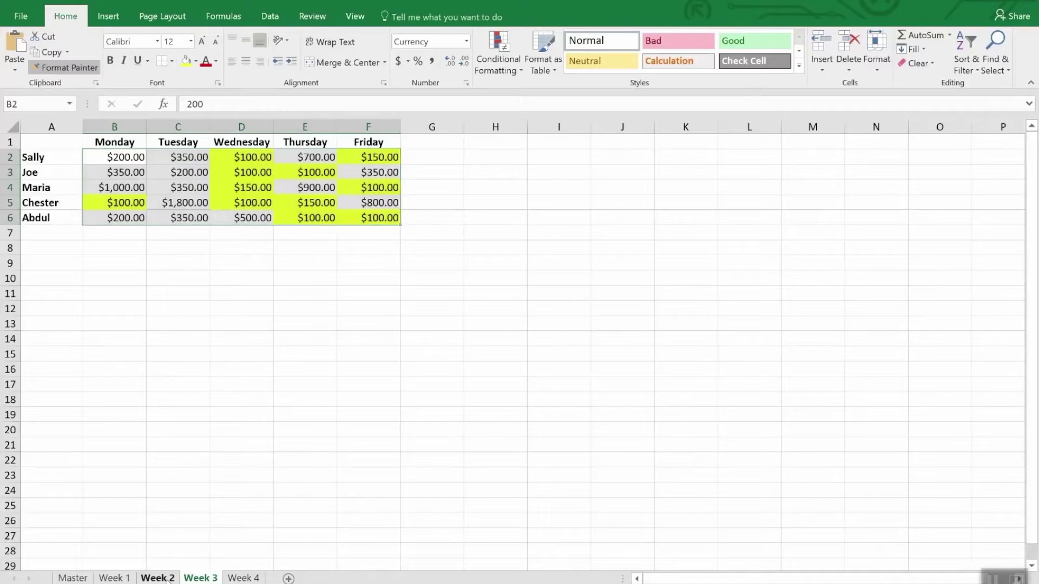
{"action": "left_click", "coordinate": [124, 158]}
{"action": "left_click_drag", "start_coordinate": [125, 158], "coordinate": [393, 216]}
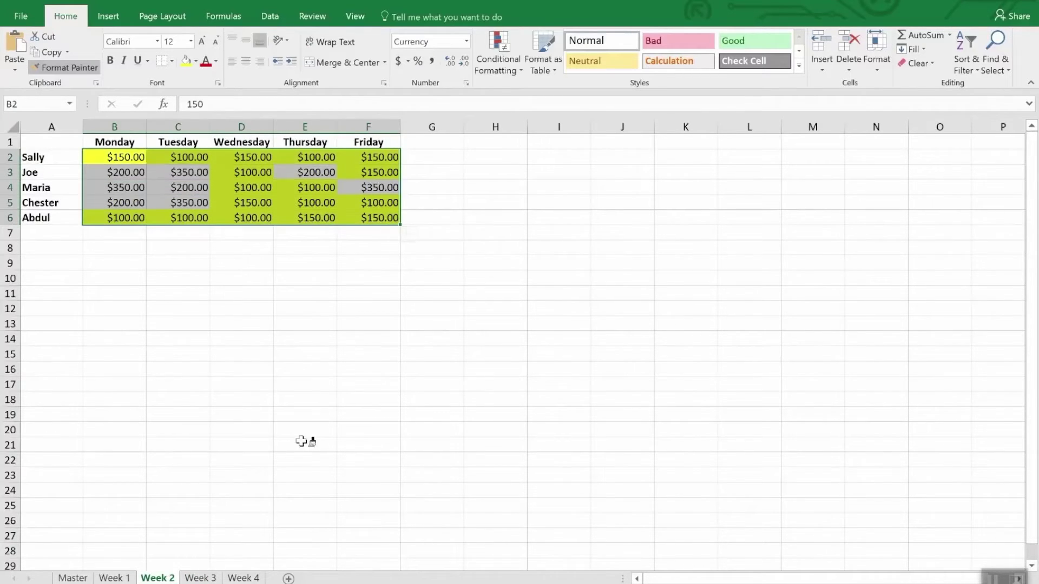
{"action": "left_click", "coordinate": [114, 578]}
{"action": "left_click_drag", "start_coordinate": [133, 160], "coordinate": [366, 221]}
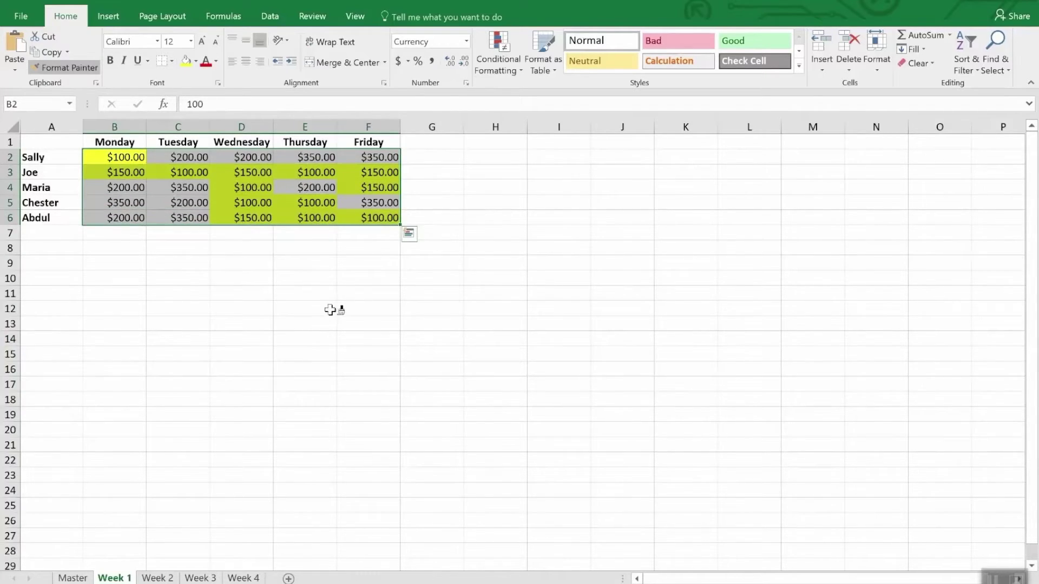
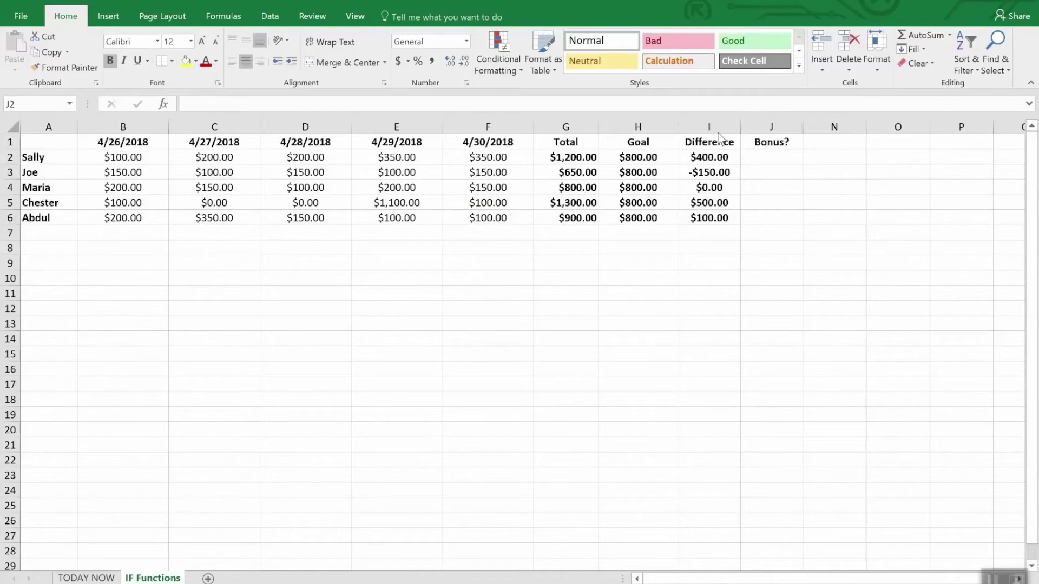
{"action": "left_click_drag", "start_coordinate": [776, 156], "coordinate": [774, 217]}
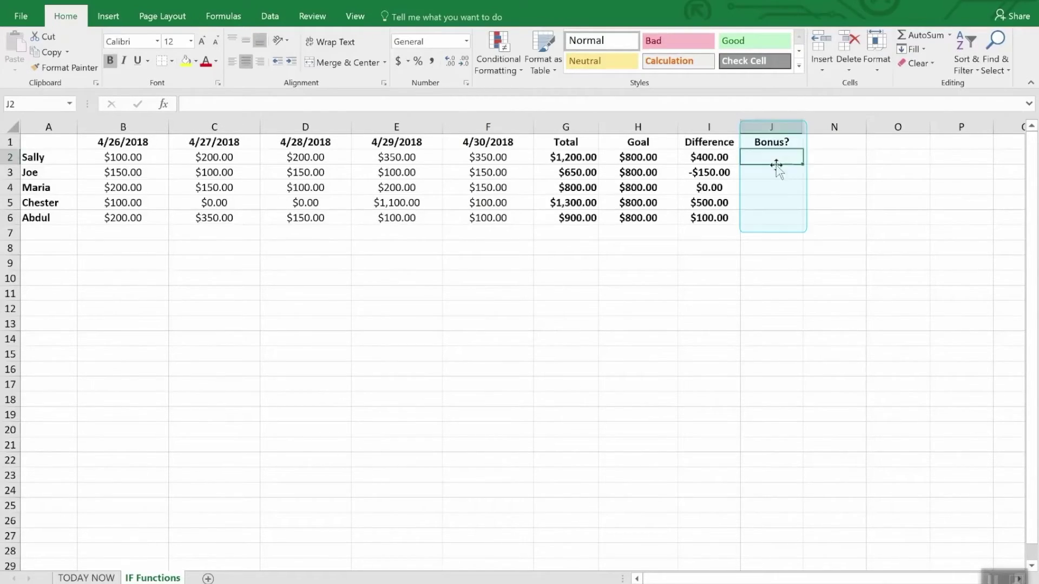
{"action": "left_click_drag", "start_coordinate": [774, 161], "coordinate": [774, 232]}
{"action": "left_click", "coordinate": [775, 248]}
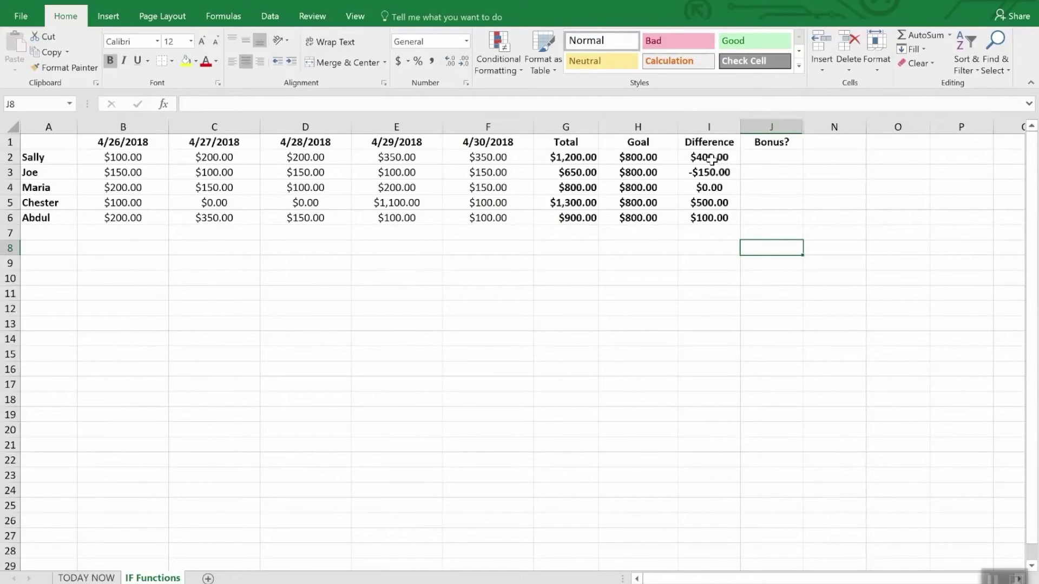
Step: Enter the formula =IF(i2>0,"Yes","No") in cell J2 under Bonus? on the IF Functions sheet
{"action": "left_click", "coordinate": [775, 161]}
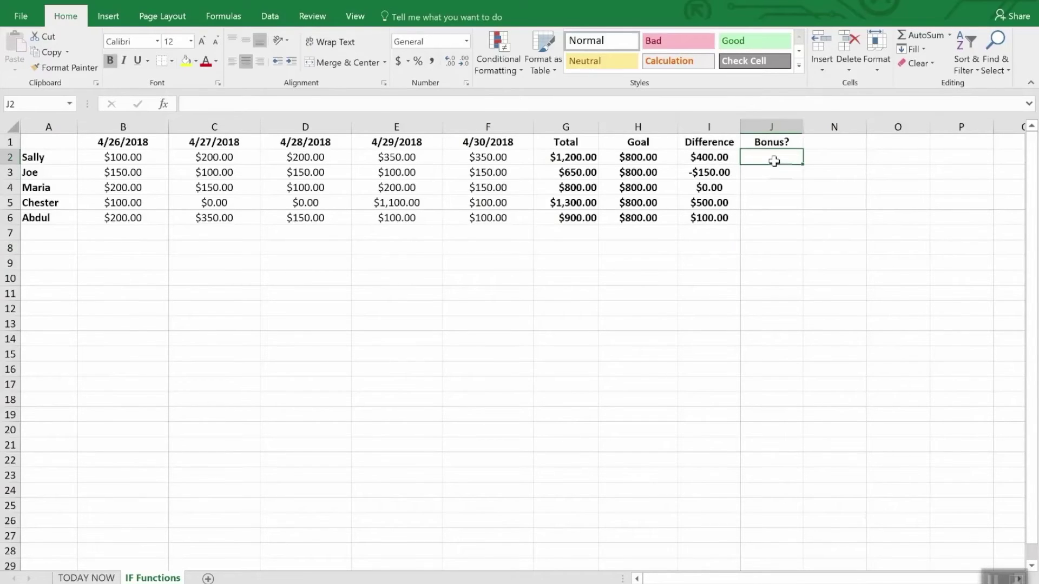
{"action": "type", "text": "="}
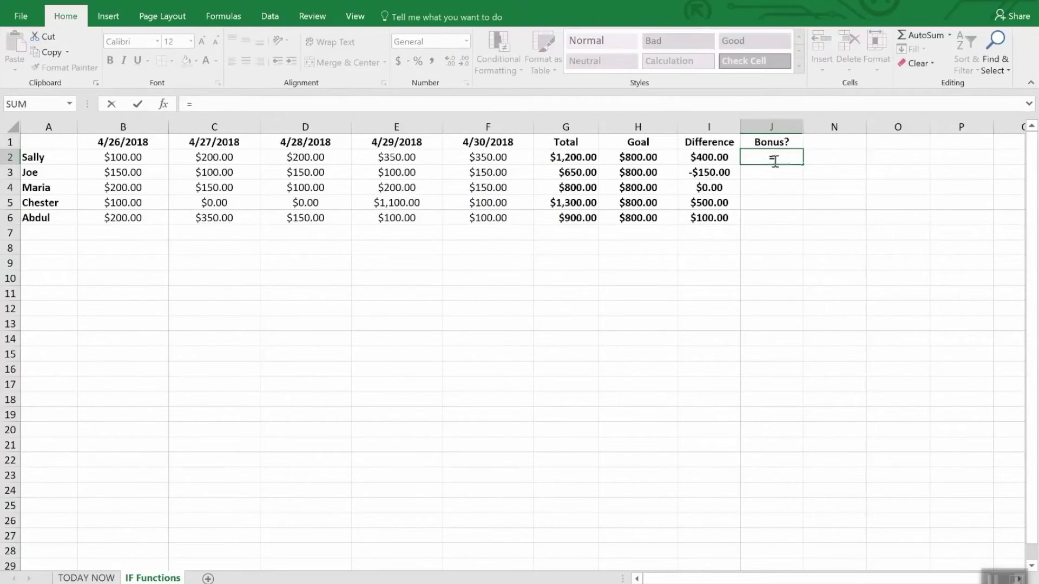
{"action": "type", "text": "IF(i"}
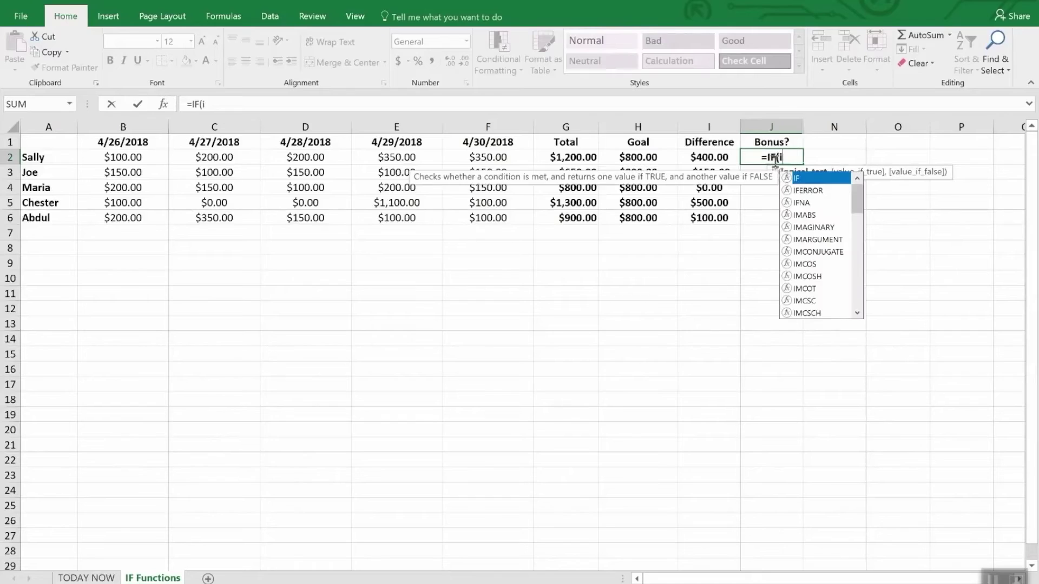
{"action": "type", "text": "2"}
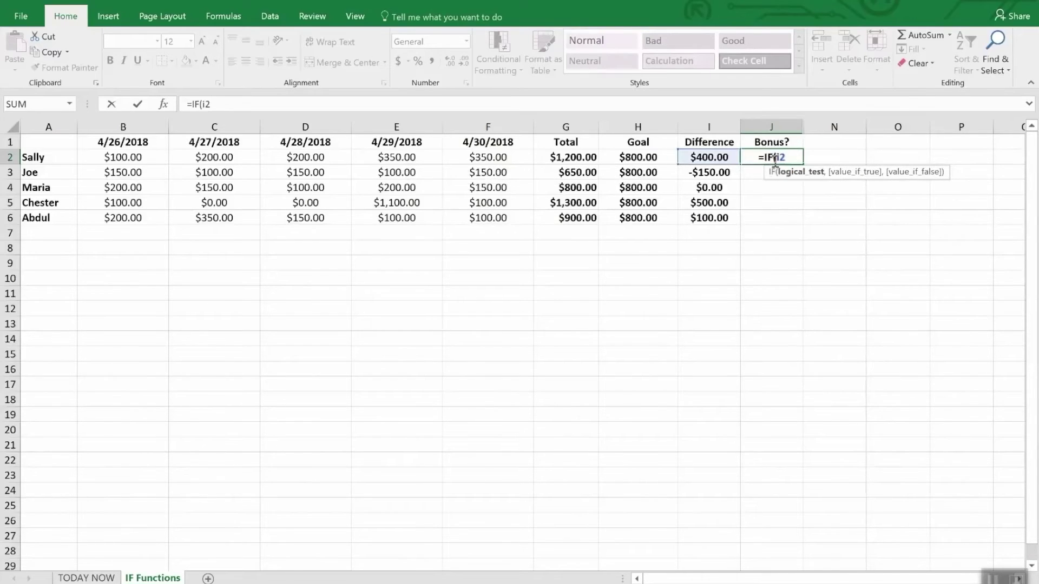
{"action": "type", "text": ">0,"}
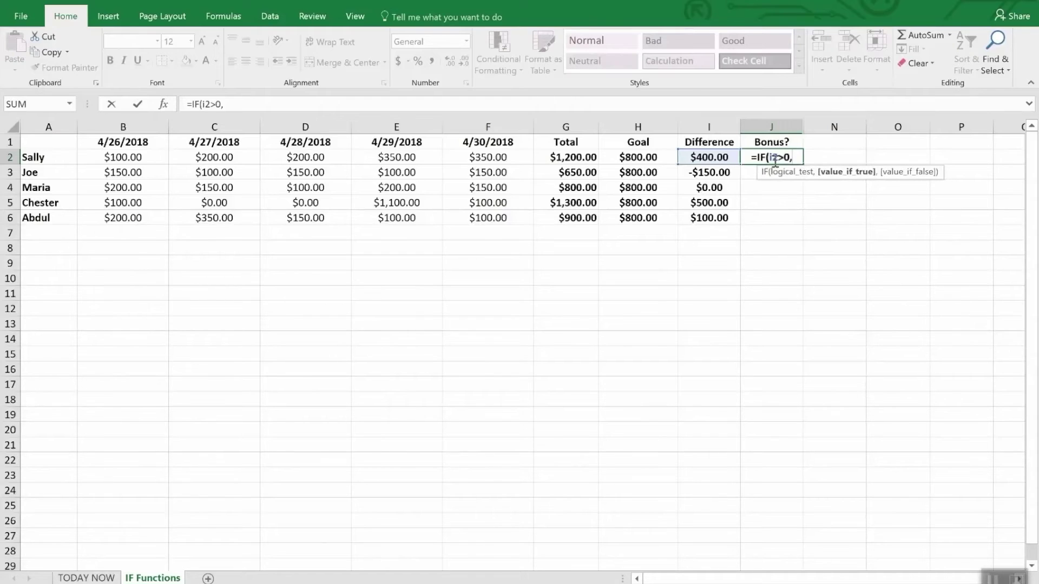
{"action": "type", "text": "\"Yes\""}
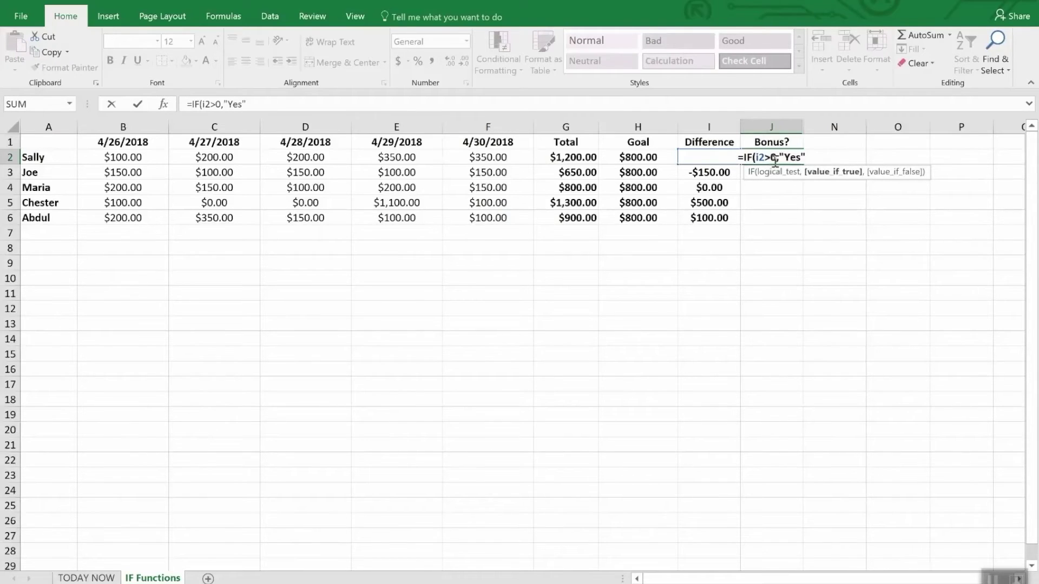
{"action": "type", "text": ",No"}
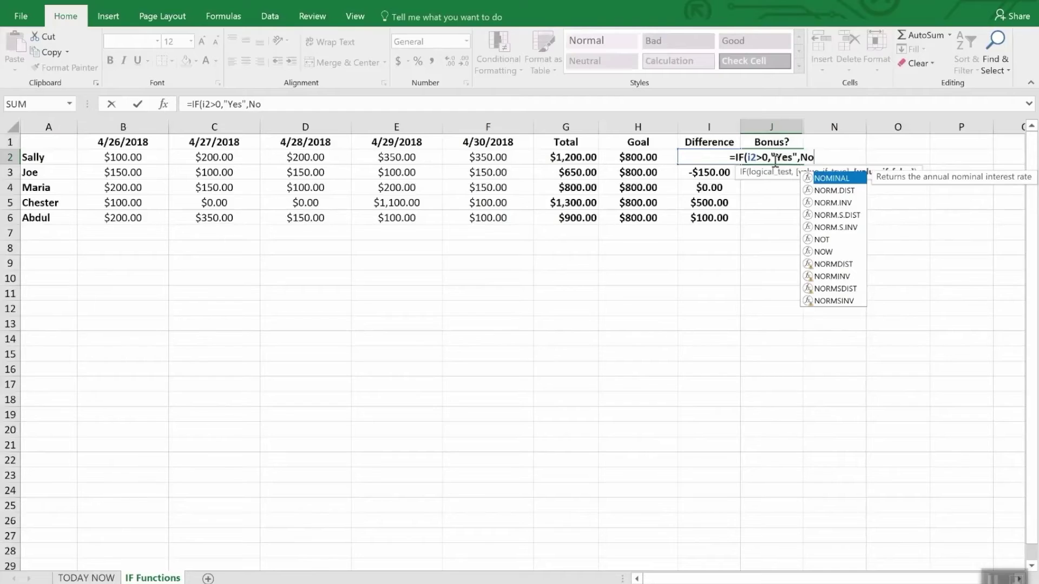
{"action": "key", "text": "BackSpace"}
{"action": "key", "text": "BackSpace"}
{"action": "type", "text": "\""}
{"action": "type", "text": "N"}
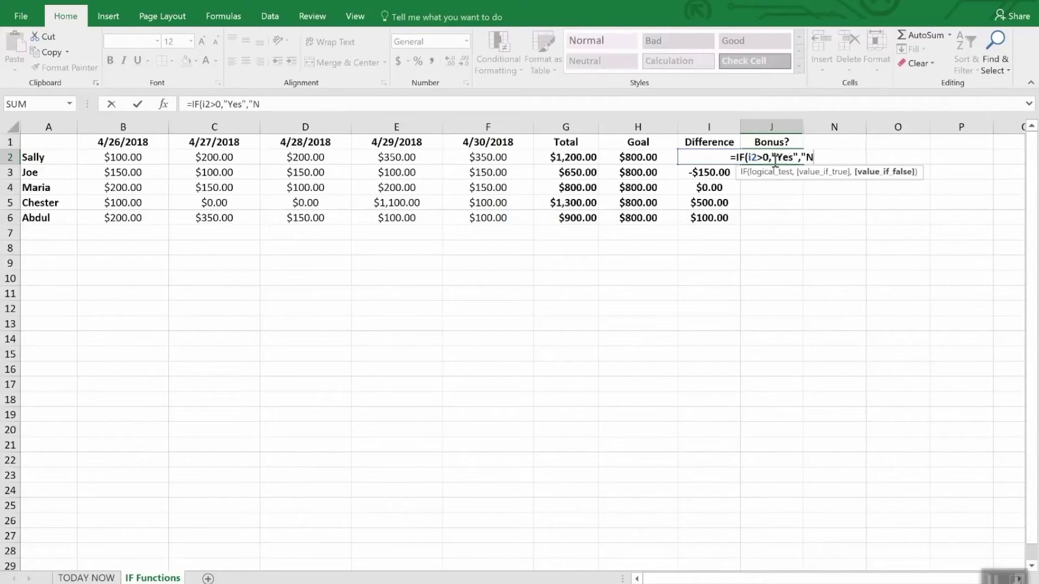
{"action": "type", "text": "o\")"}
{"action": "key", "text": "Return"}
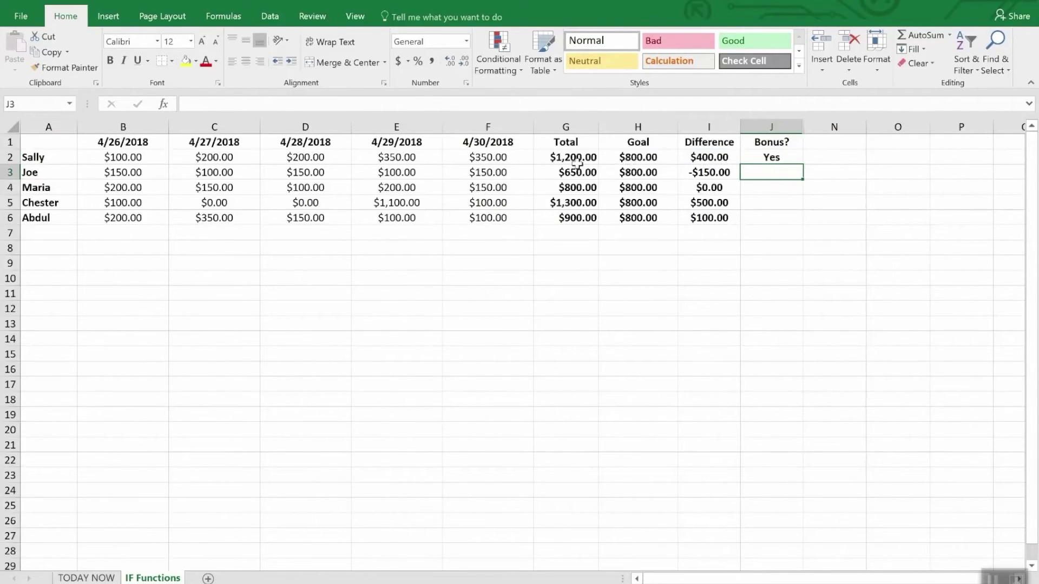
Step: Fill the Bonus? formula from J2 down through J6
{"action": "left_click", "coordinate": [780, 199]}
{"action": "left_click", "coordinate": [774, 158]}
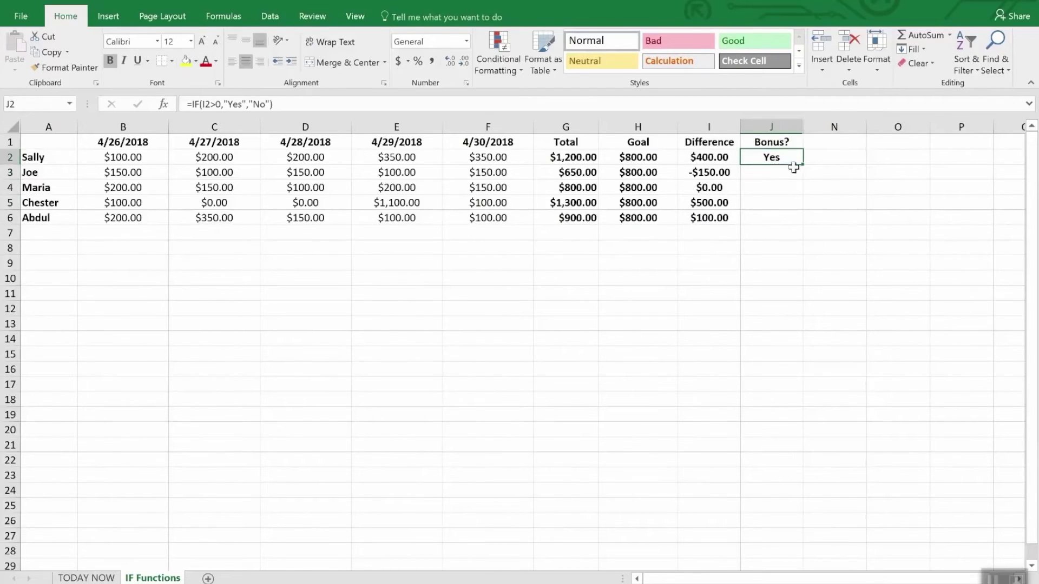
{"action": "left_click_drag", "start_coordinate": [803, 164], "coordinate": [803, 225]}
{"action": "left_click", "coordinate": [789, 262]}
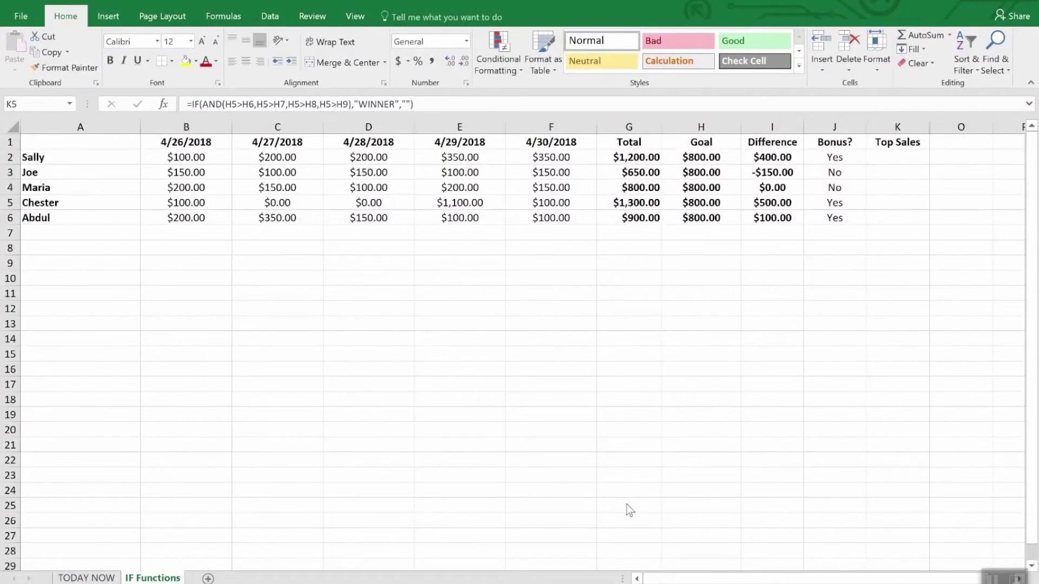
Step: Enter =IF(and(i5>i2,I5>i3,I5>i4,I5>i6),"WINNER","") in cell K5 under Top Sales
{"action": "left_click", "coordinate": [899, 142]}
{"action": "left_click", "coordinate": [899, 143]}
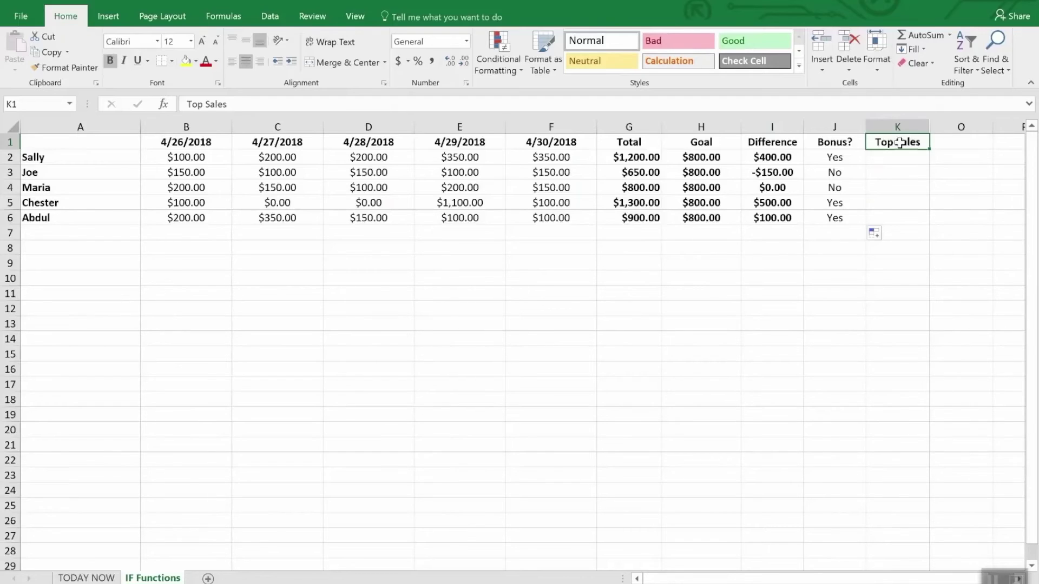
{"action": "left_click", "coordinate": [885, 206]}
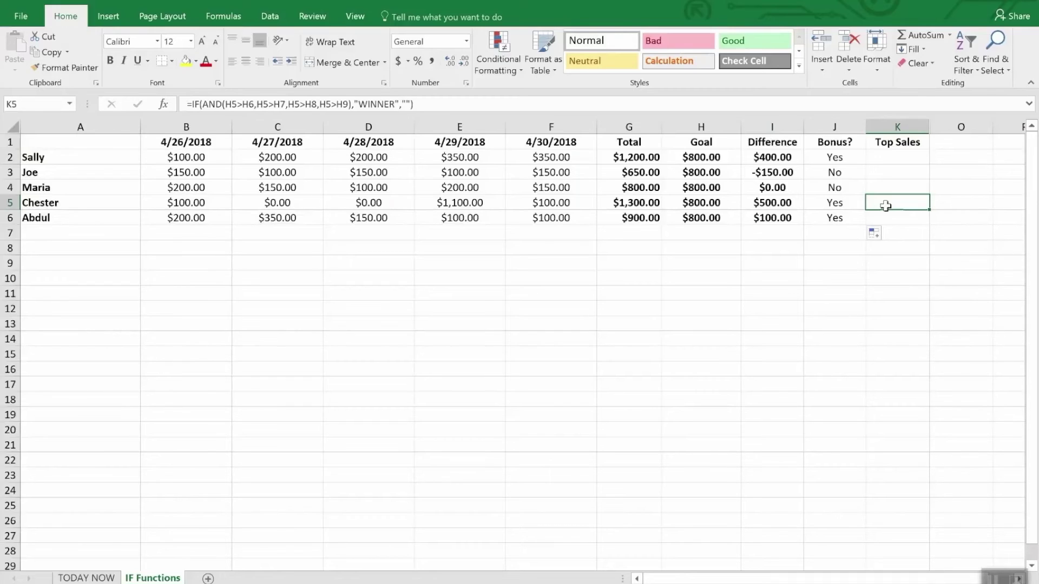
{"action": "type", "text": "="}
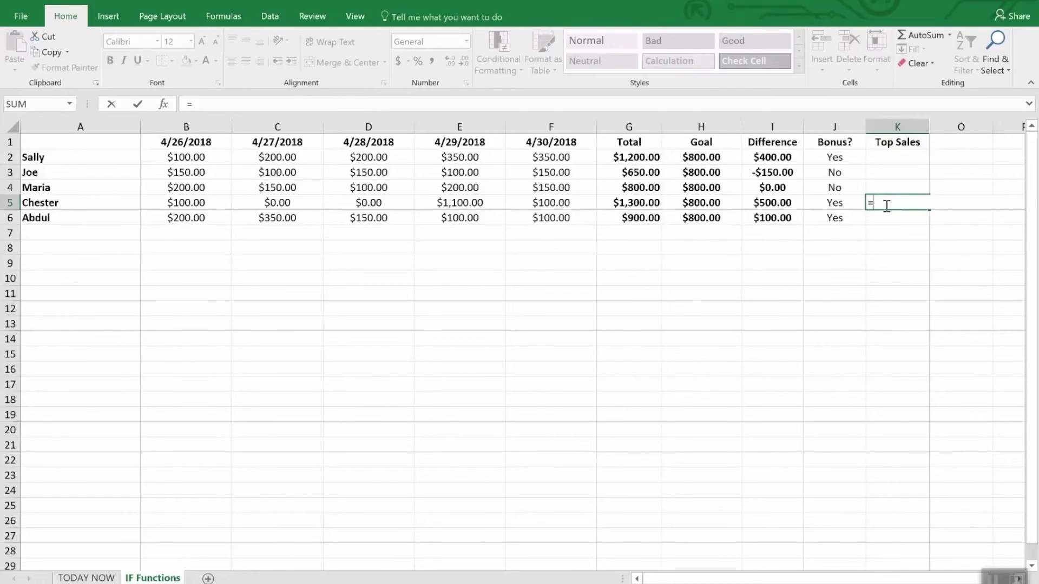
{"action": "type", "text": "I"}
{"action": "key", "text": "Tab"}
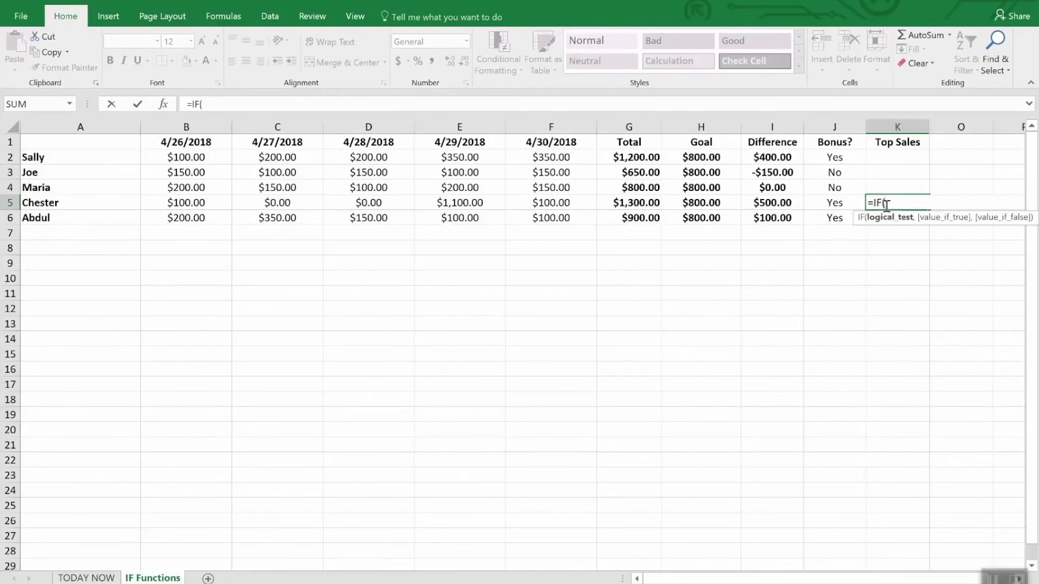
{"action": "type", "text": "and("}
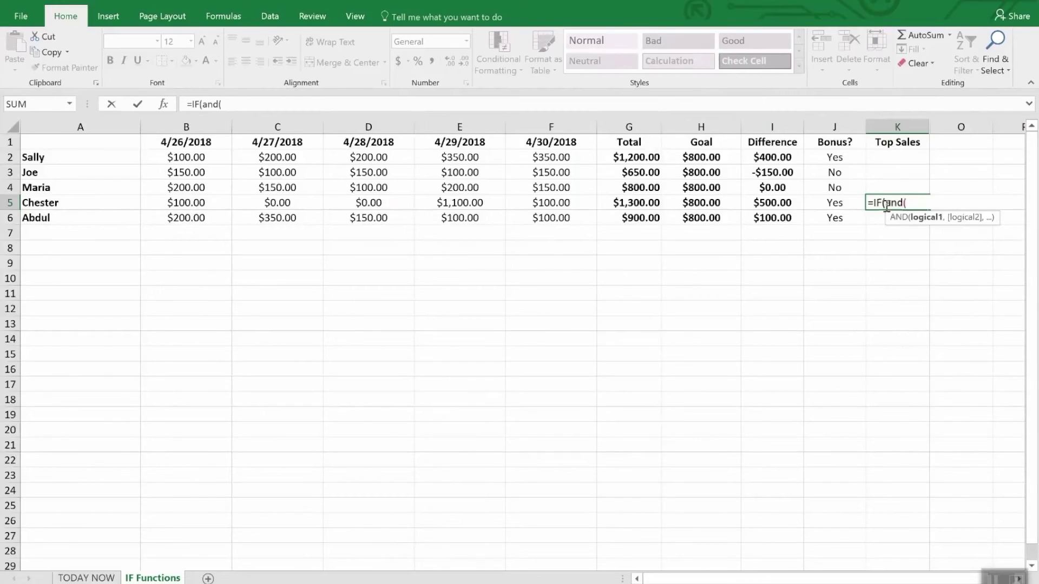
{"action": "type", "text": "i5>i2,I"}
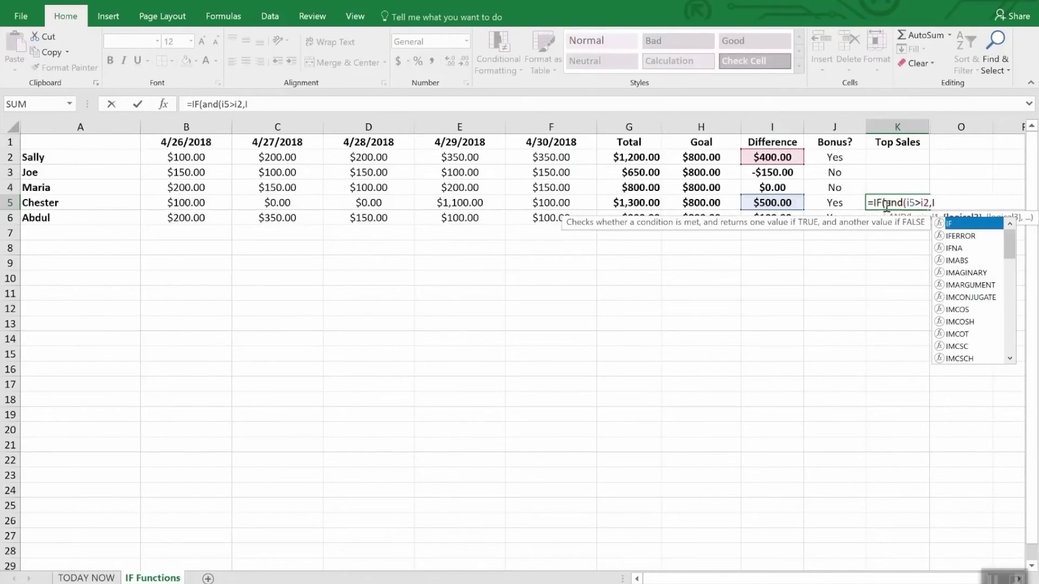
{"action": "type", "text": "5>i3"}
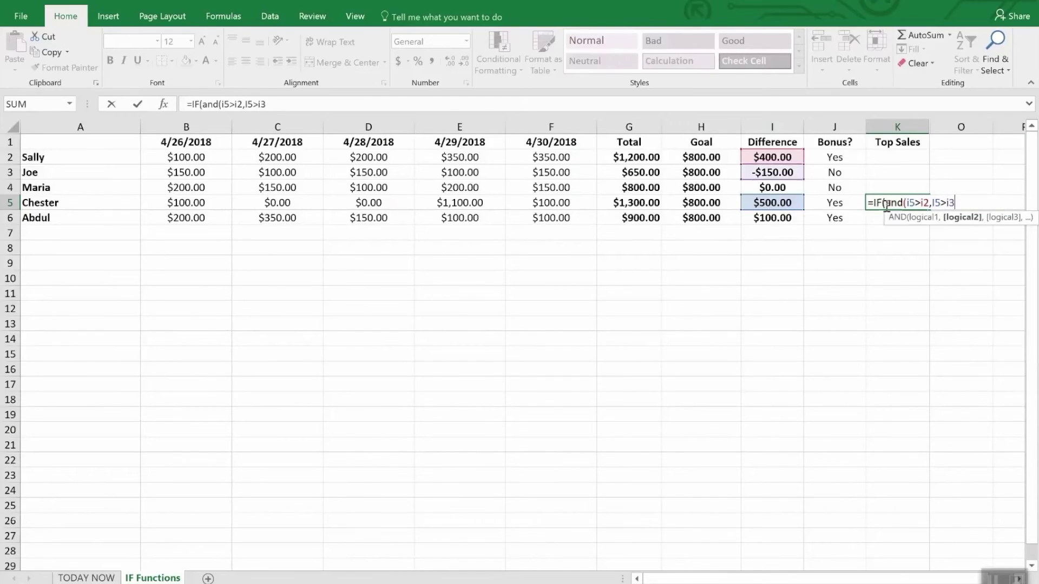
{"action": "type", "text": ",I"}
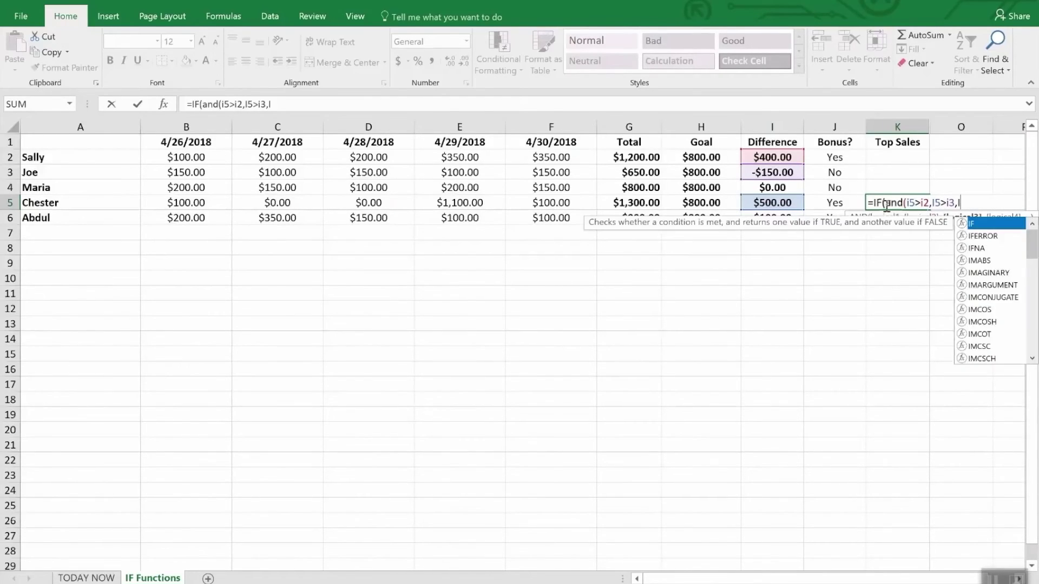
{"action": "type", "text": "4>"}
{"action": "key", "text": "BackSpace"}
{"action": "key", "text": "BackSpace"}
{"action": "type", "text": "5"}
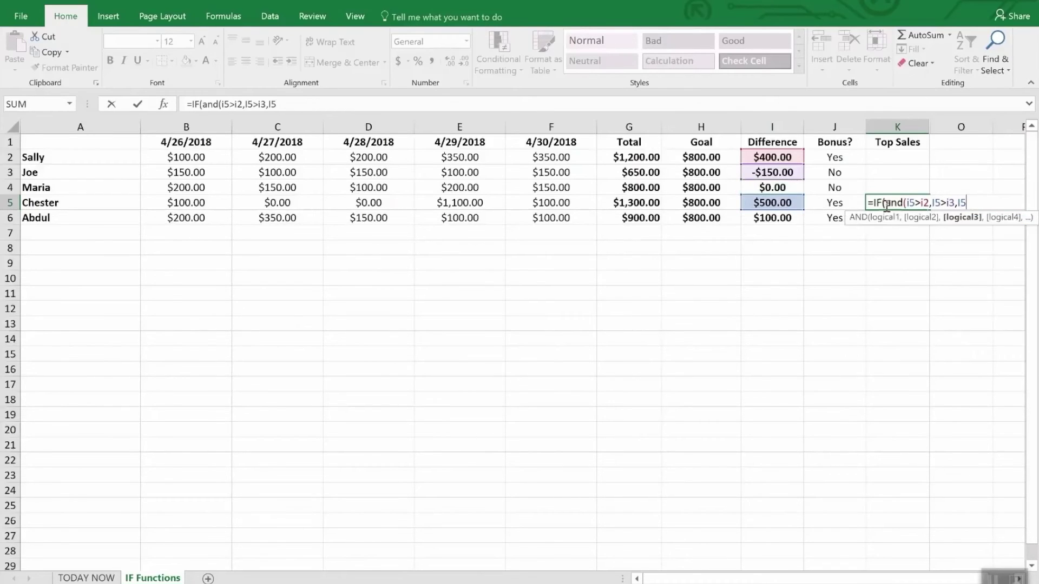
{"action": "type", "text": ">i4)"}
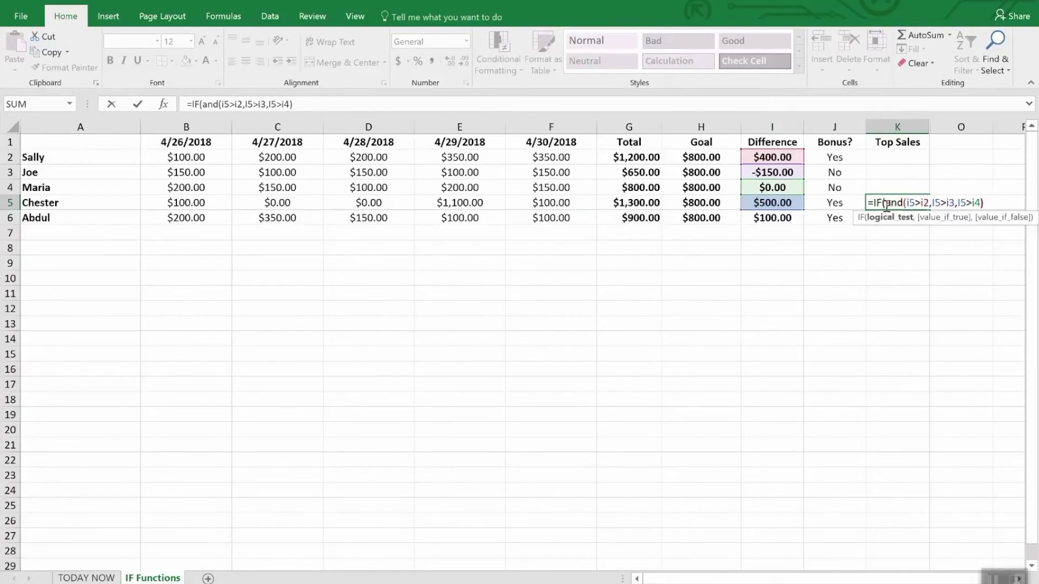
{"action": "key", "text": "BackSpace"}
{"action": "type", "text": ",I5>"}
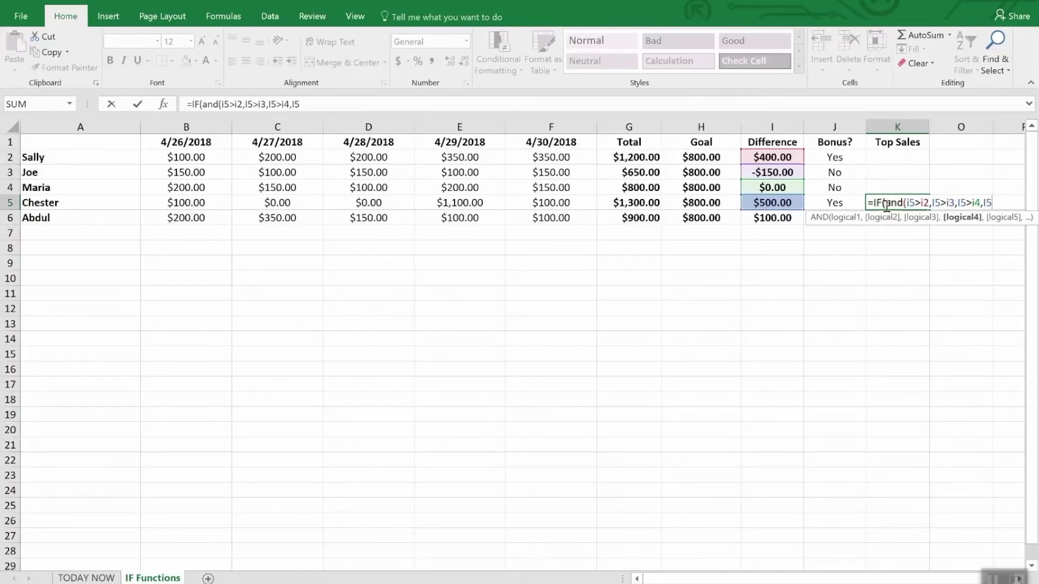
{"action": "type", "text": "i"}
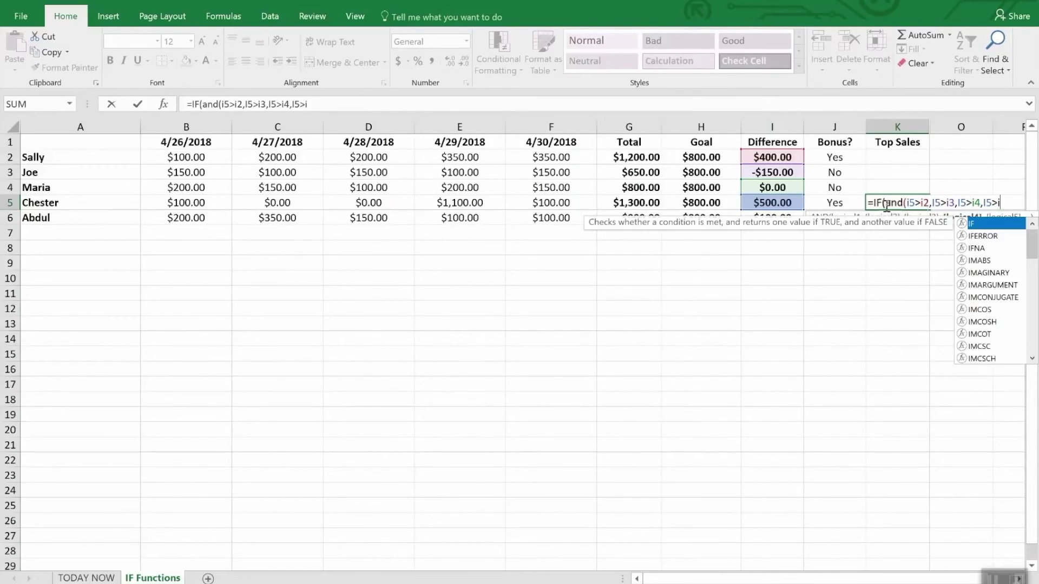
{"action": "type", "text": "6),\"W"}
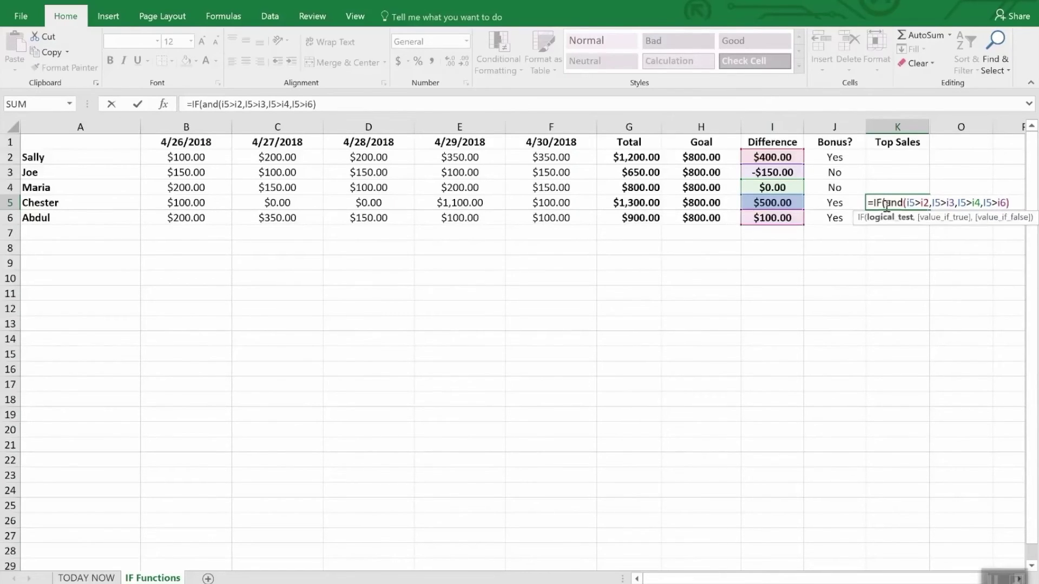
{"action": "type", "text": "I"}
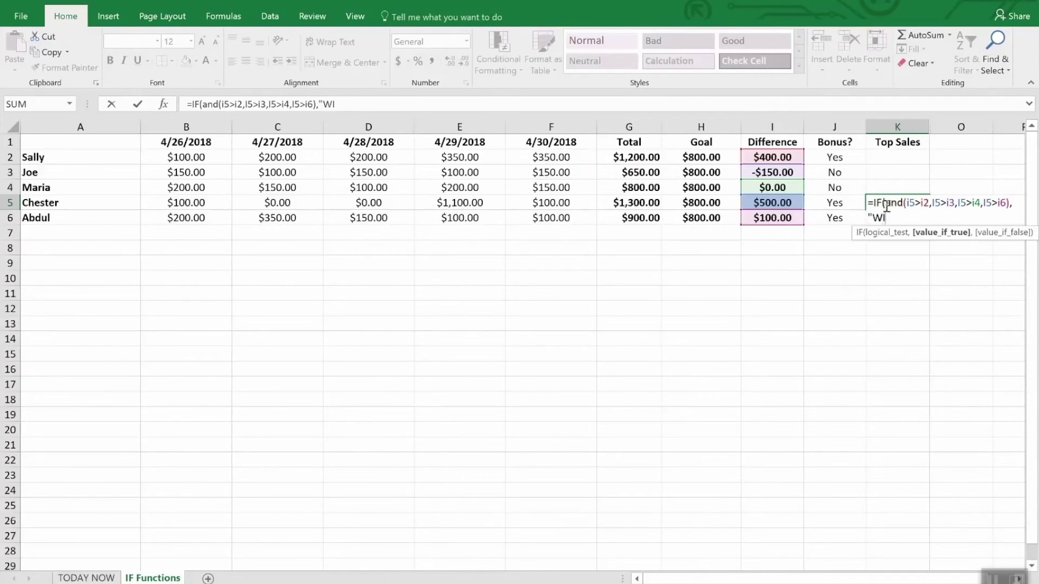
{"action": "type", "text": "NNER\",\"\""}
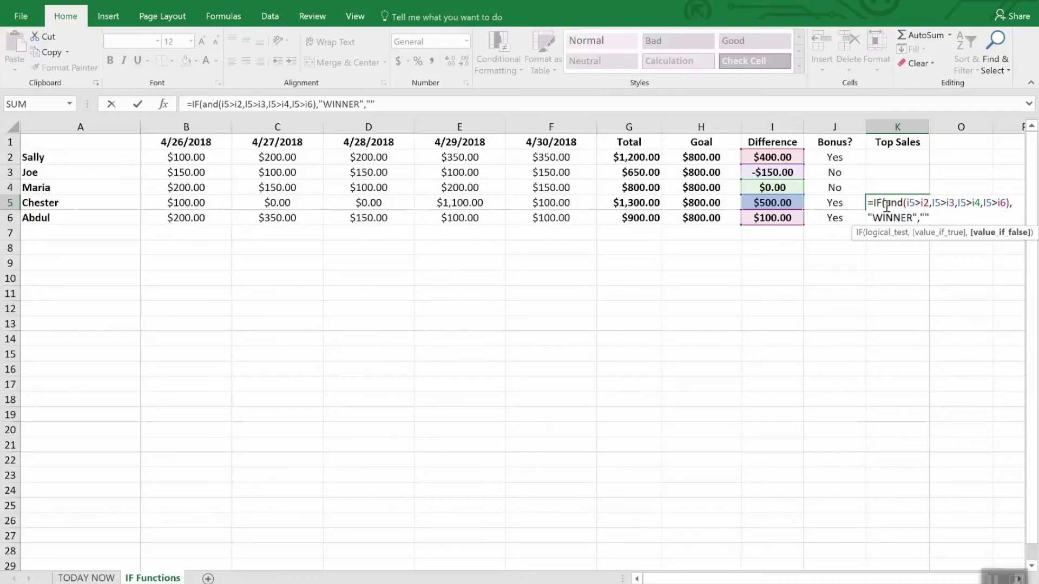
{"action": "type", "text": ")"}
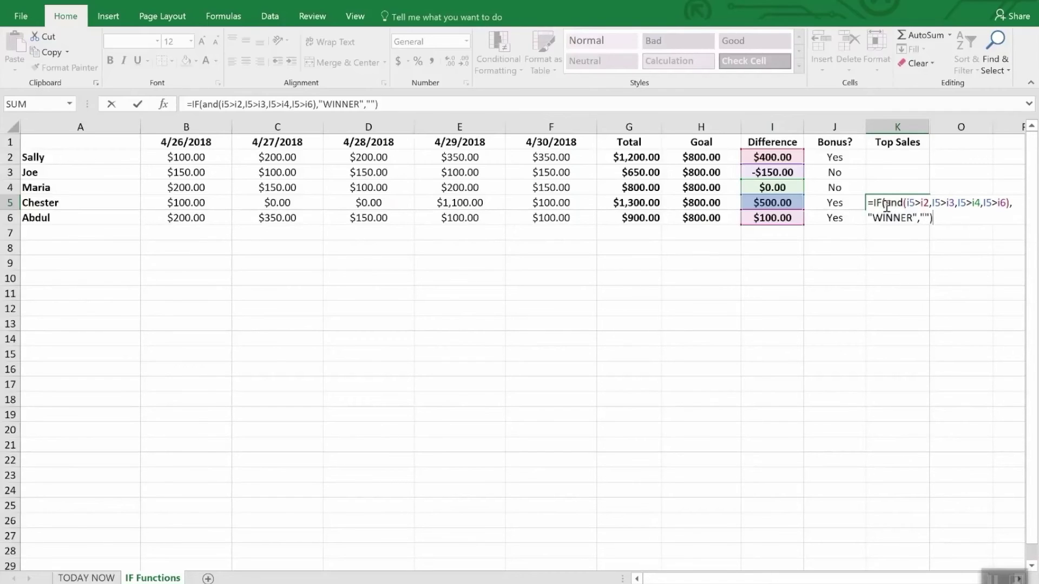
{"action": "key", "text": "Return"}
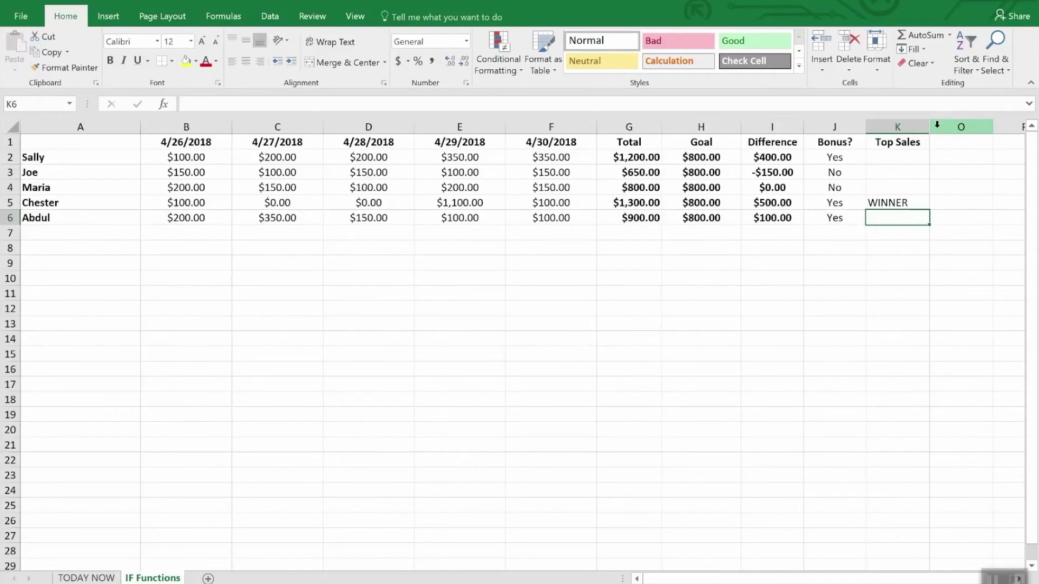
Step: Unhide the columns between K and O and inspect the Top Sales formulas in L2, K5 and L3
{"action": "left_click_drag", "start_coordinate": [918, 126], "coordinate": [937, 127]}
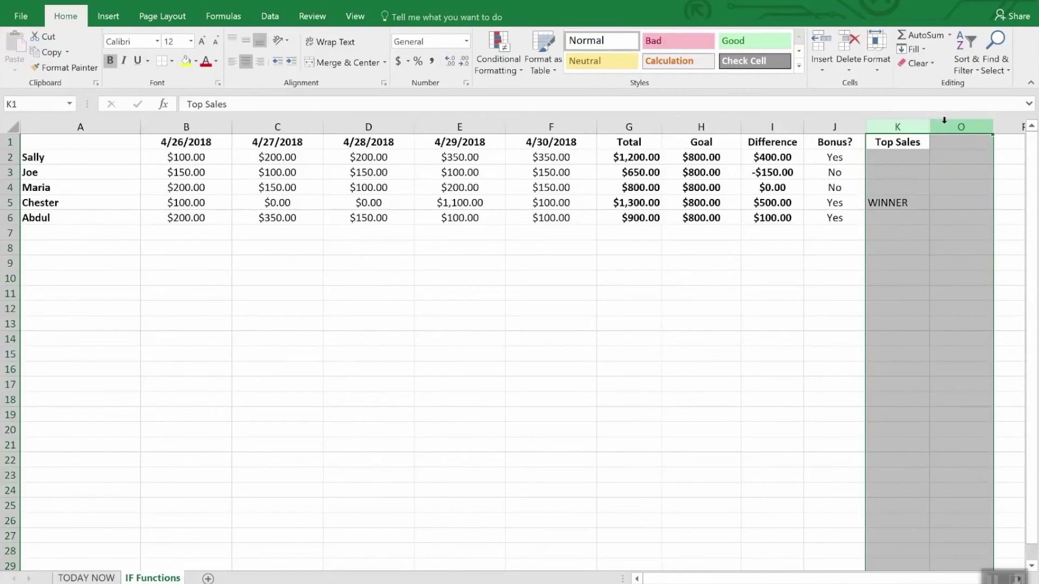
{"action": "right_click", "coordinate": [944, 128]}
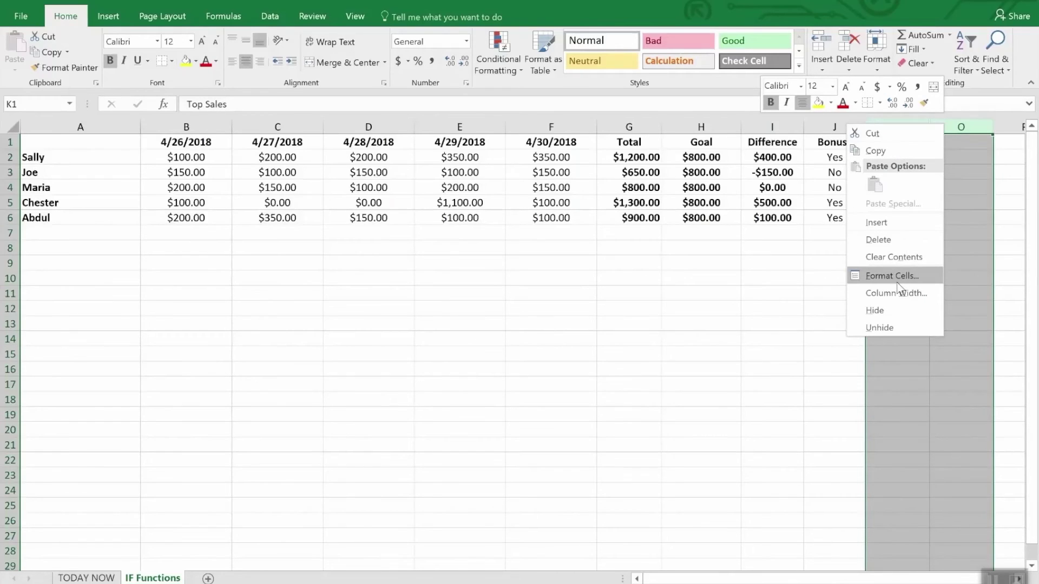
{"action": "left_click", "coordinate": [892, 324]}
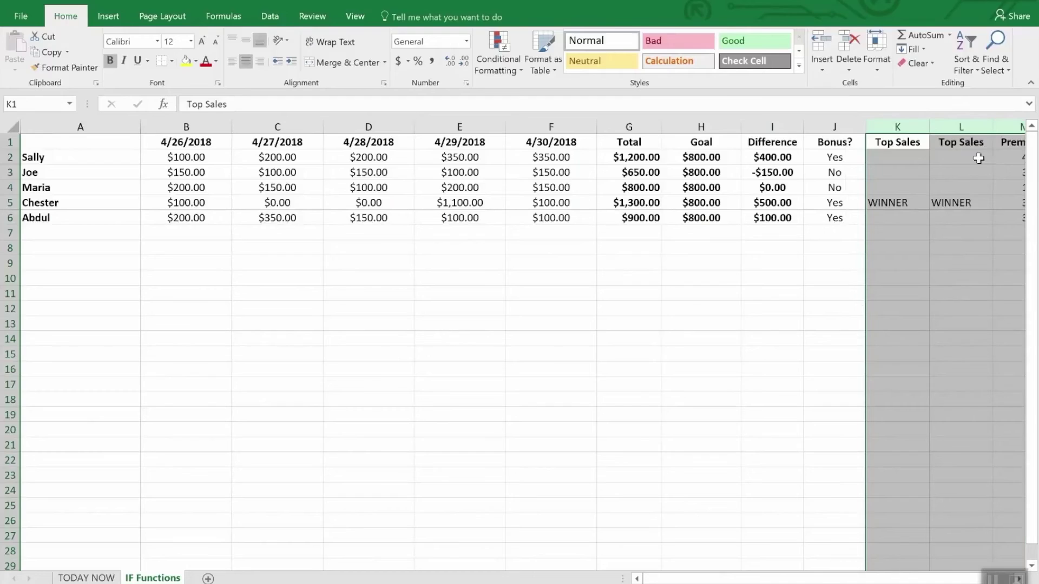
{"action": "left_click", "coordinate": [947, 262]}
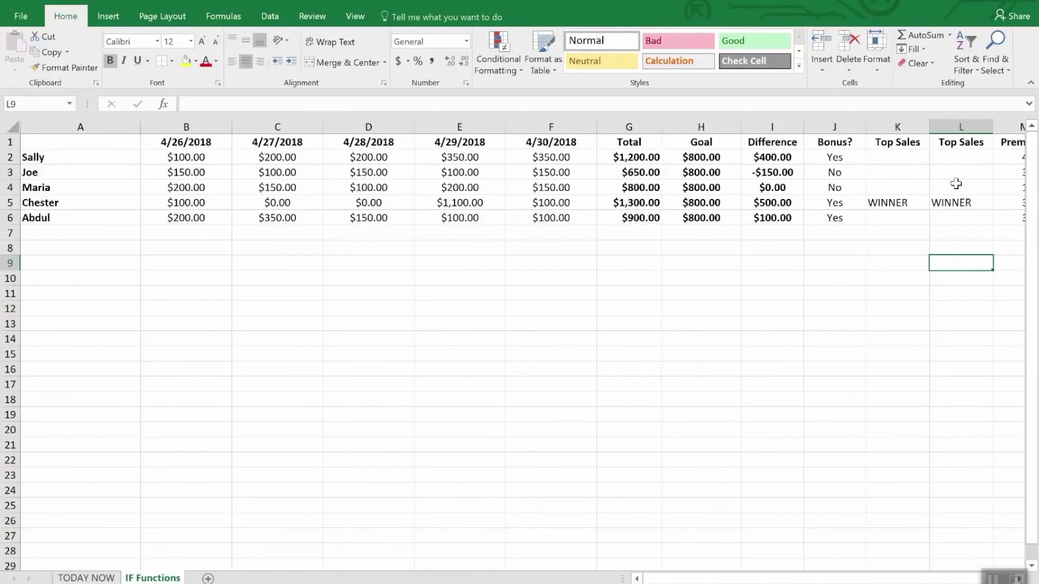
{"action": "left_click", "coordinate": [954, 156]}
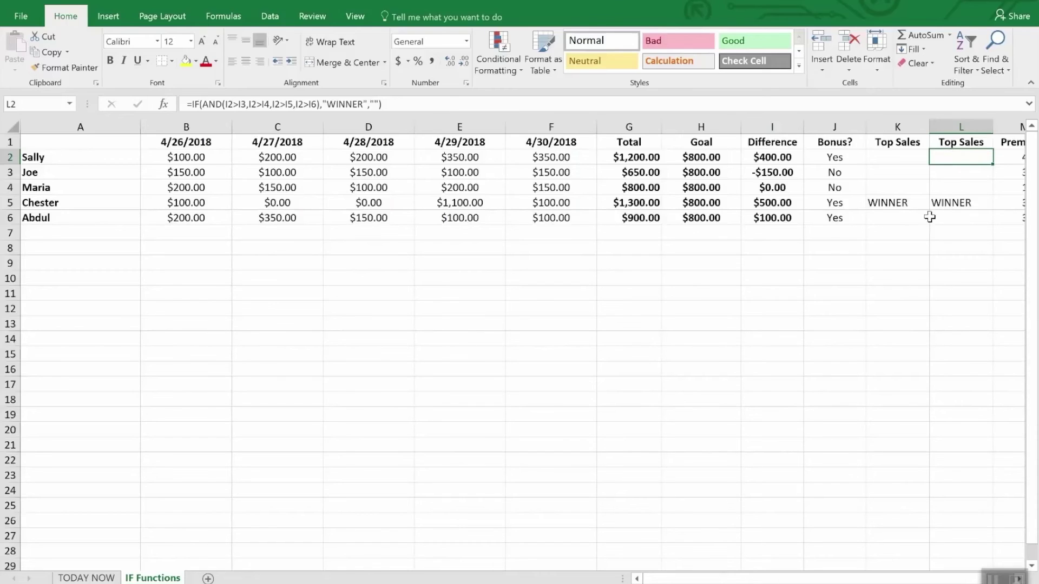
{"action": "left_click", "coordinate": [912, 205]}
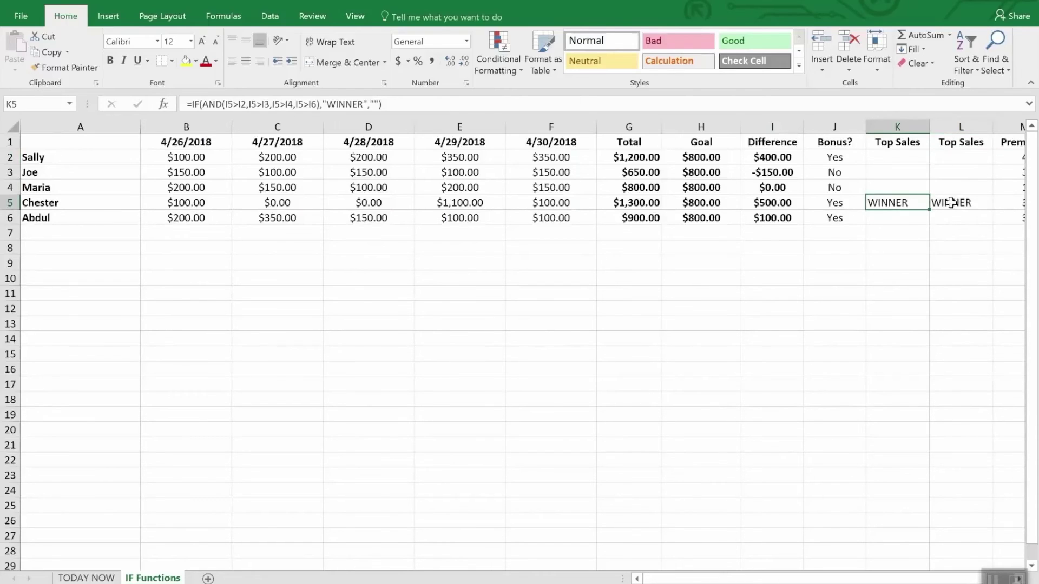
{"action": "left_click", "coordinate": [955, 157]}
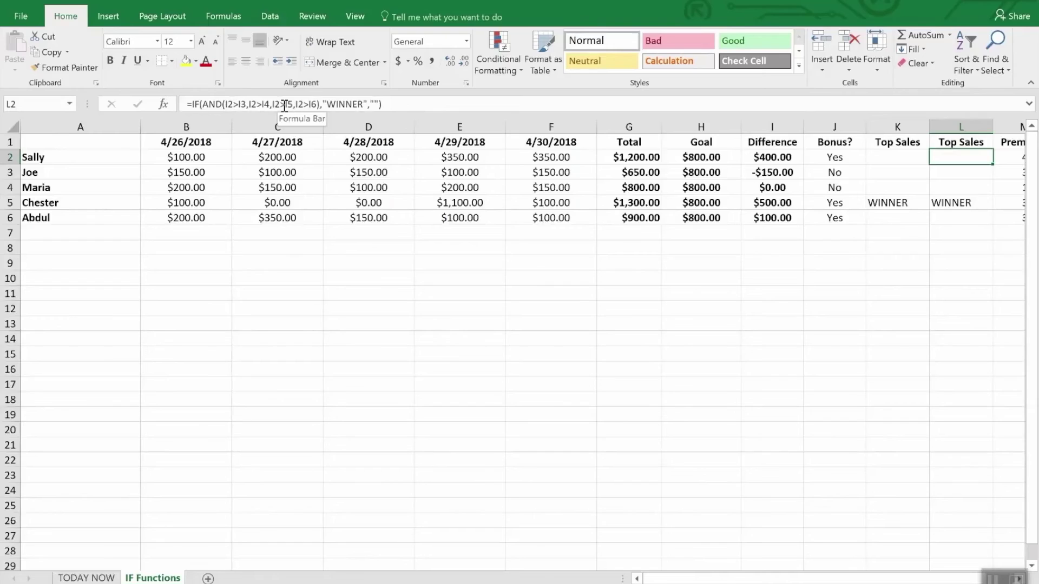
{"action": "left_click", "coordinate": [946, 172]}
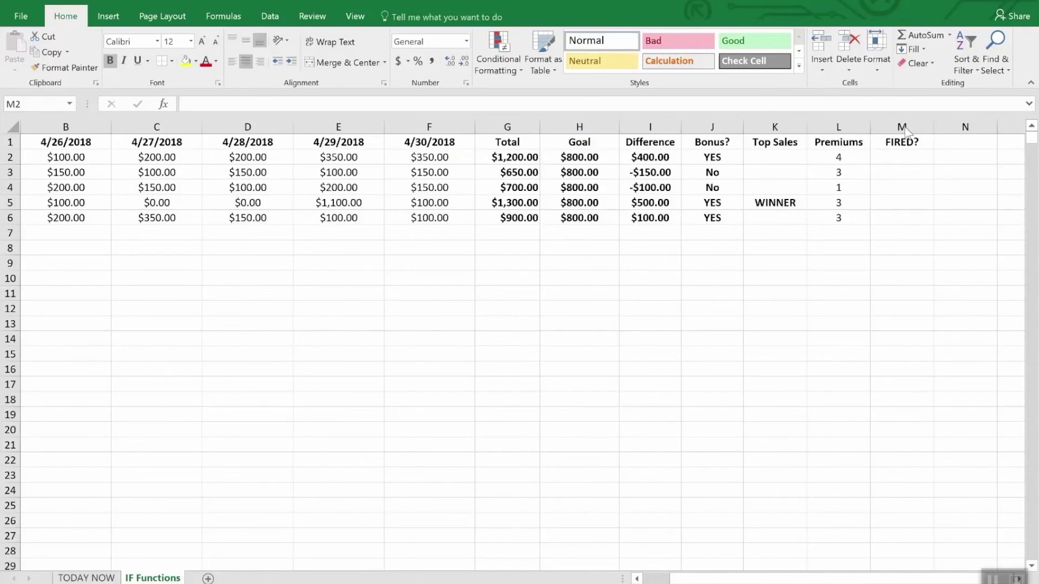
Step: Enter the formula =IF(OR(I2>=0,L2>2),"Safe","FIRED") in cell M2 under FIRED?
{"action": "left_click", "coordinate": [908, 160]}
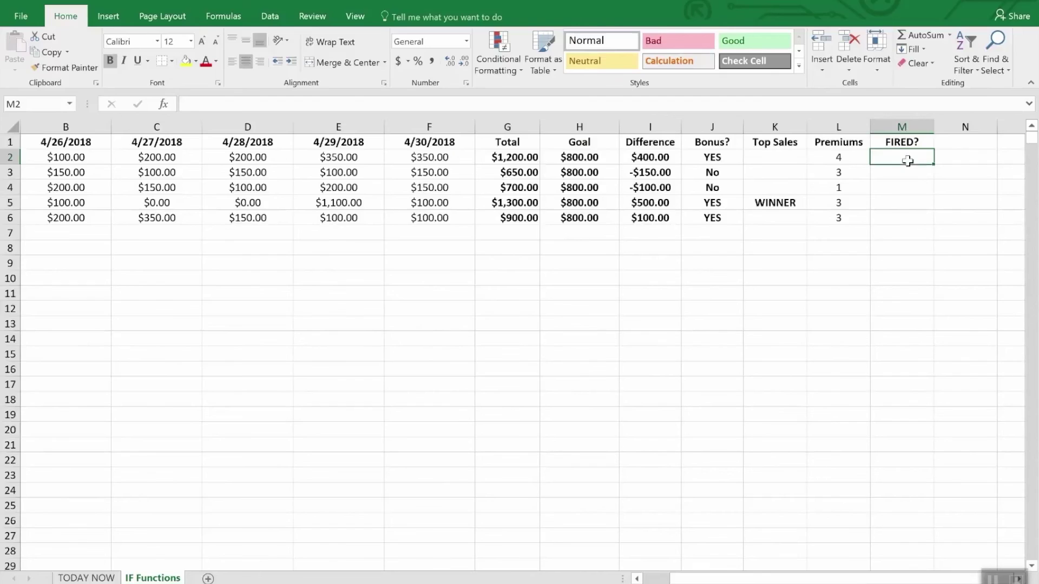
{"action": "type", "text": "=if9Or"}
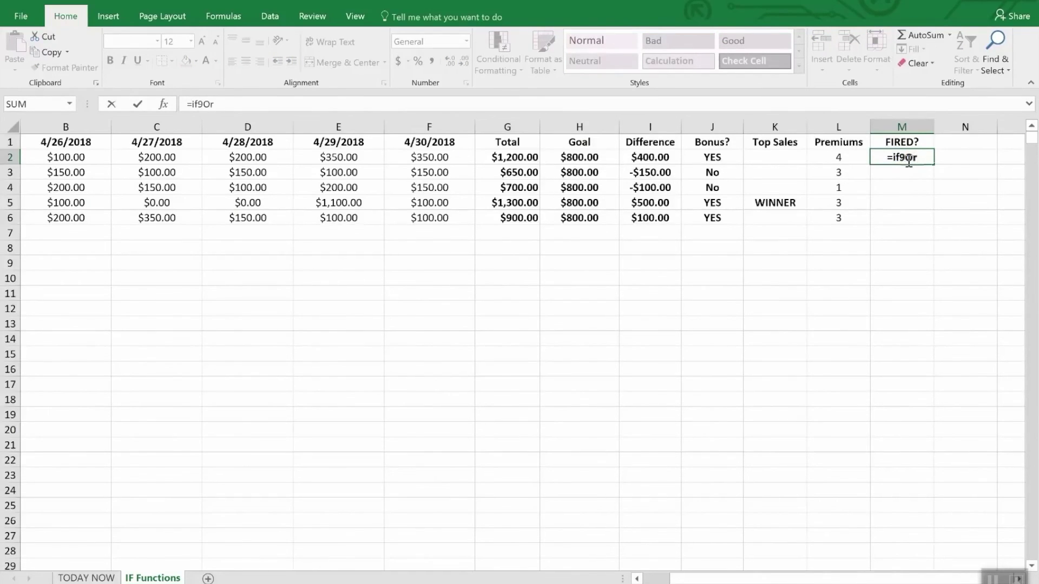
{"action": "key", "text": "BackSpace"}
{"action": "key", "text": "BackSpace"}
{"action": "key", "text": "BackSpace"}
{"action": "type", "text": "(or"}
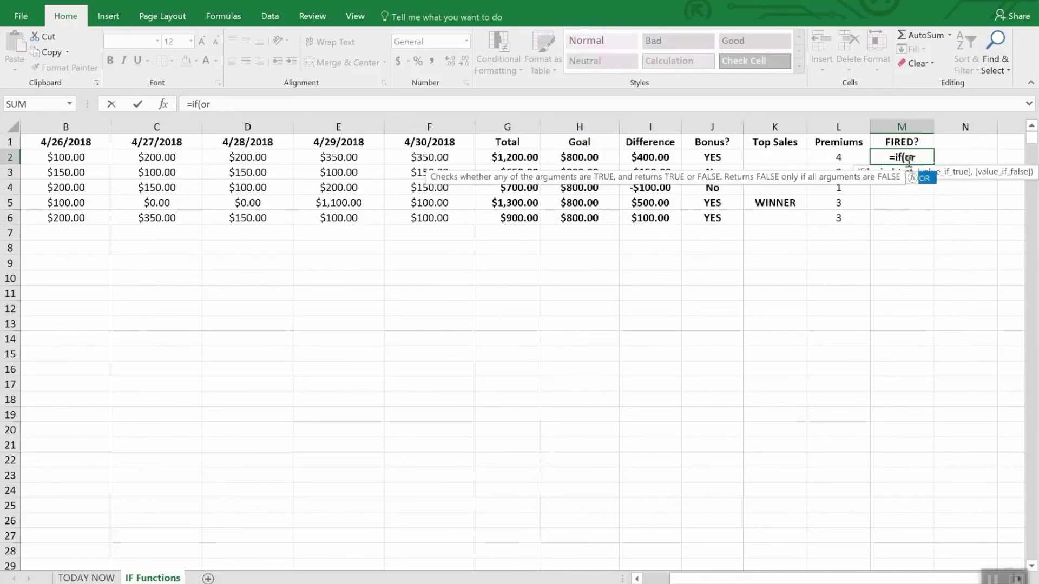
{"action": "type", "text": "("}
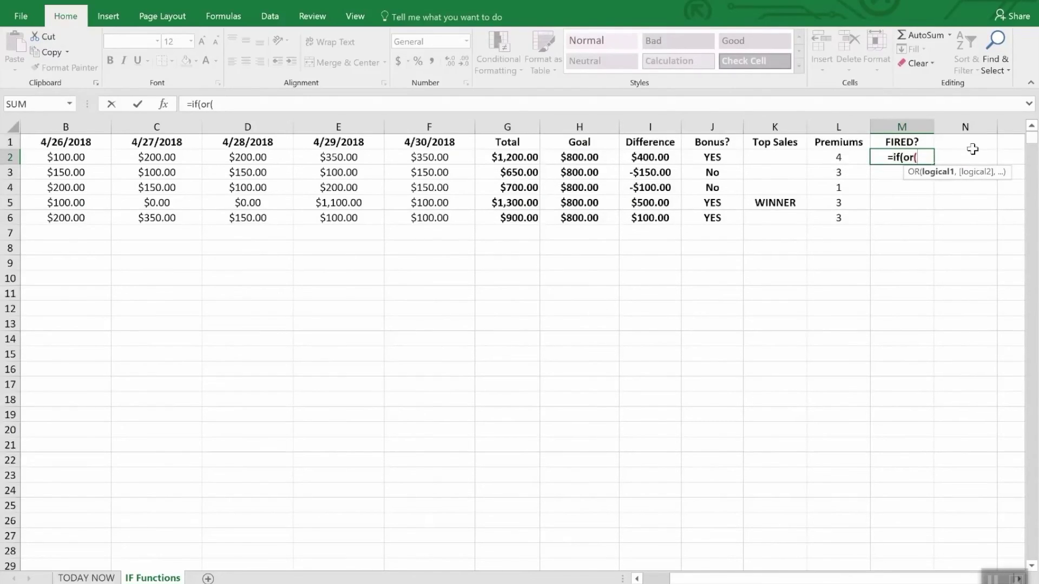
{"action": "type", "text": "i2"}
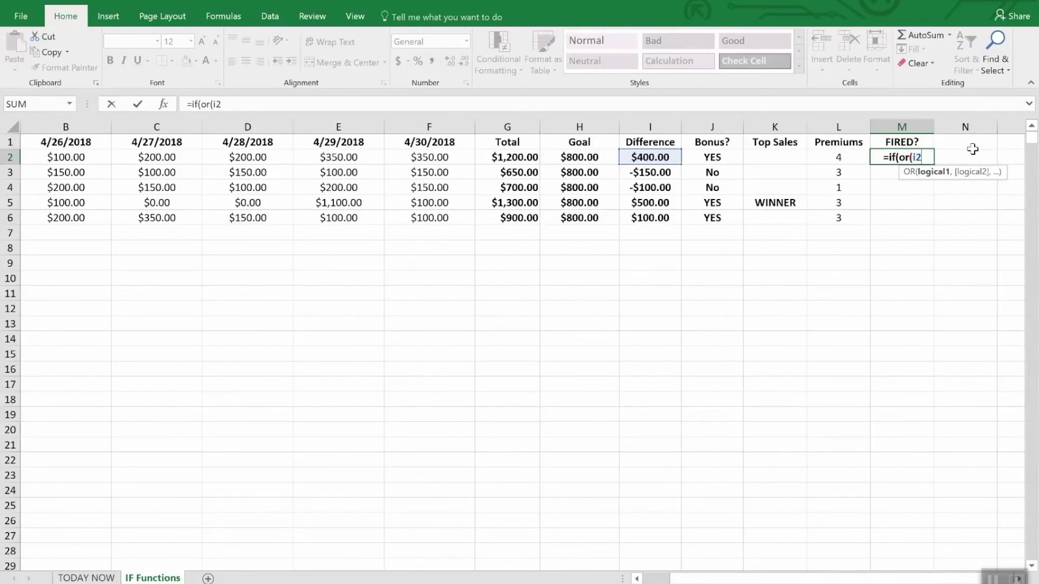
{"action": "type", "text": ">"}
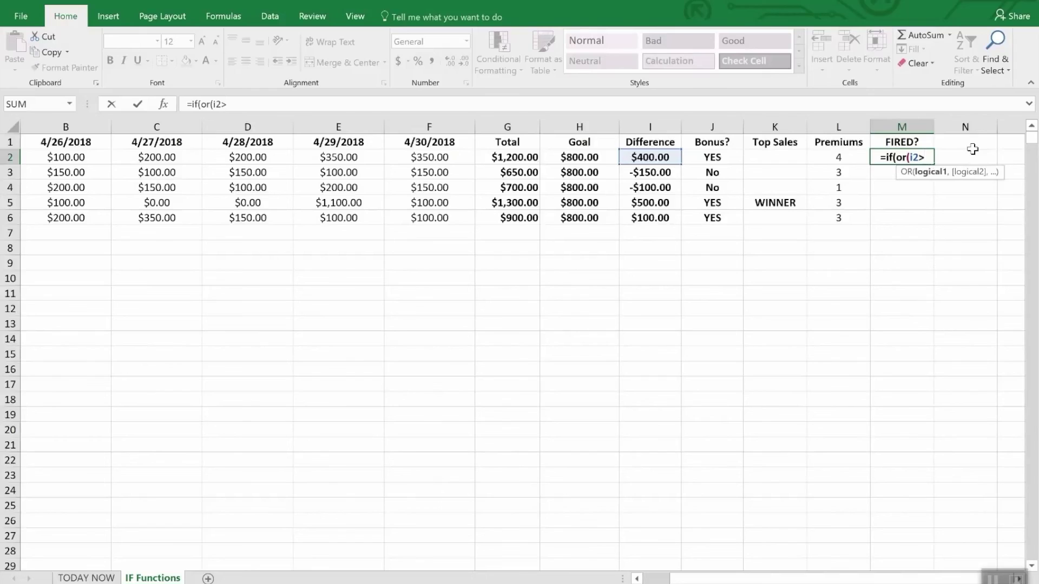
{"action": "type", "text": "="}
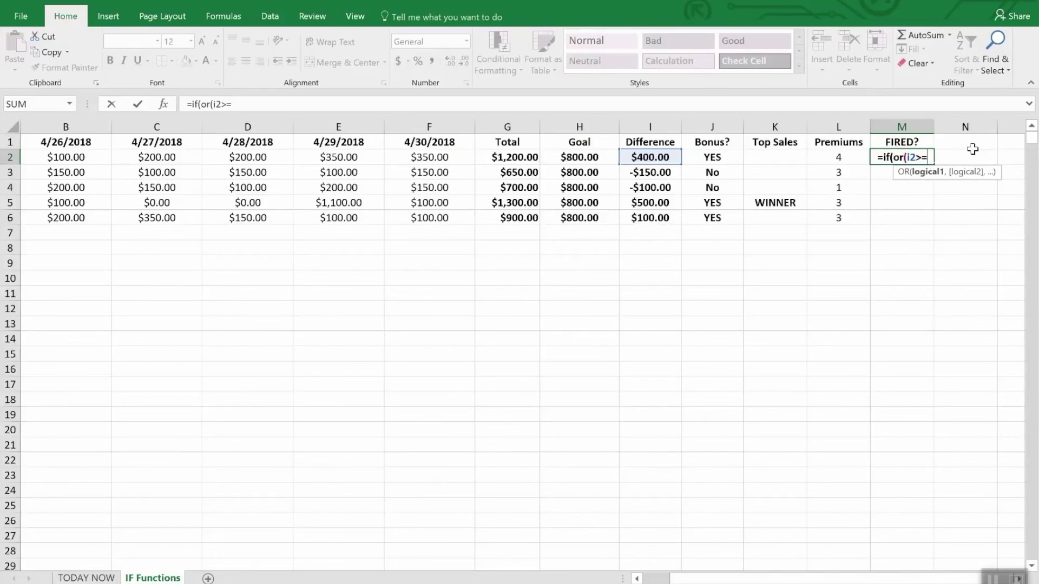
{"action": "type", "text": "0,"}
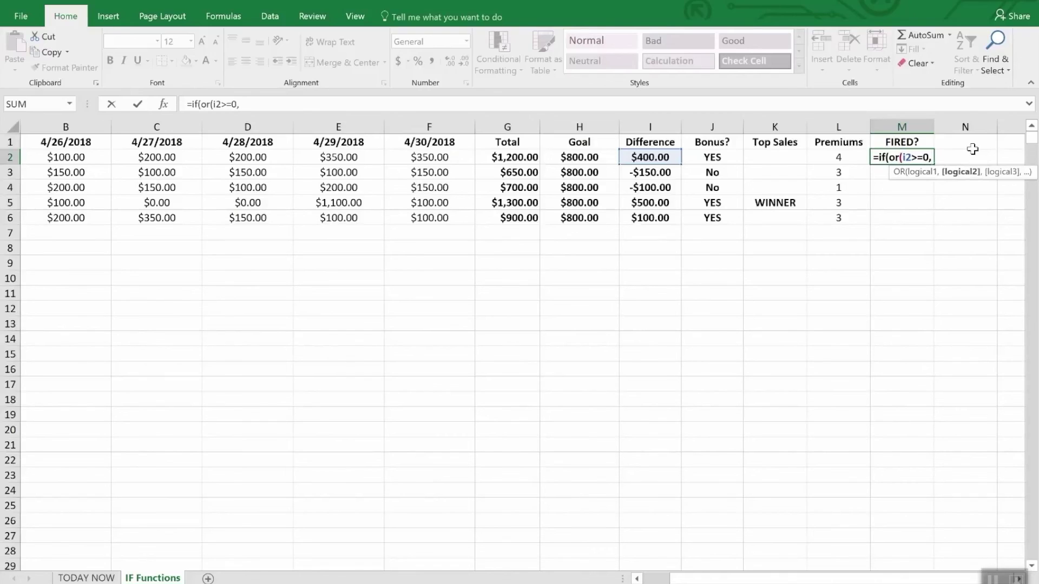
{"action": "type", "text": "l2"}
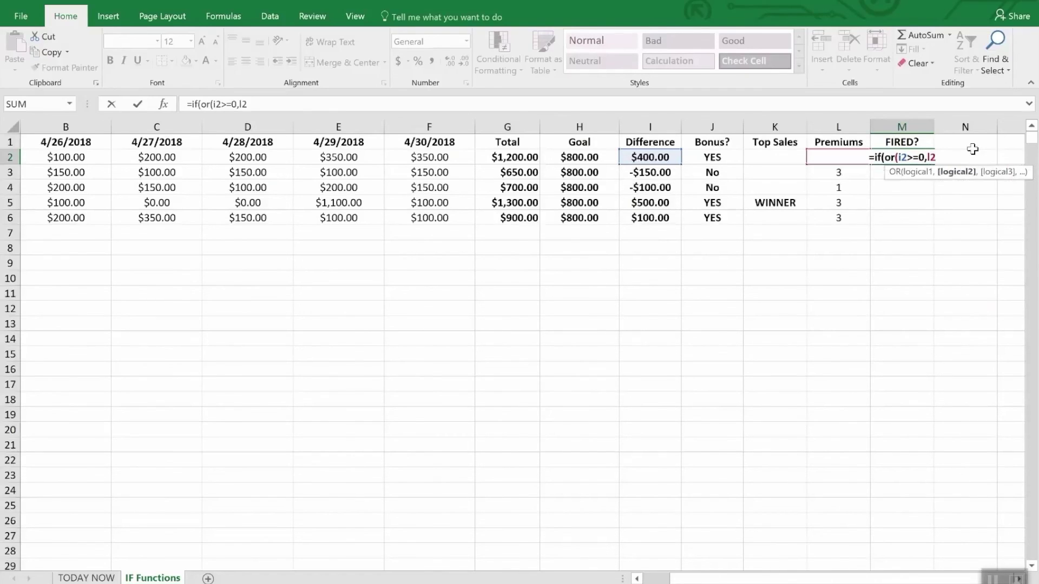
{"action": "type", "text": ">2)\""}
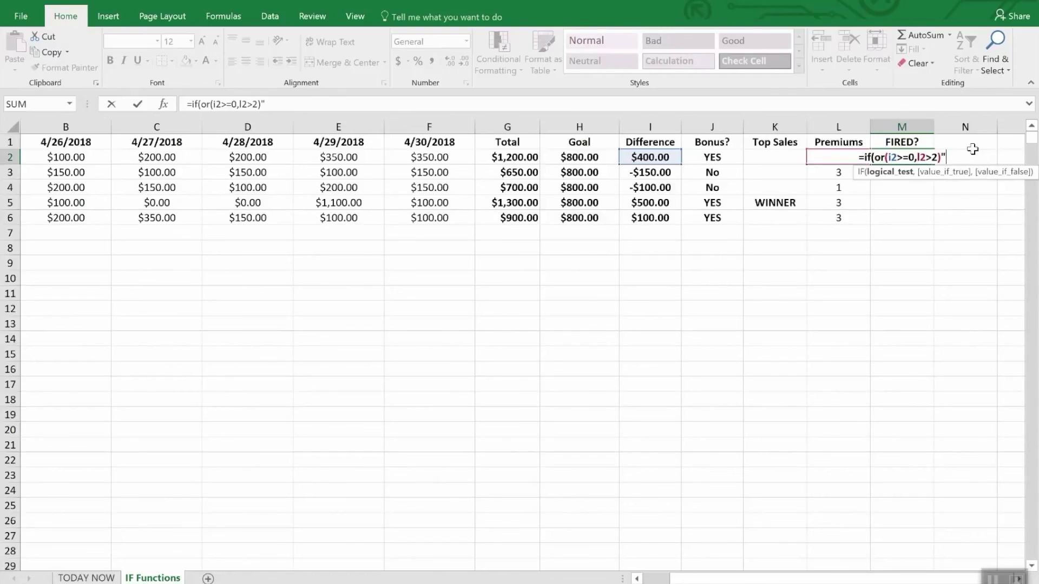
{"action": "key", "text": "BackSpace"}
{"action": "type", "text": ","}
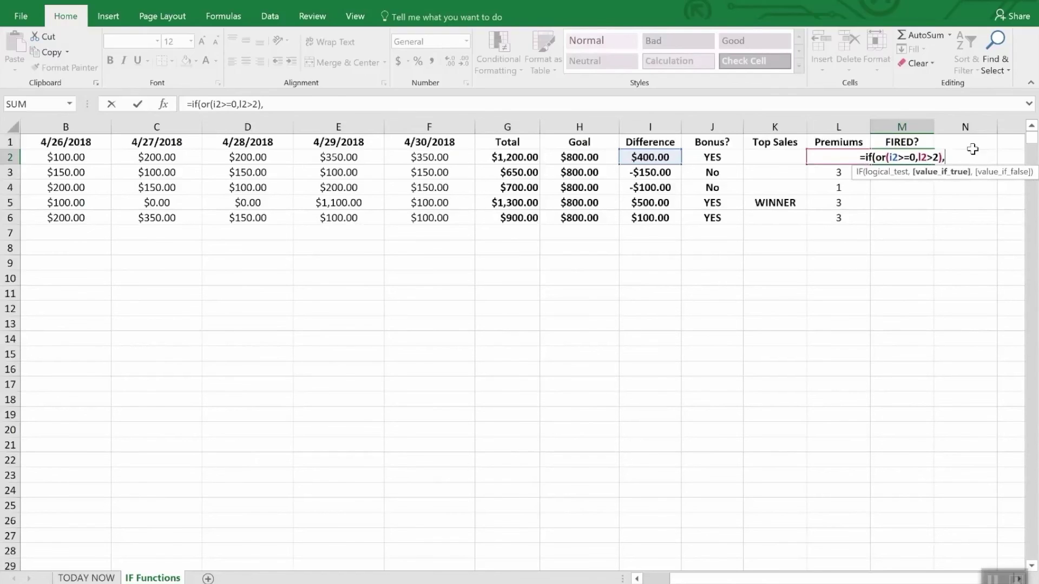
{"action": "type", "text": "\"Saf"}
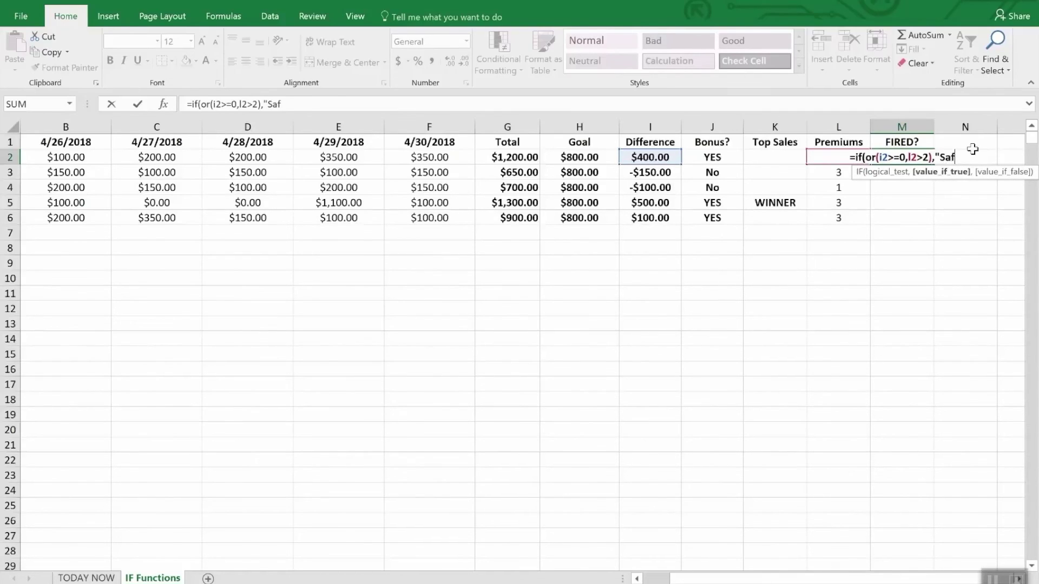
{"action": "type", "text": "e\","}
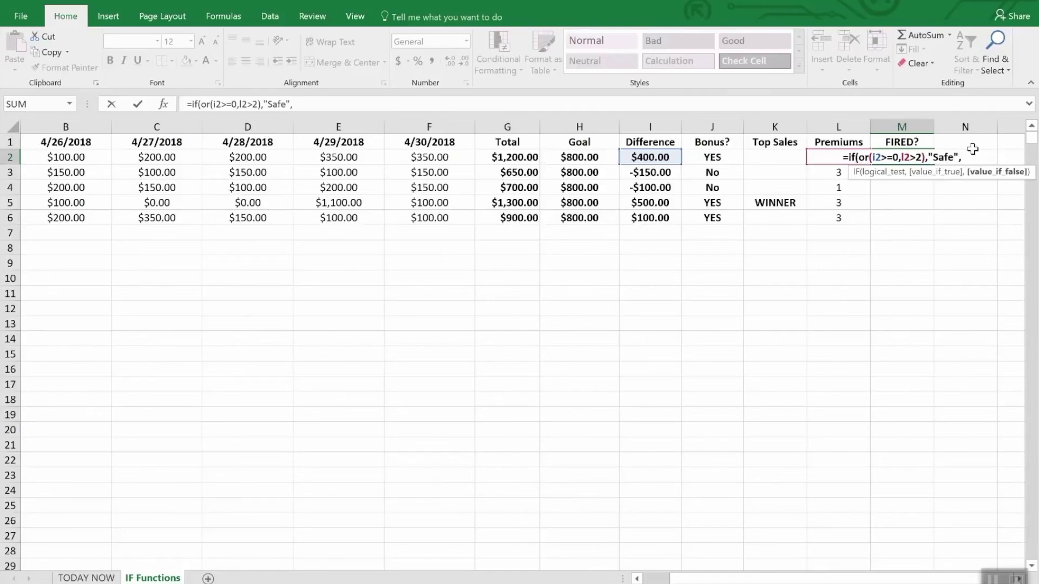
{"action": "type", "text": "\"FIRED\""}
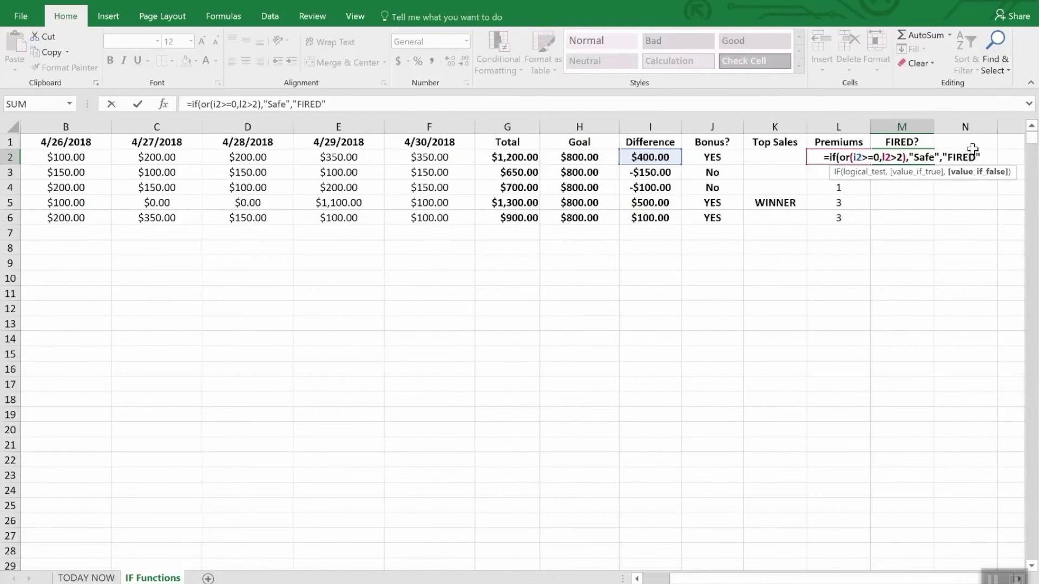
{"action": "key", "text": "Return"}
Step: Fill the FIRED? formula from M2 down through M6, and check the Difference and Premiums cells in row 4
{"action": "key", "text": "Down"}
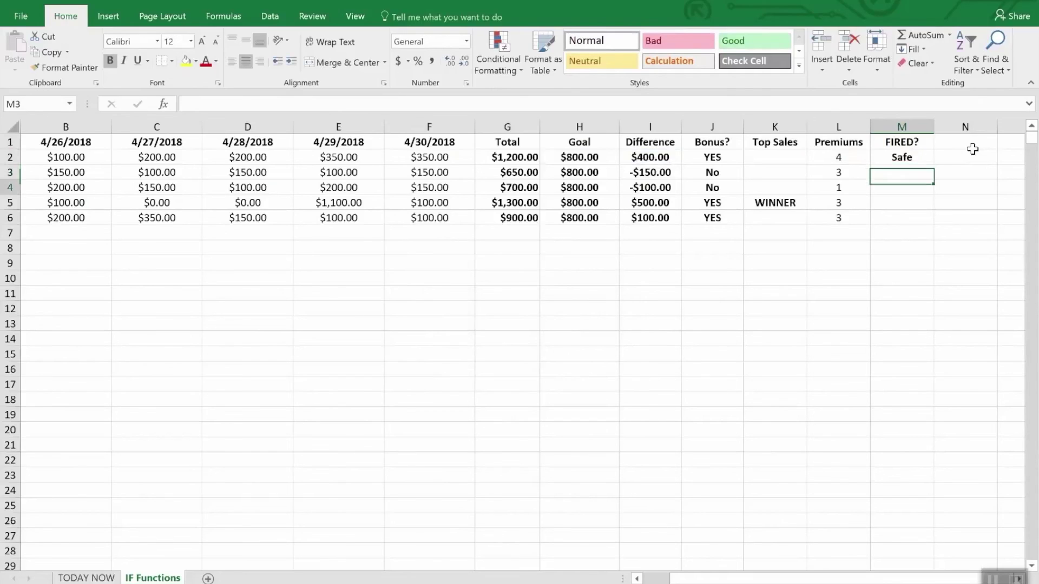
{"action": "key", "text": "Up"}
{"action": "key", "text": "Up"}
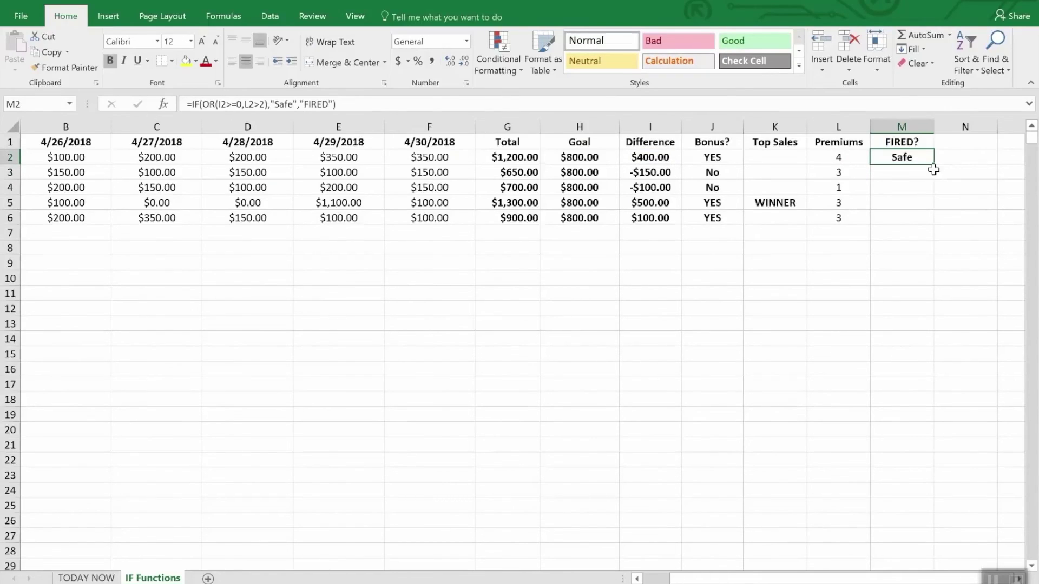
{"action": "left_click_drag", "start_coordinate": [935, 163], "coordinate": [931, 223]}
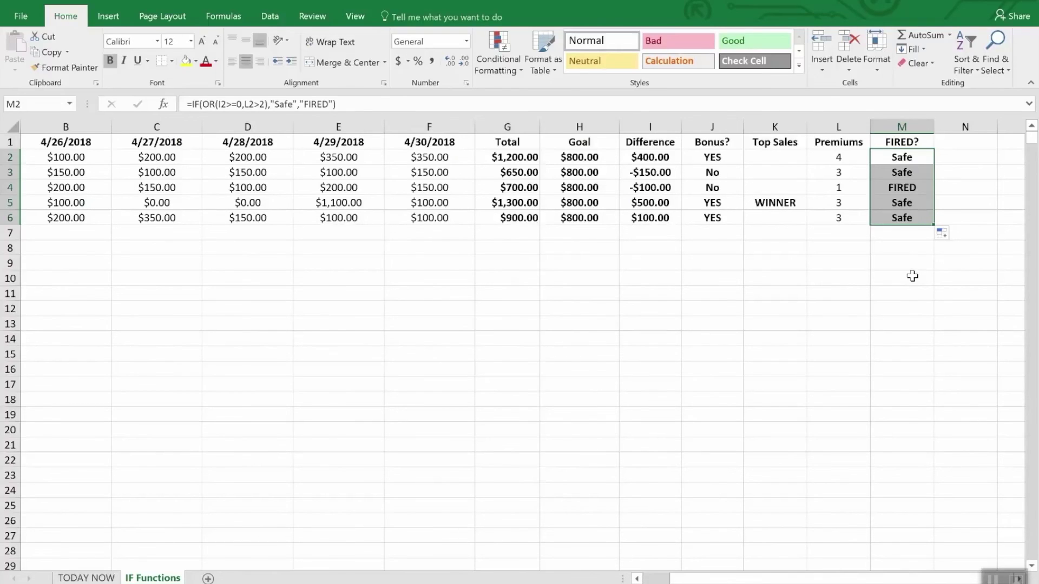
{"action": "left_click", "coordinate": [644, 189]}
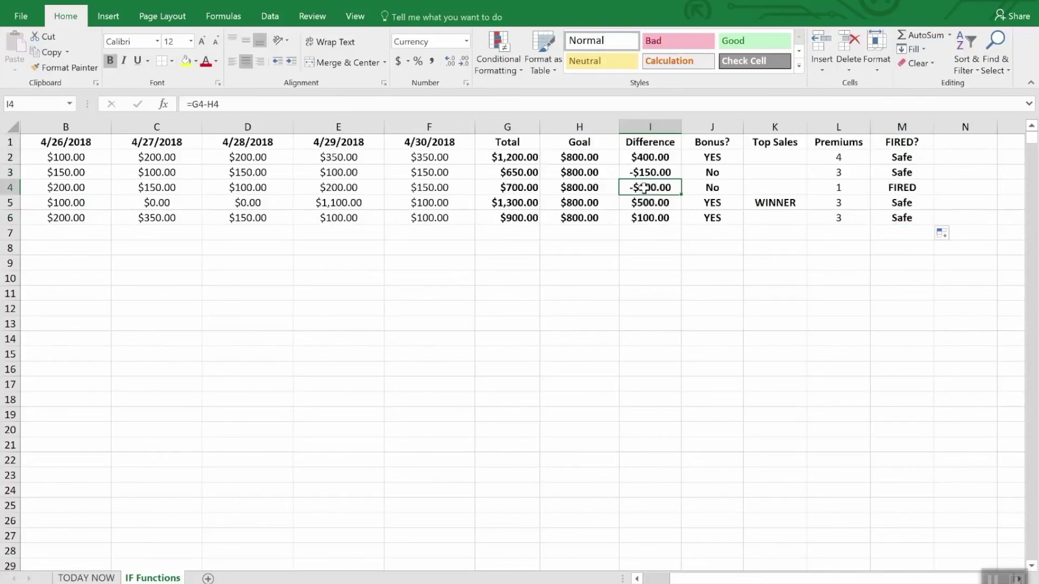
{"action": "left_click", "coordinate": [843, 187]}
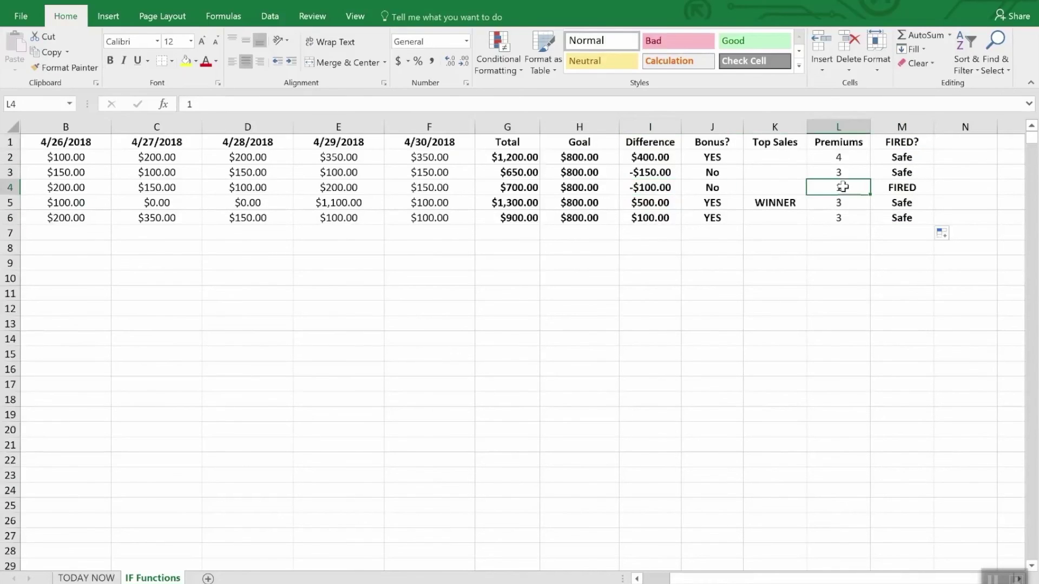